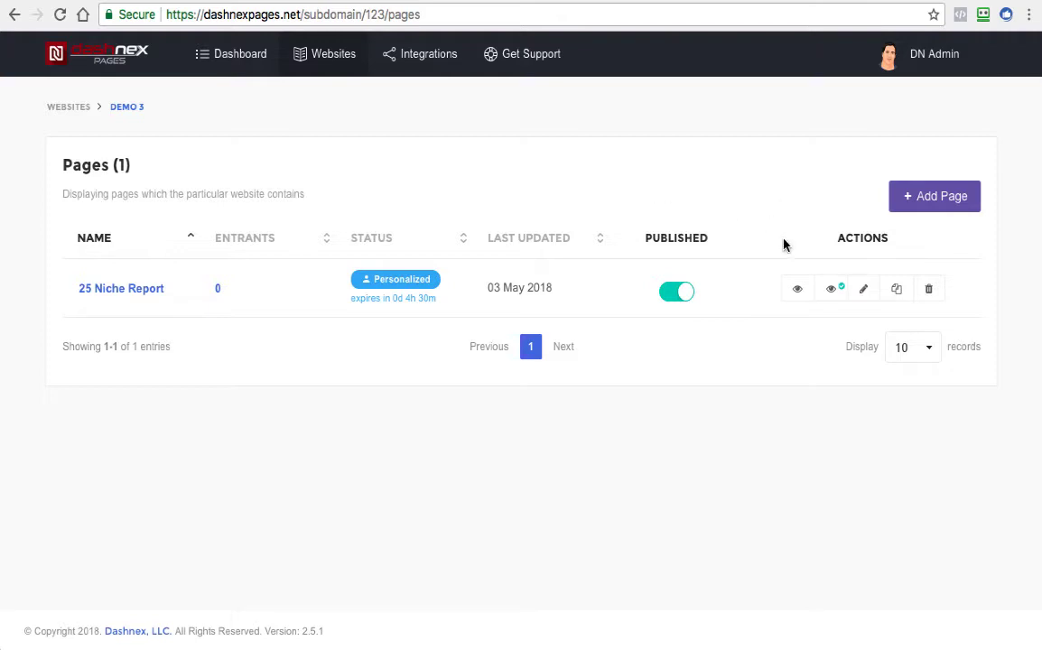
Preview the published 25 Niche Report page down to its footer links, and close the preview
click(797, 289)
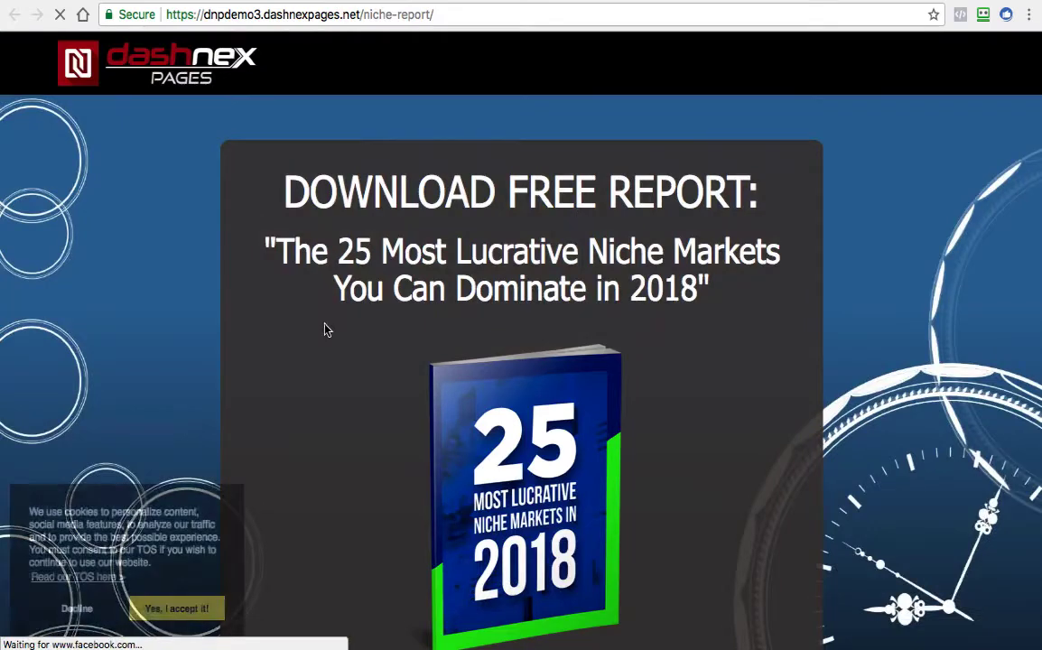
scroll(323, 328, down, 5)
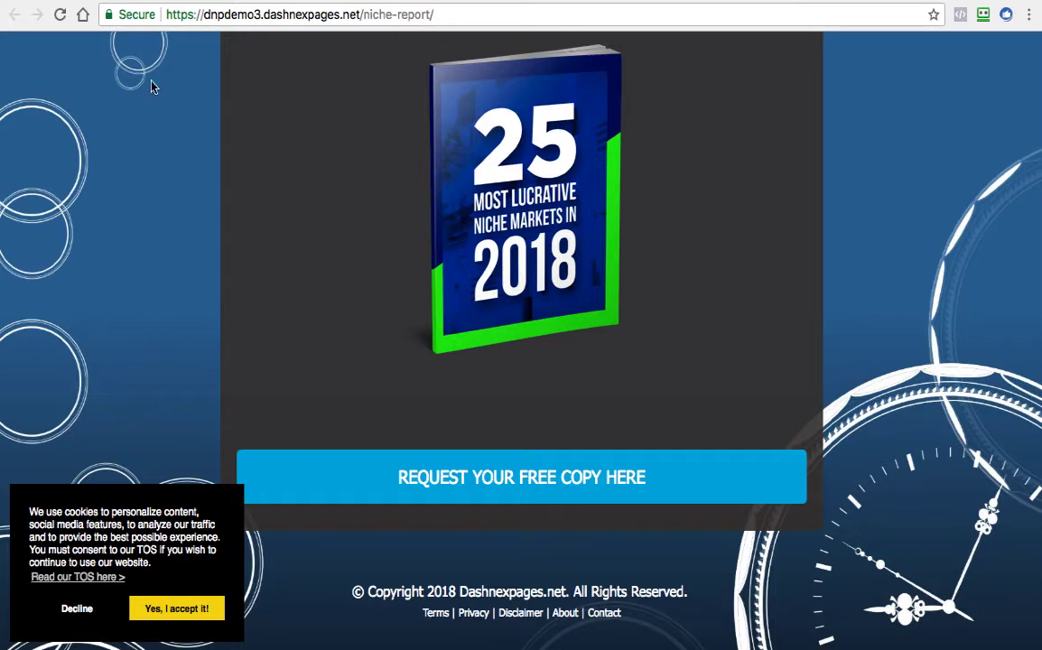
key(ctrl+w)
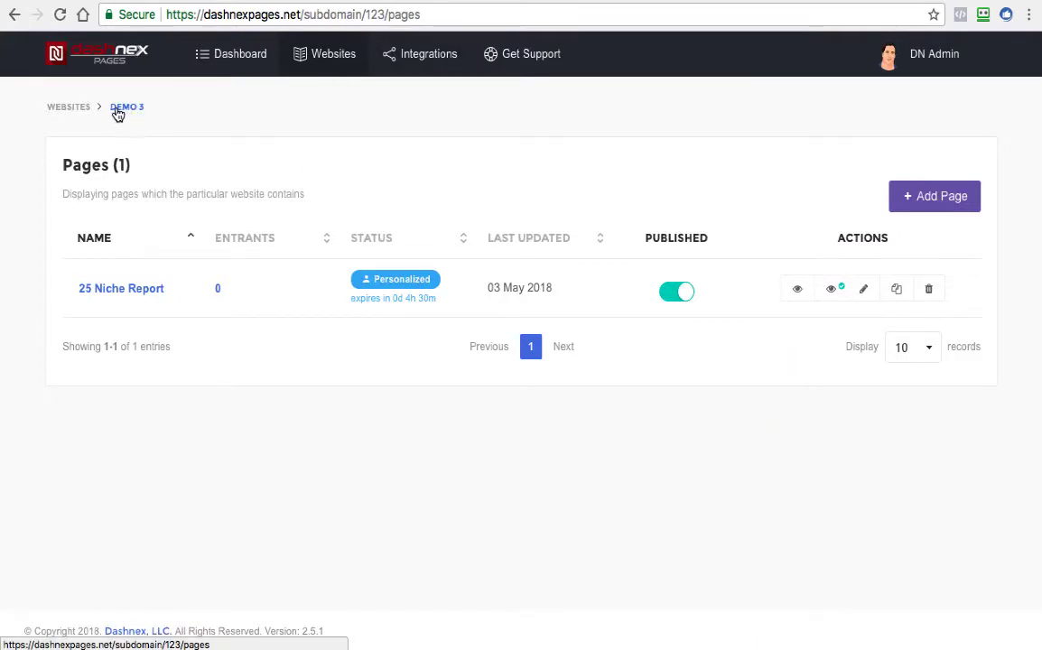
Open the legal pages settings of the dnpdemo3 sub-domain
click(85, 108)
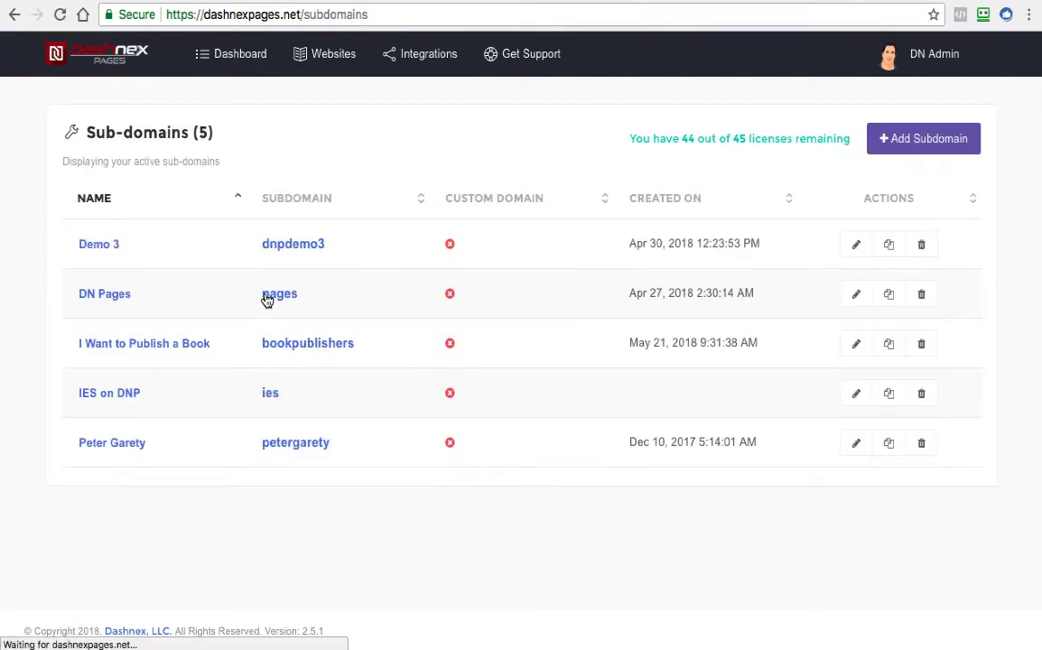
click(289, 243)
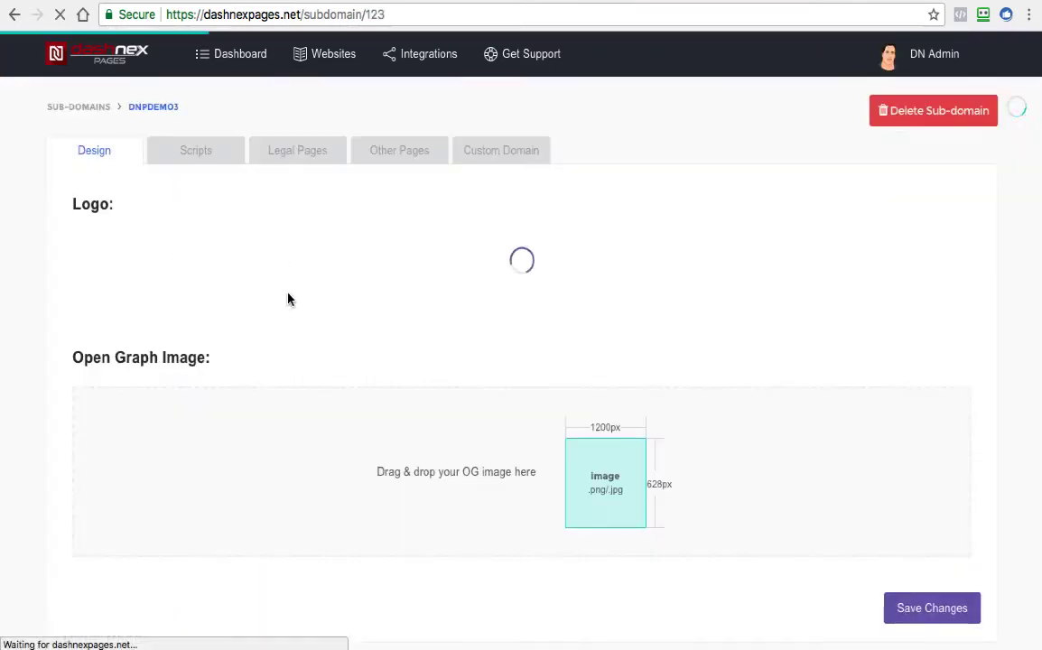
click(299, 152)
Review the sub-domain's terms, privacy and disclaimer texts and their page URLs
scroll(351, 275, down, 2)
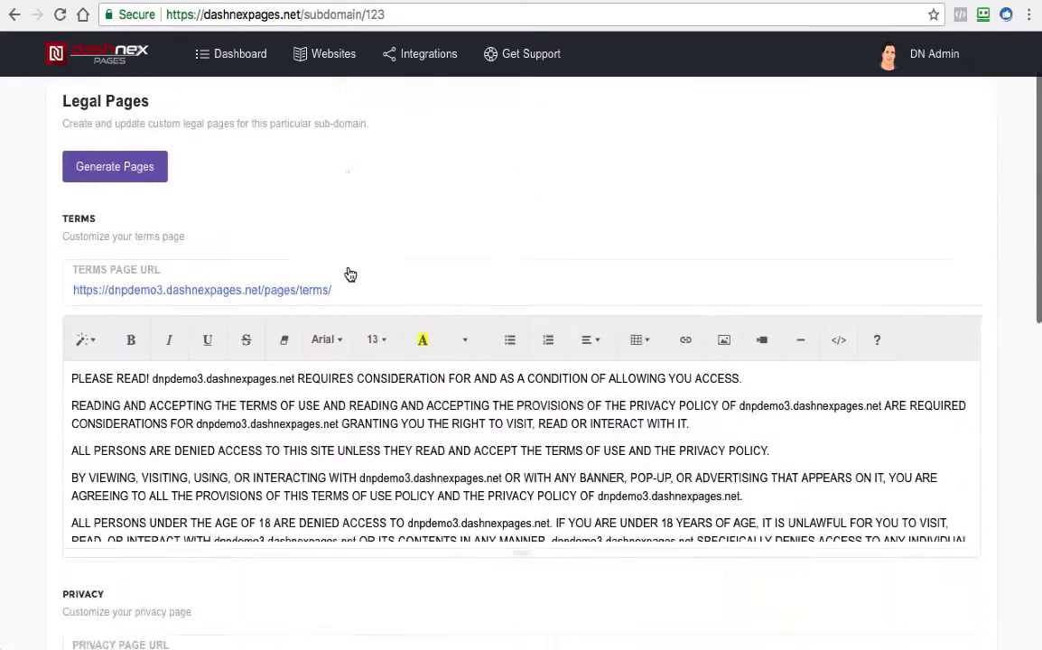
scroll(350, 274, down, 3)
scroll(350, 274, up, 2)
scroll(454, 373, down, 5)
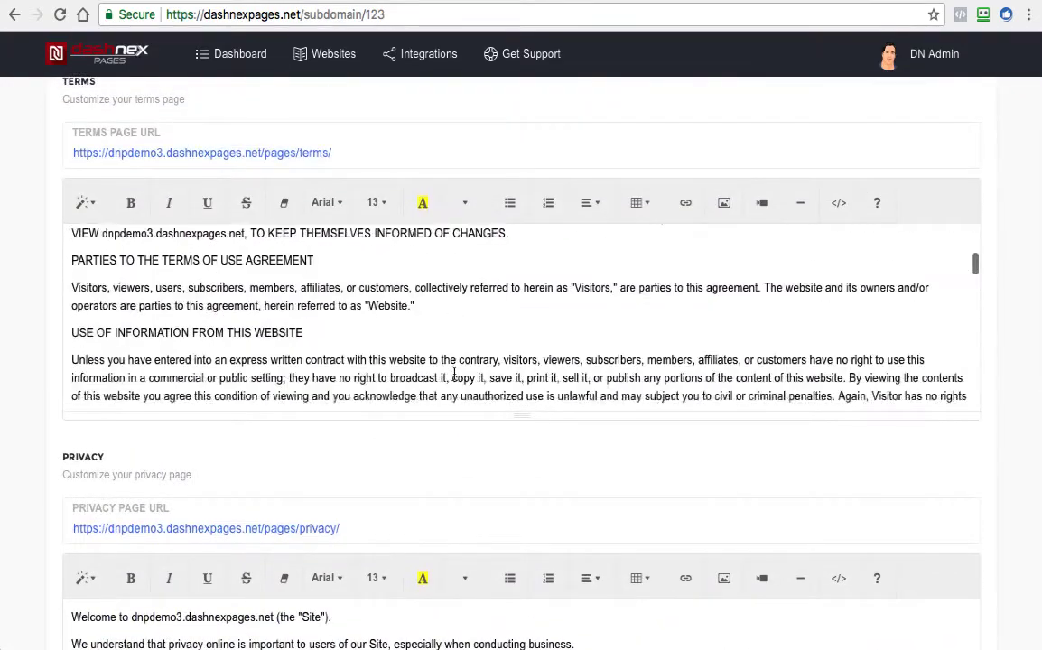
scroll(453, 373, down, 6)
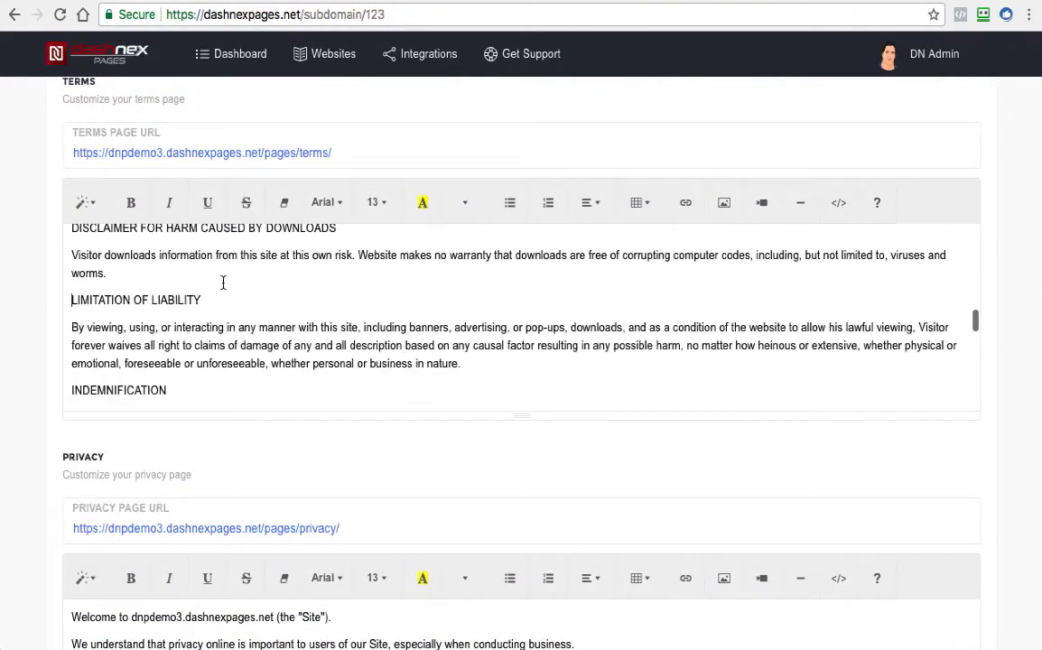
scroll(484, 343, down, 10)
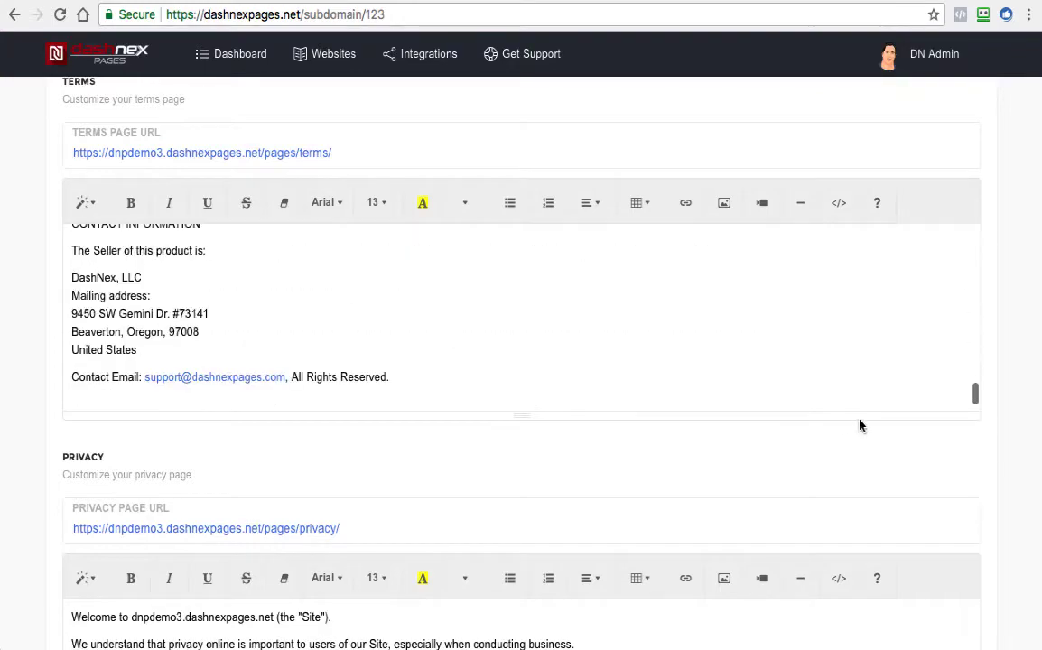
scroll(859, 425, down, 15)
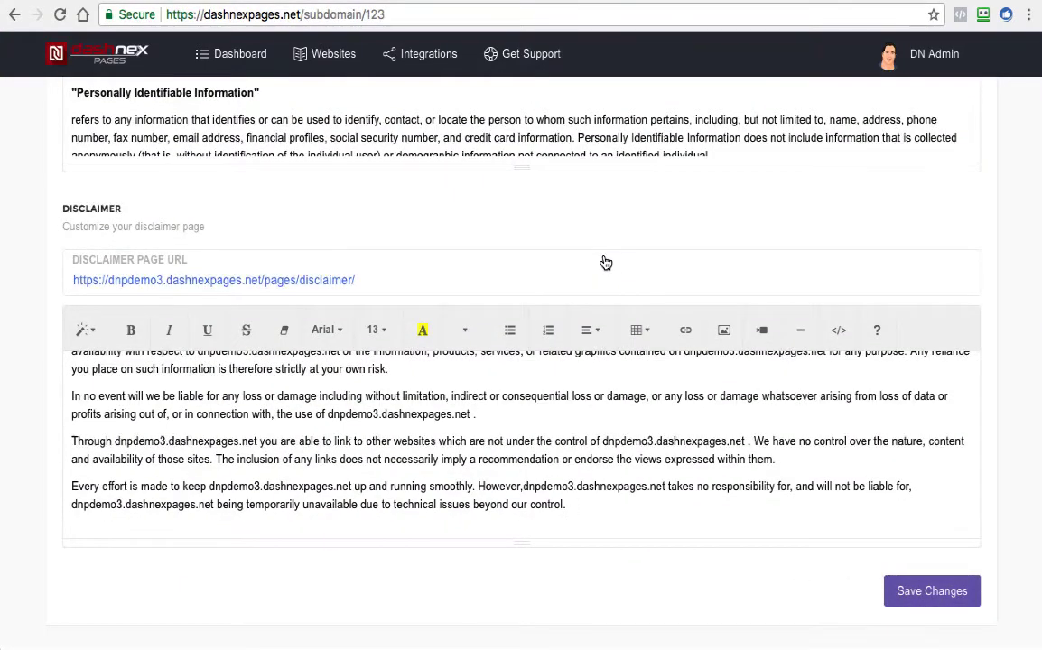
scroll(598, 211, up, 4)
scroll(599, 210, up, 15)
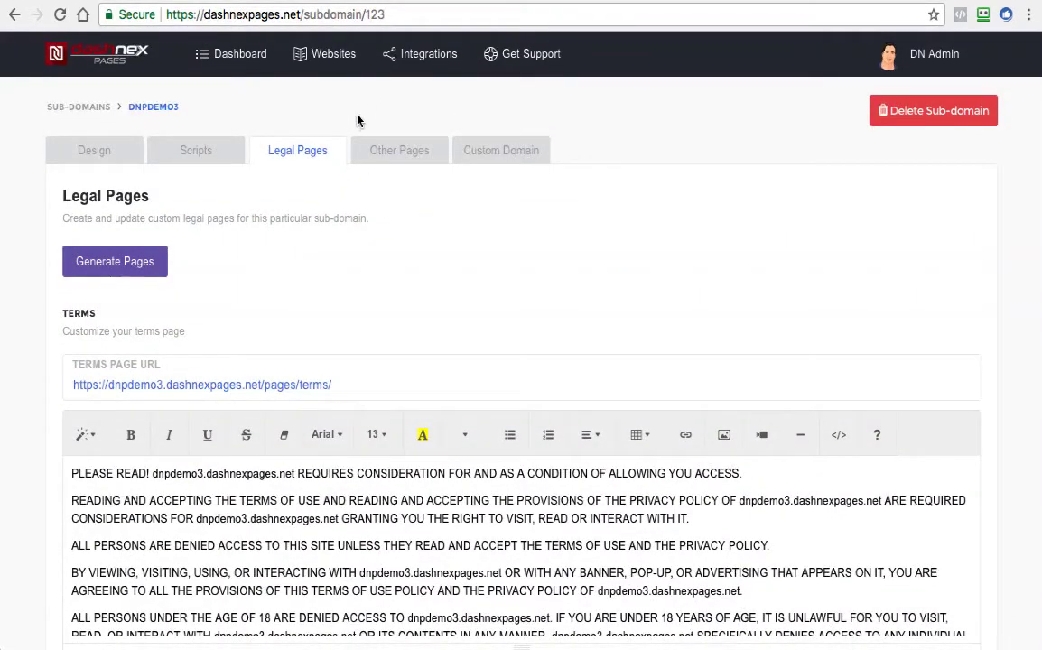
scroll(359, 135, down, 1)
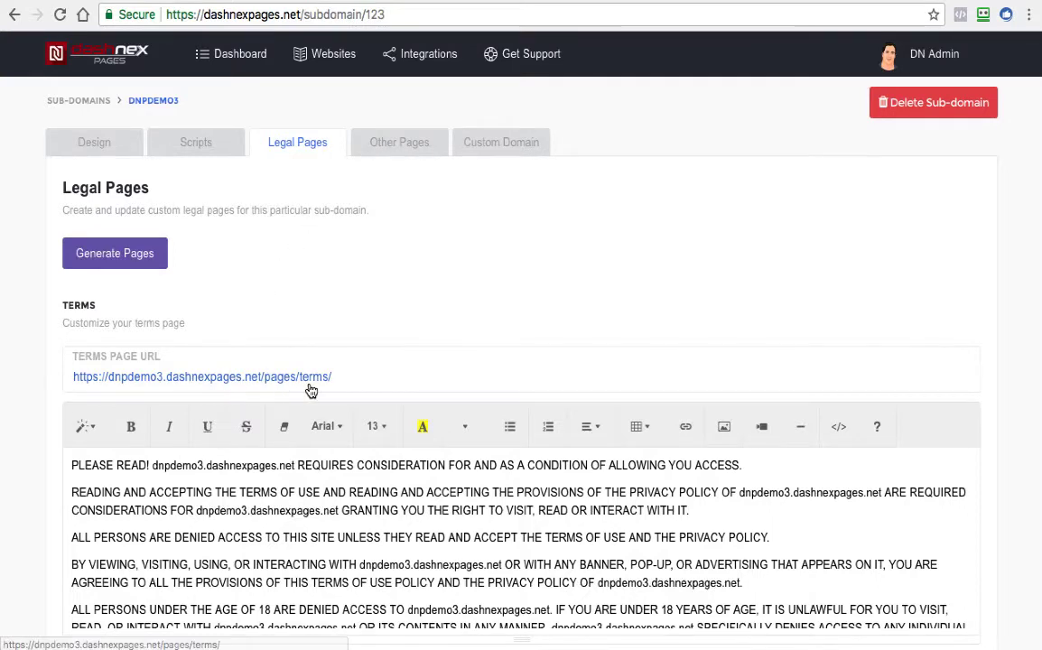
Start a new lead generation page on the Demo 3 website
click(327, 57)
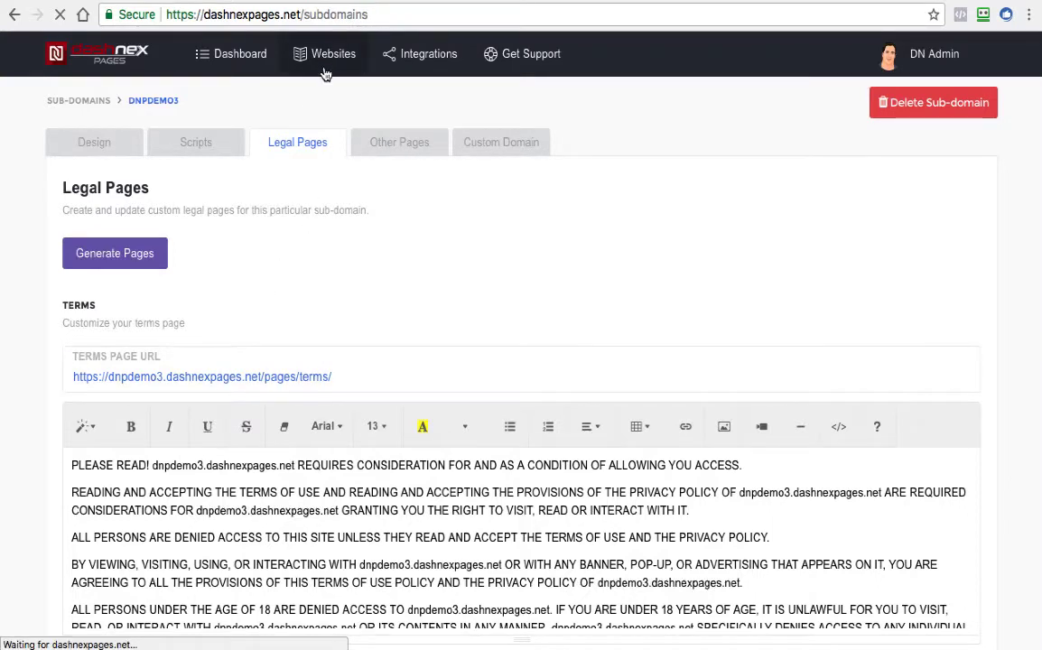
click(107, 246)
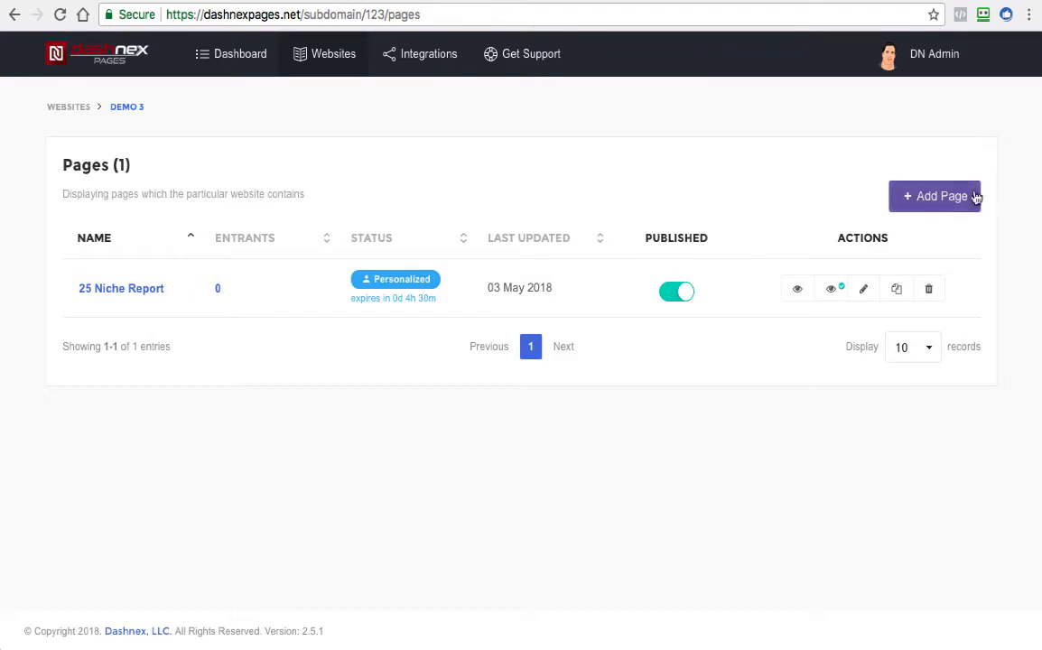
click(918, 205)
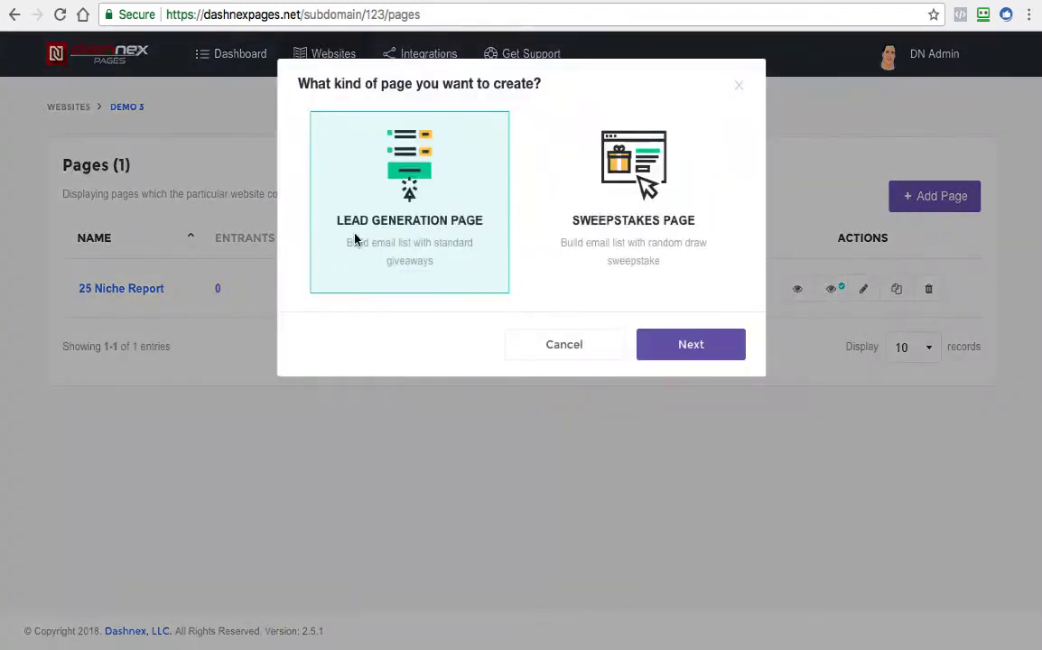
drag(336, 220, 483, 227)
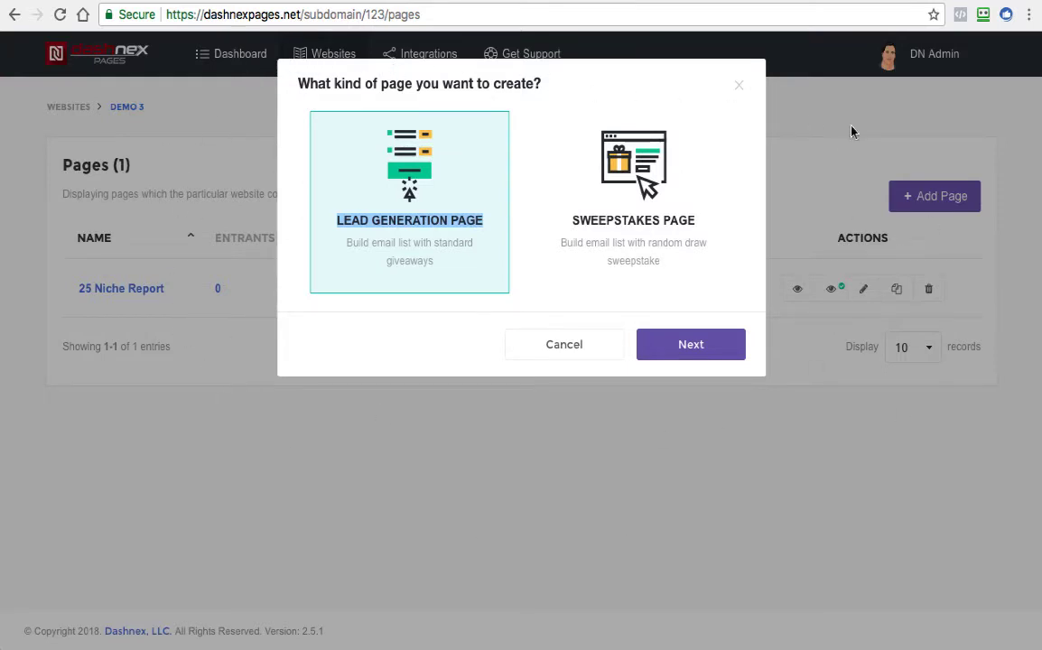
click(555, 168)
click(464, 189)
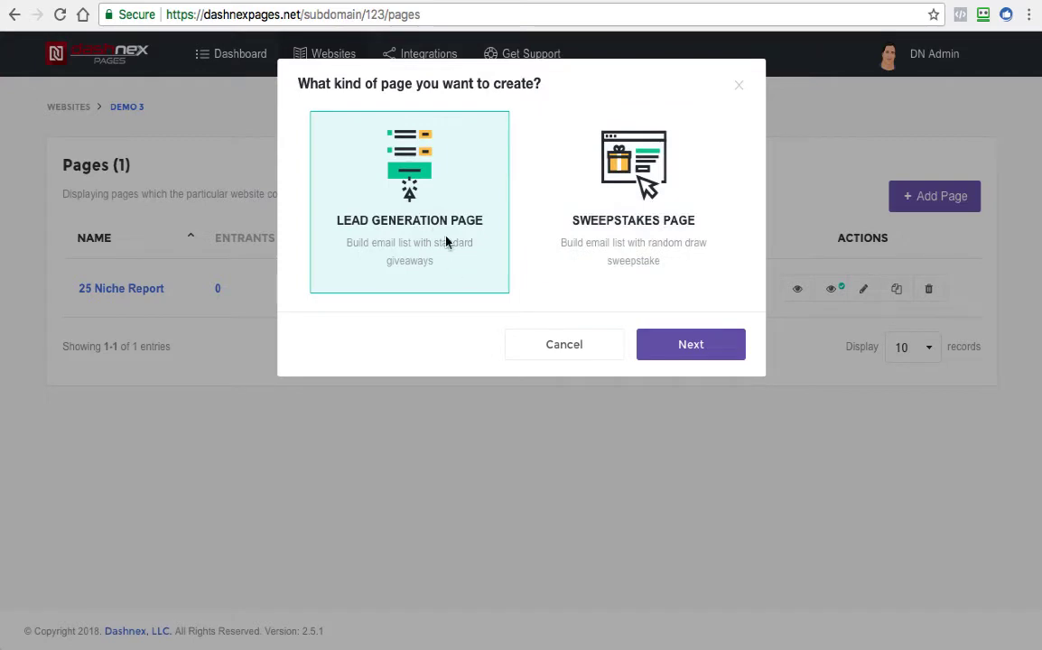
click(679, 350)
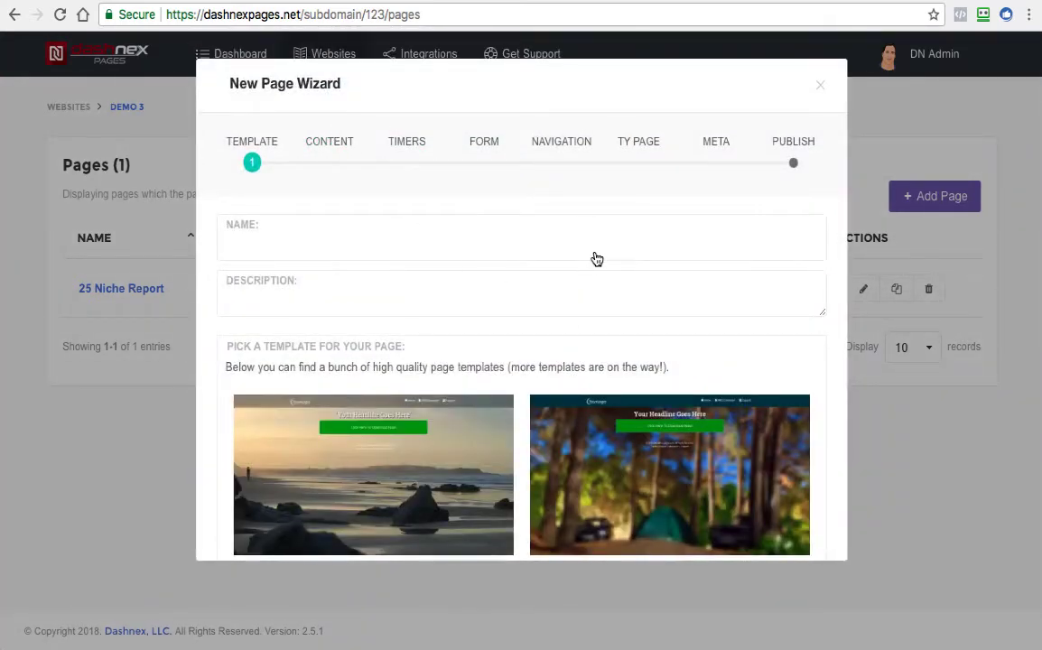
Name the new page "Test Page" and choose the rocky beach template
scroll(595, 271, down, 10)
scroll(537, 320, up, 10)
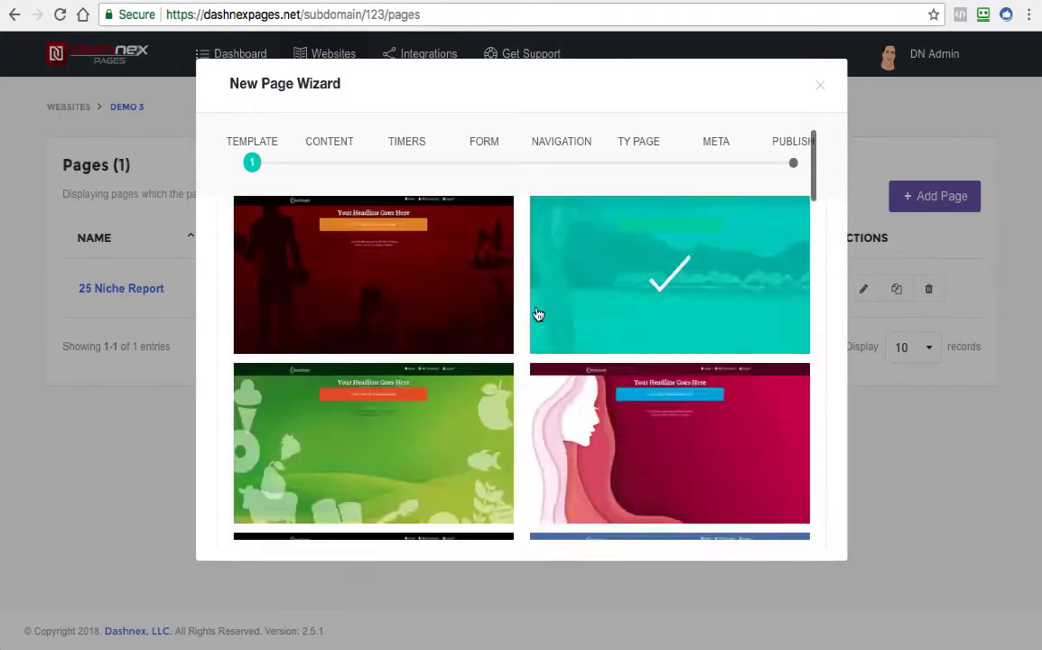
click(342, 255)
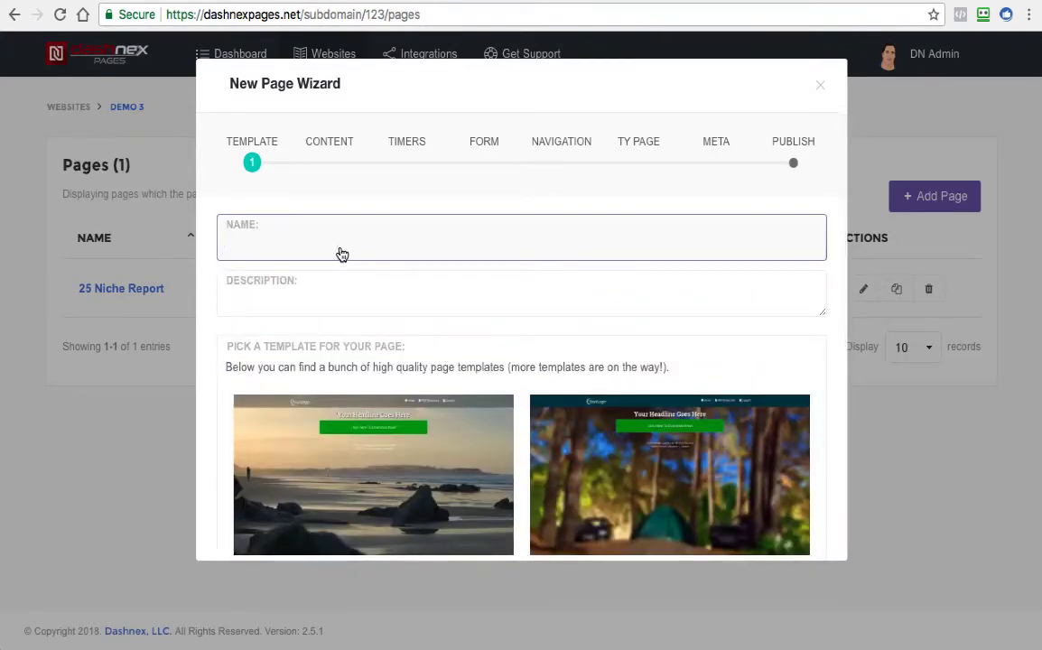
text(Test Page)
click(400, 308)
scroll(400, 308, down, 3)
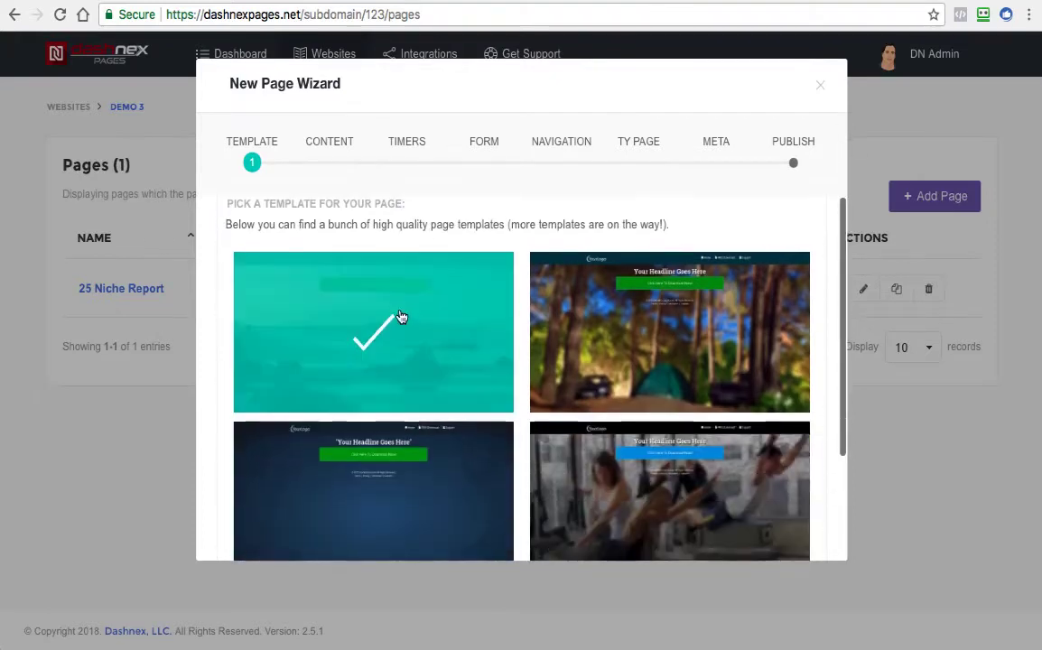
click(400, 321)
Enable the text background box with color #ffffff and 0% transparency, and continue to the content stage
scroll(570, 385, down, 5)
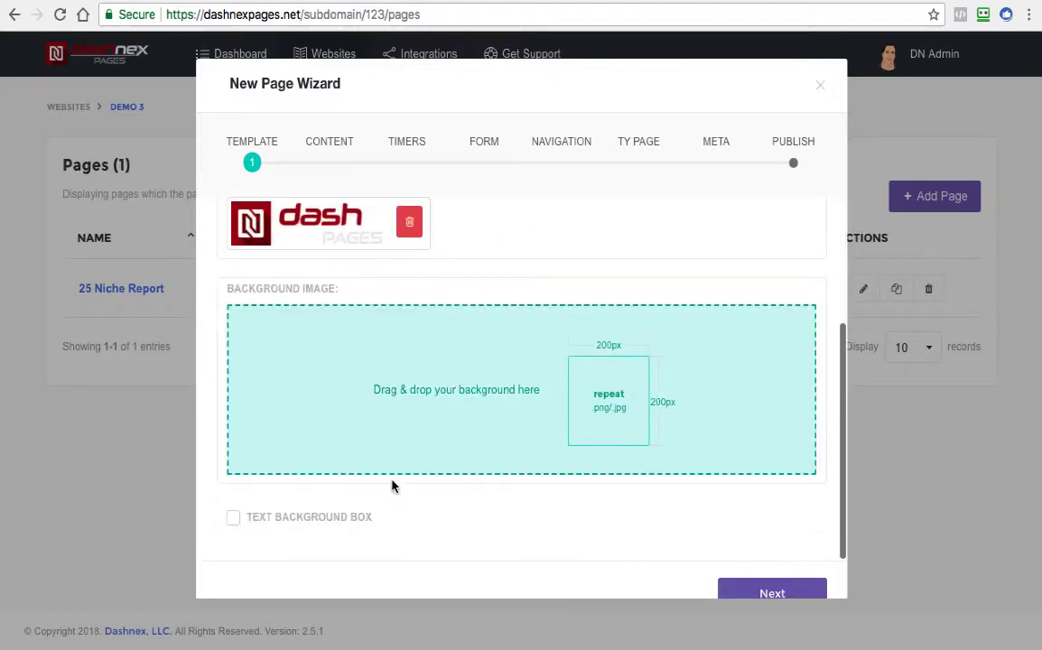
click(234, 523)
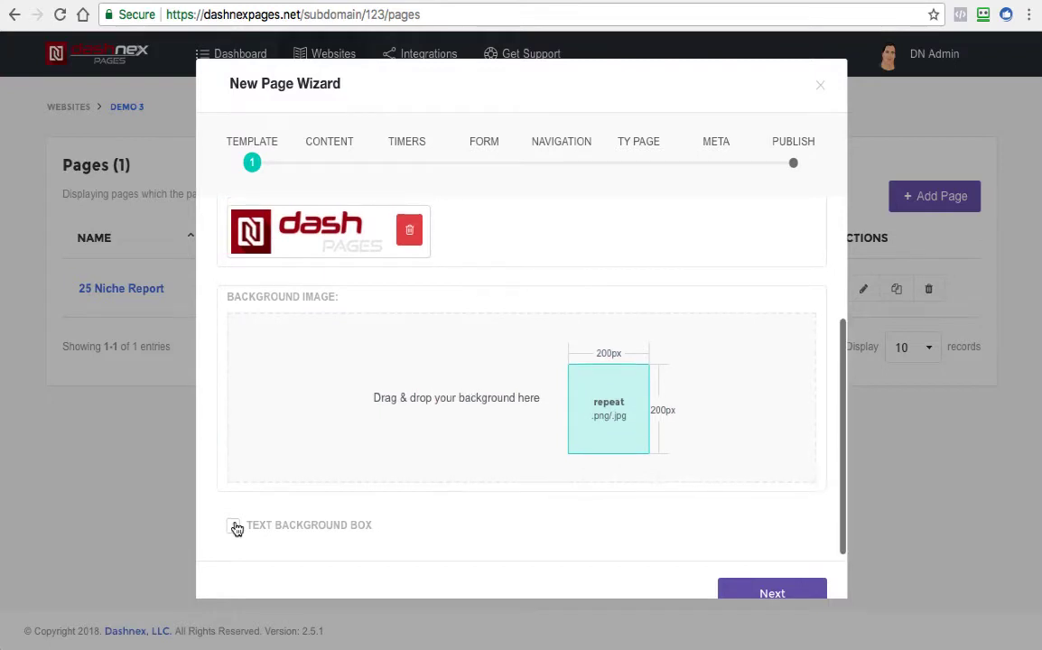
scroll(329, 546, down, 1)
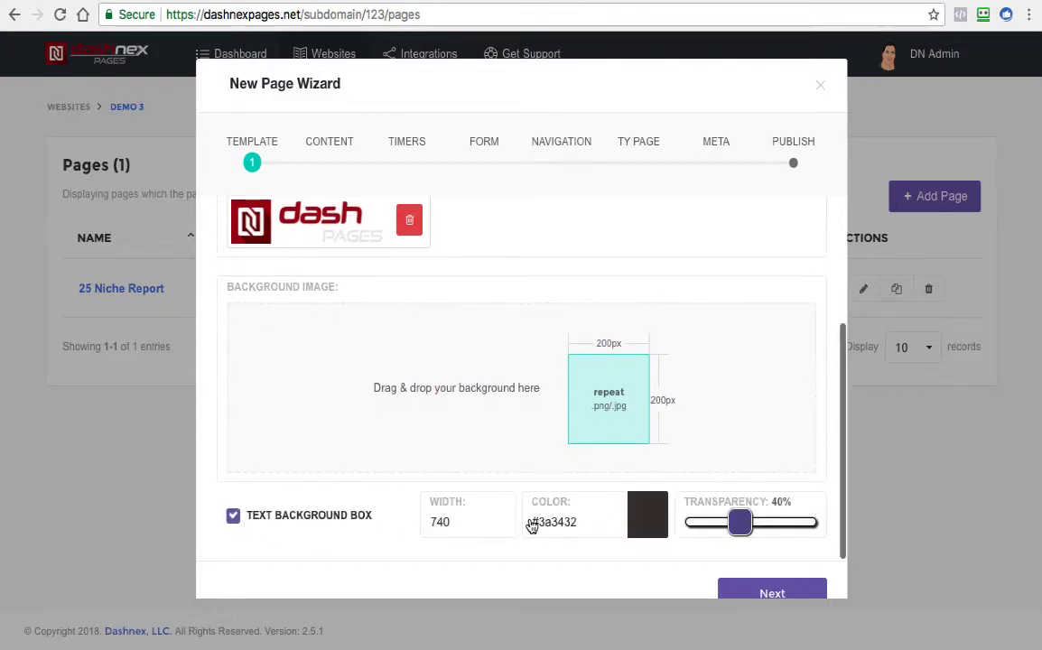
click(652, 524)
click(641, 575)
drag(641, 576, 628, 540)
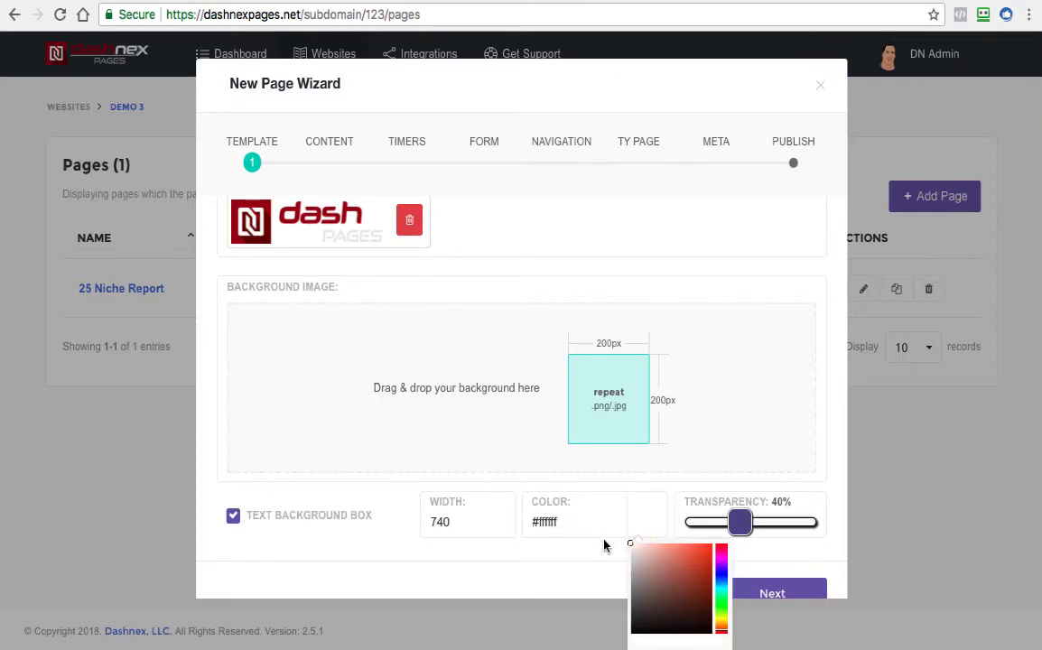
click(598, 551)
drag(741, 532, 667, 518)
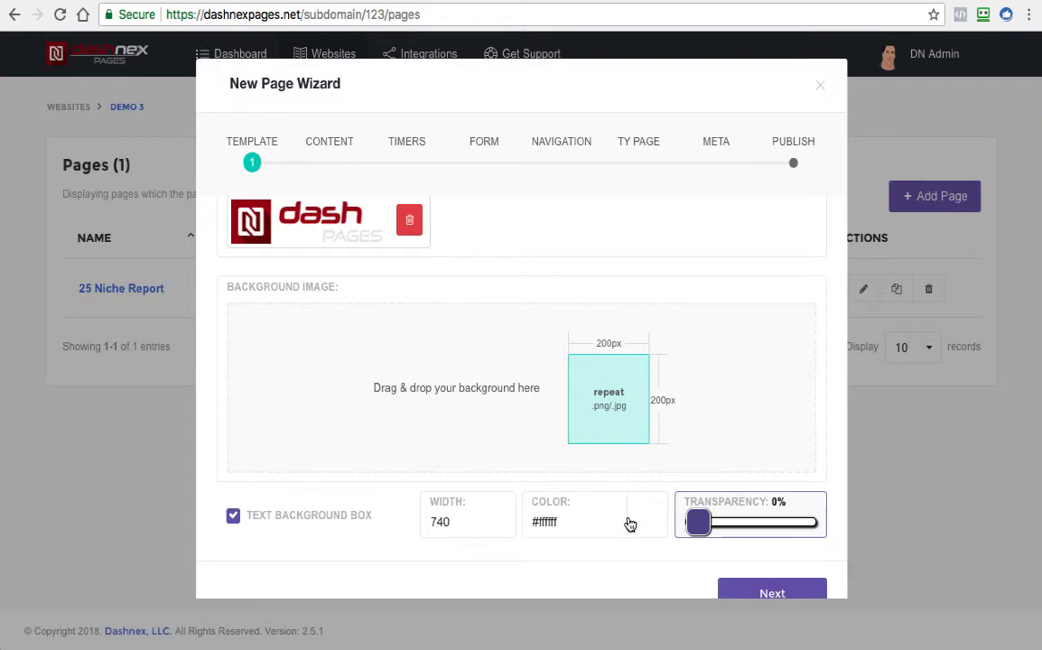
scroll(674, 511, up, 1)
scroll(741, 489, down, 1)
click(782, 594)
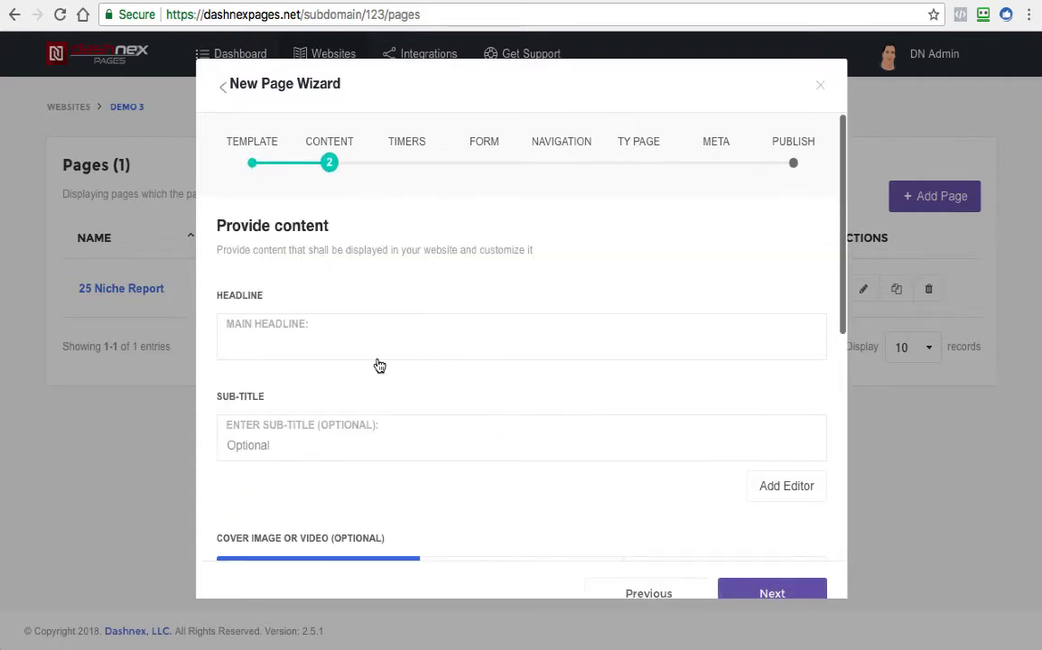
Enter "This Our Sample Page For Demo" as the page's main headline
scroll(379, 366, down, 3)
scroll(456, 407, down, 3)
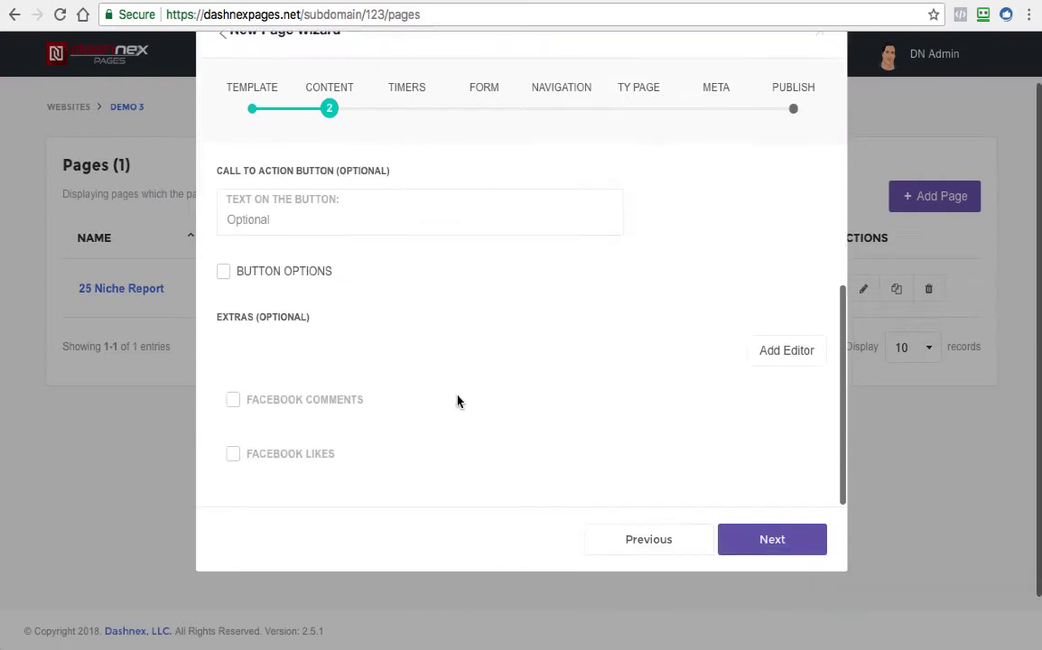
scroll(449, 344, up, 5)
click(281, 352)
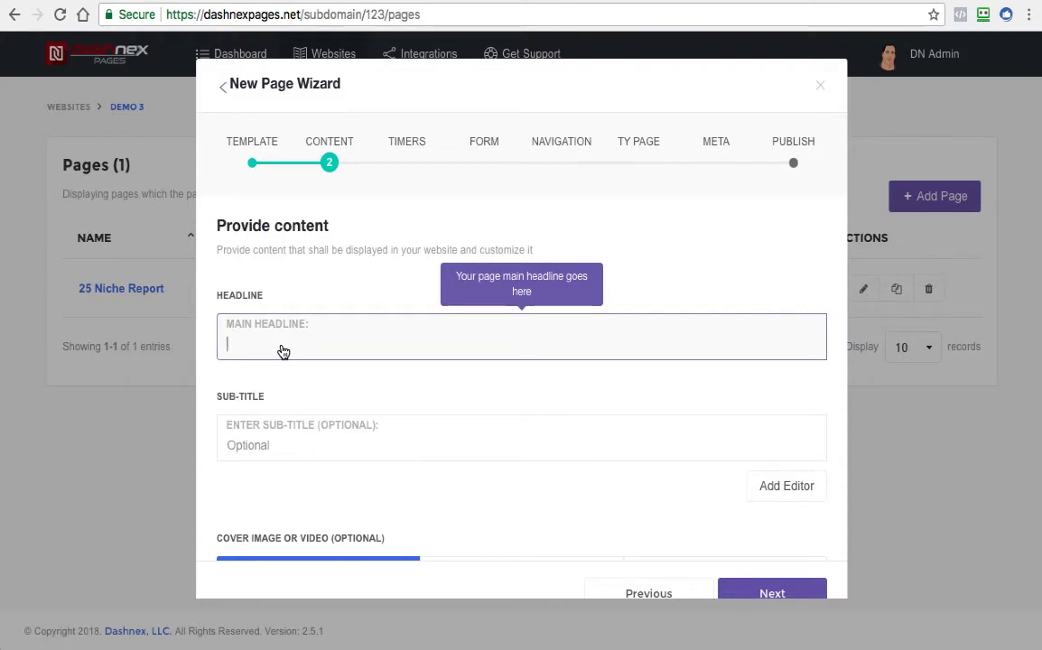
text(This O)
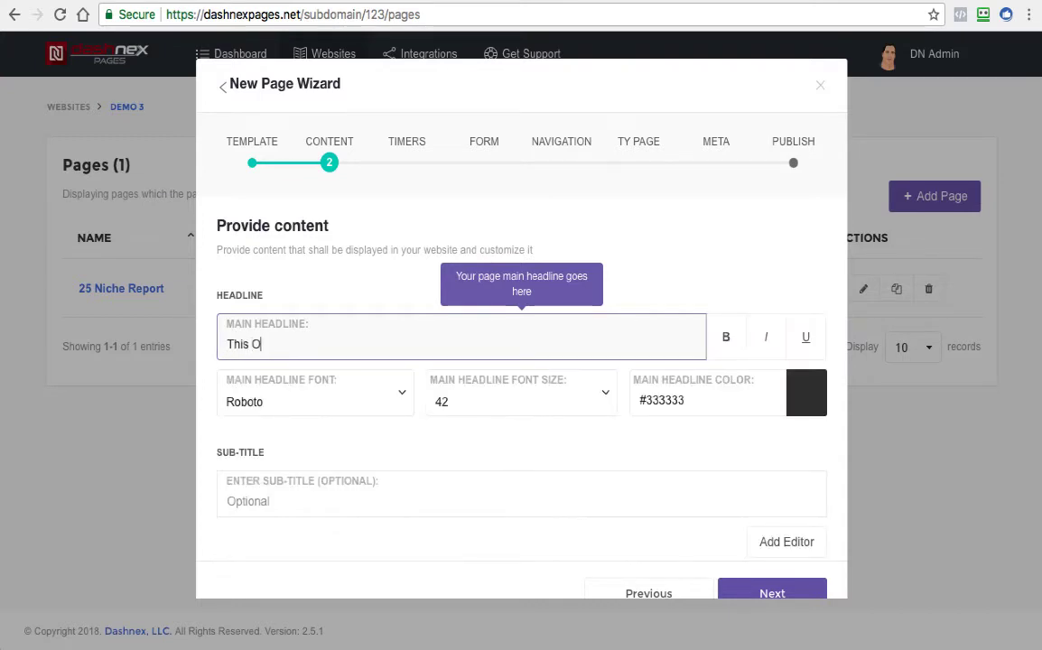
text(ur Sample Page)
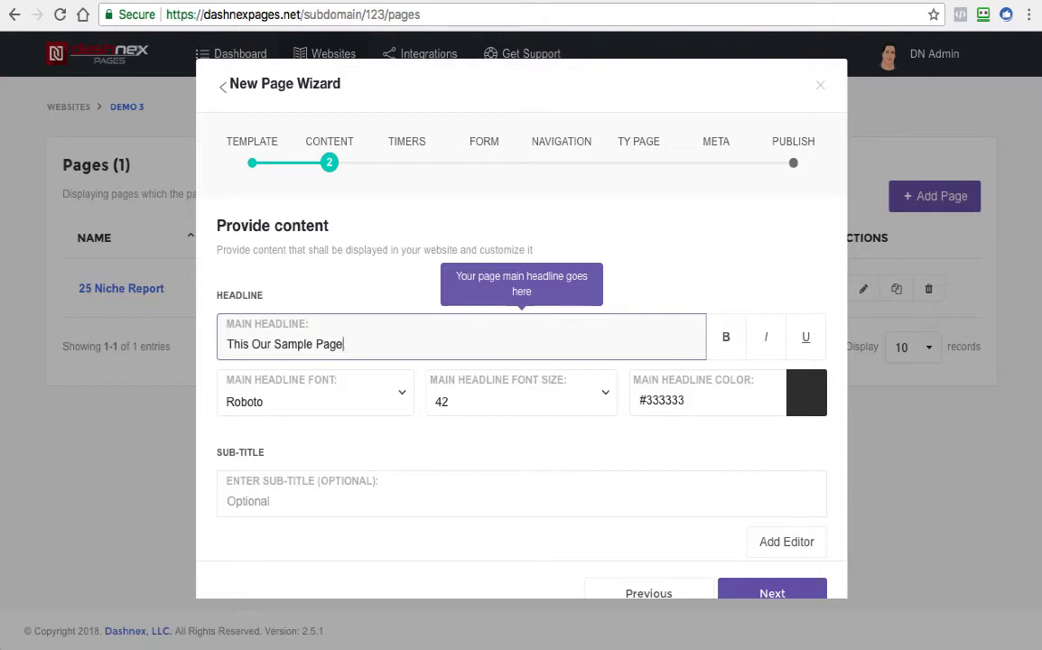
text( For Demio)
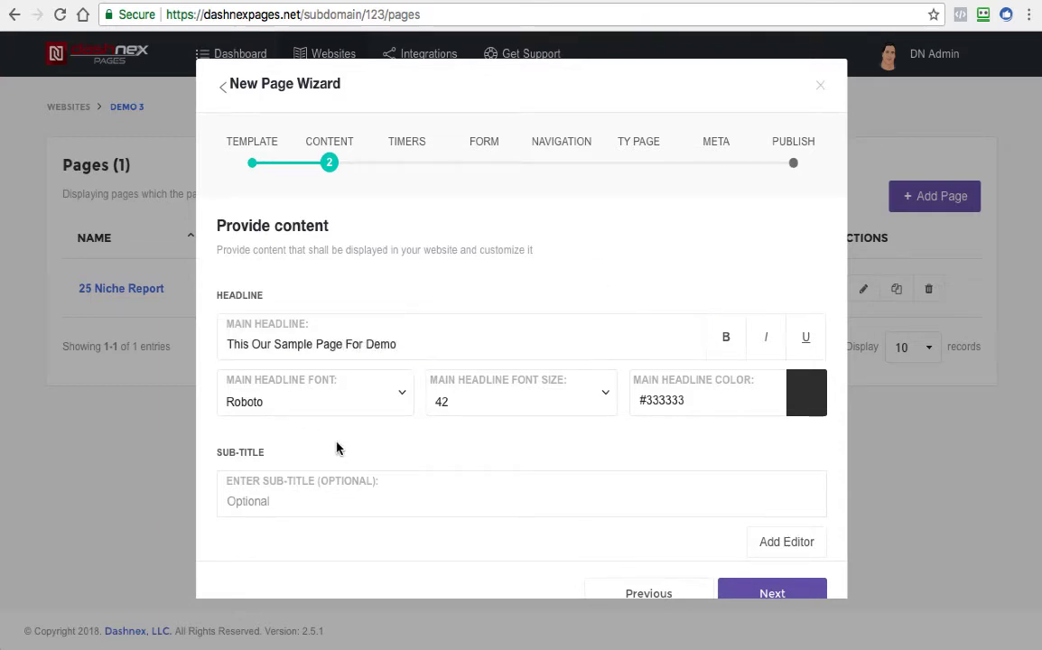
Choose video as the page's cover media
scroll(379, 435, down, 5)
scroll(382, 412, up, 1)
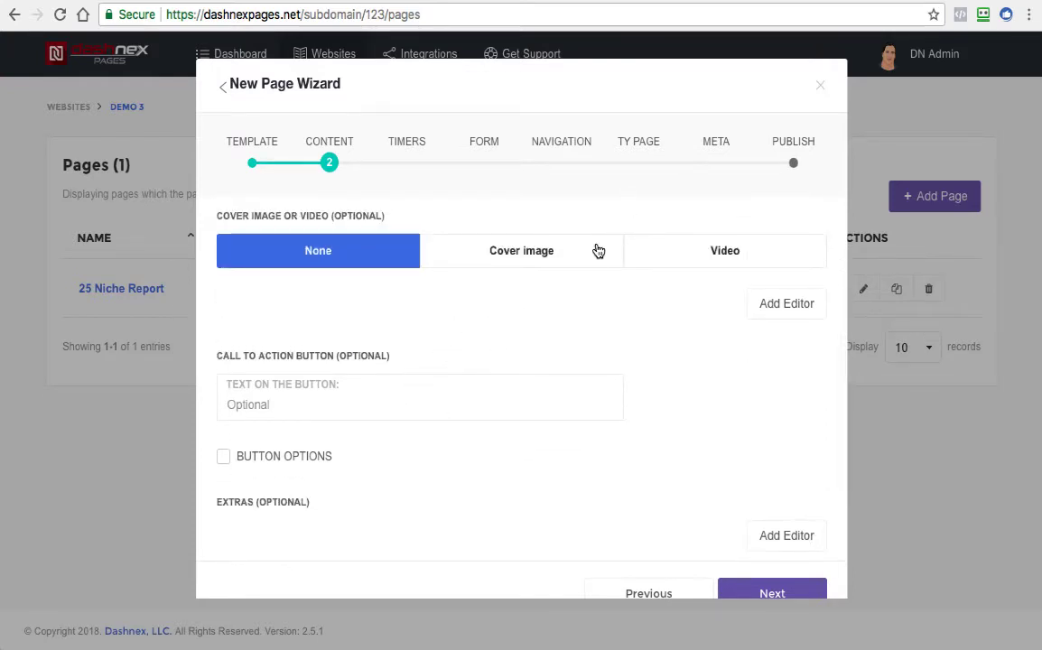
scroll(627, 289, up, 1)
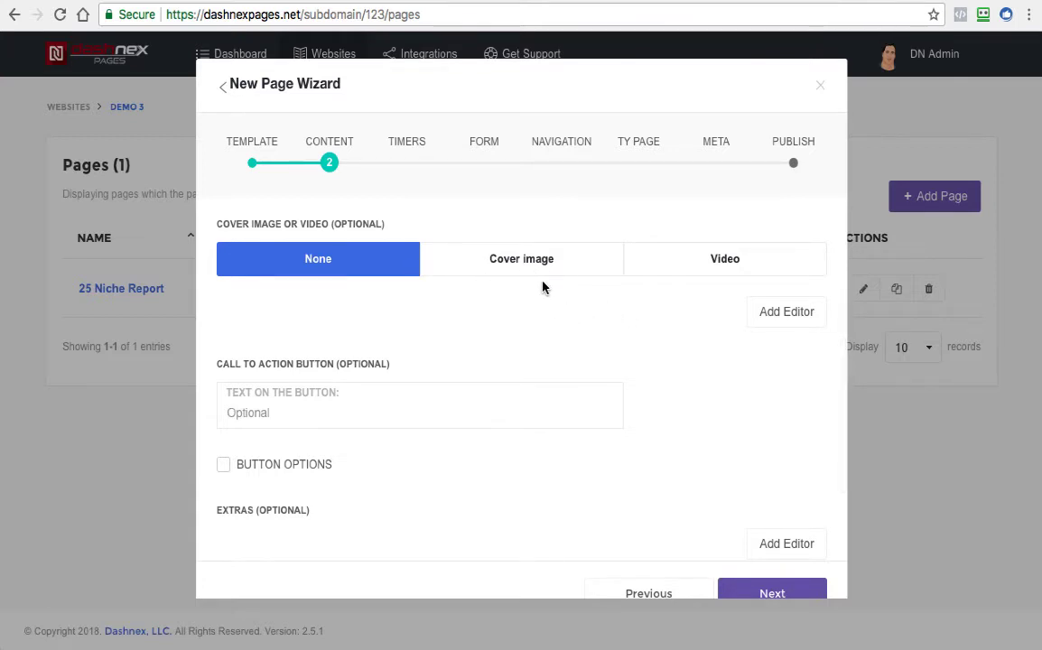
click(704, 263)
scroll(709, 316, up, 1)
scroll(703, 320, down, 1)
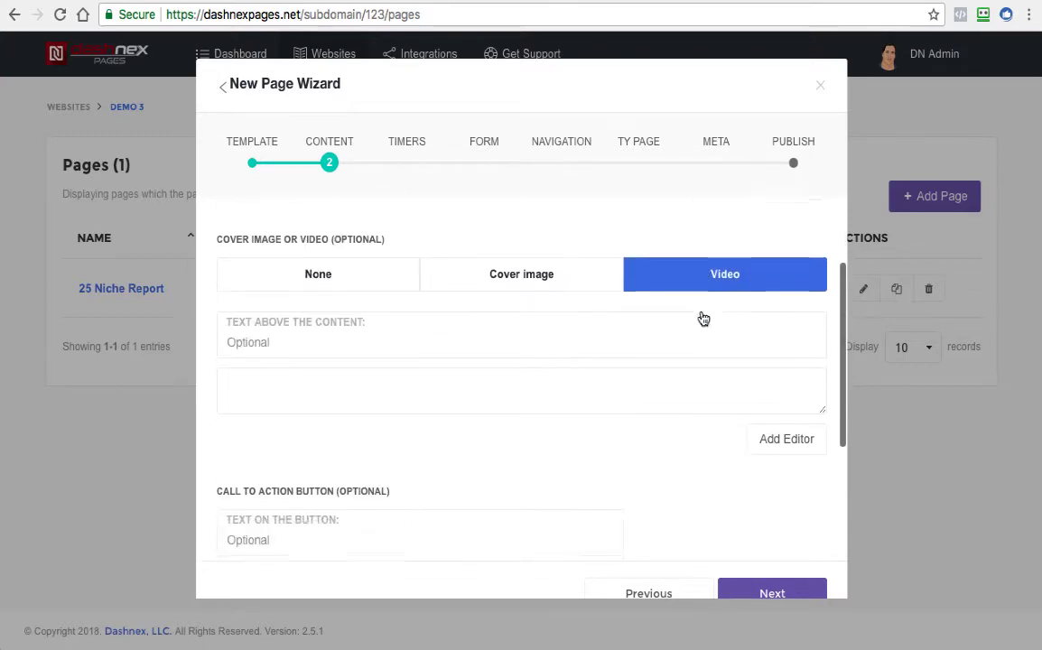
Set the cover media to none, and try out the content editor under the sub-title before removing it
click(295, 275)
scroll(641, 287, up, 1)
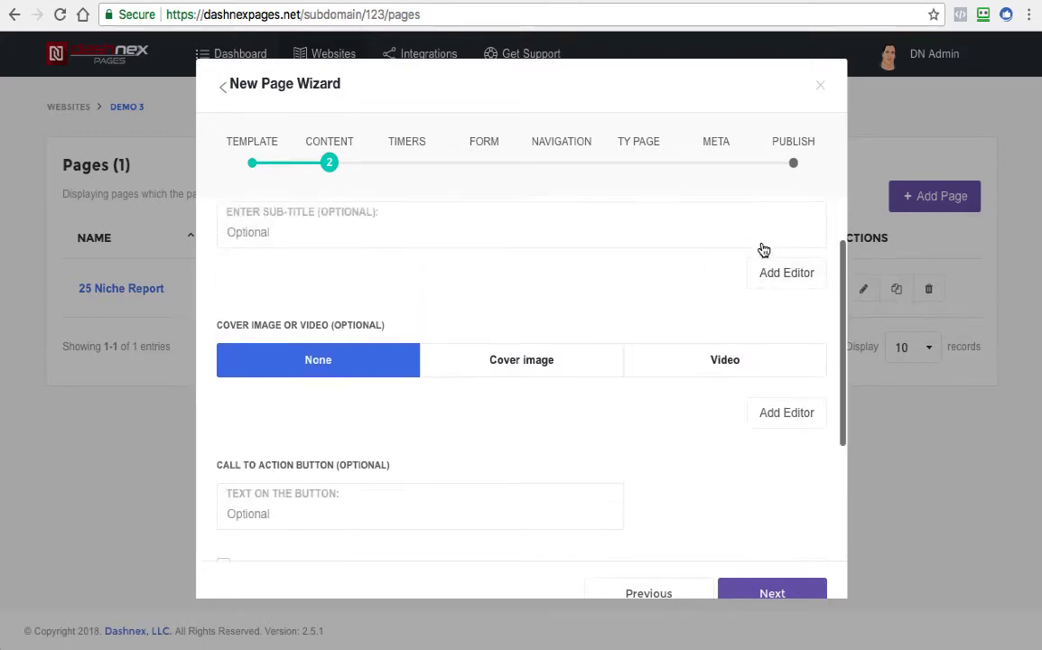
click(791, 280)
scroll(428, 388, down, 1)
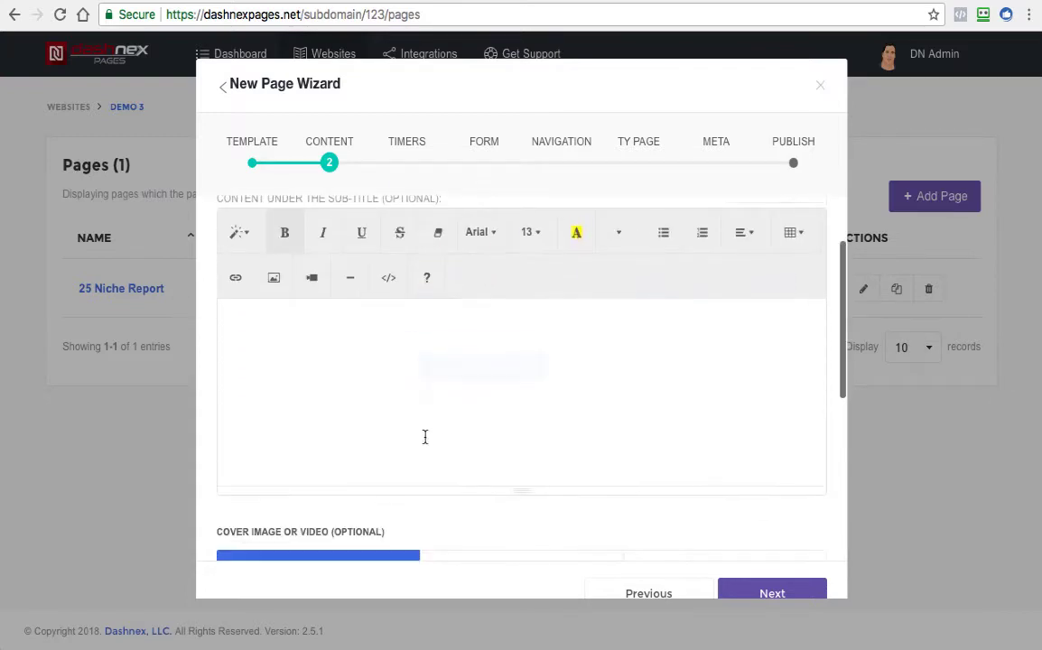
scroll(326, 357, up, 1)
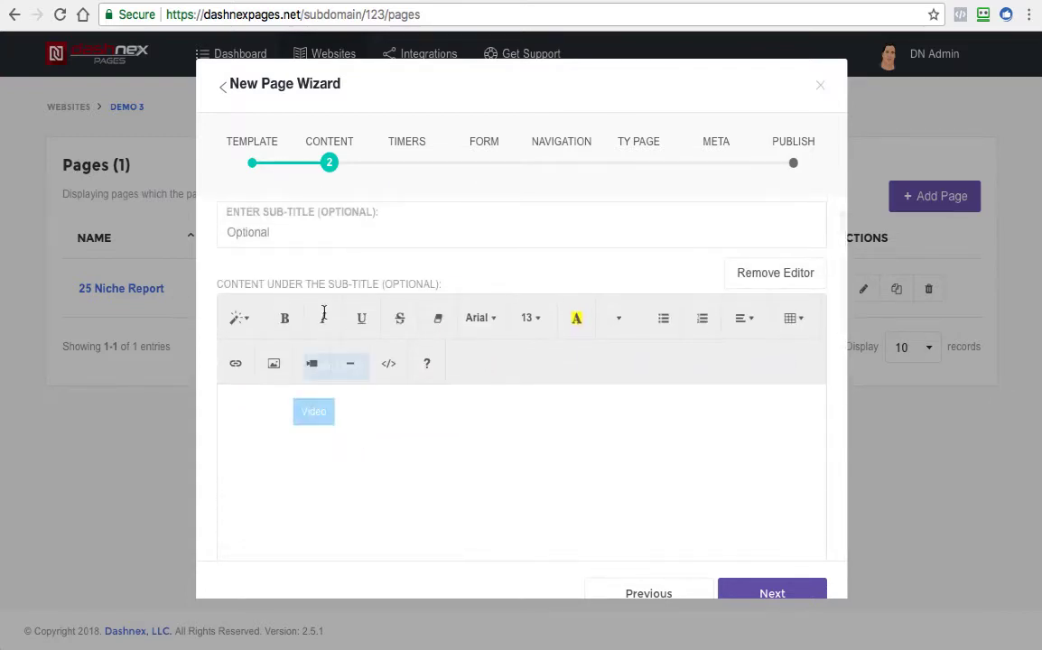
scroll(538, 421, down, 1)
scroll(633, 380, up, 1)
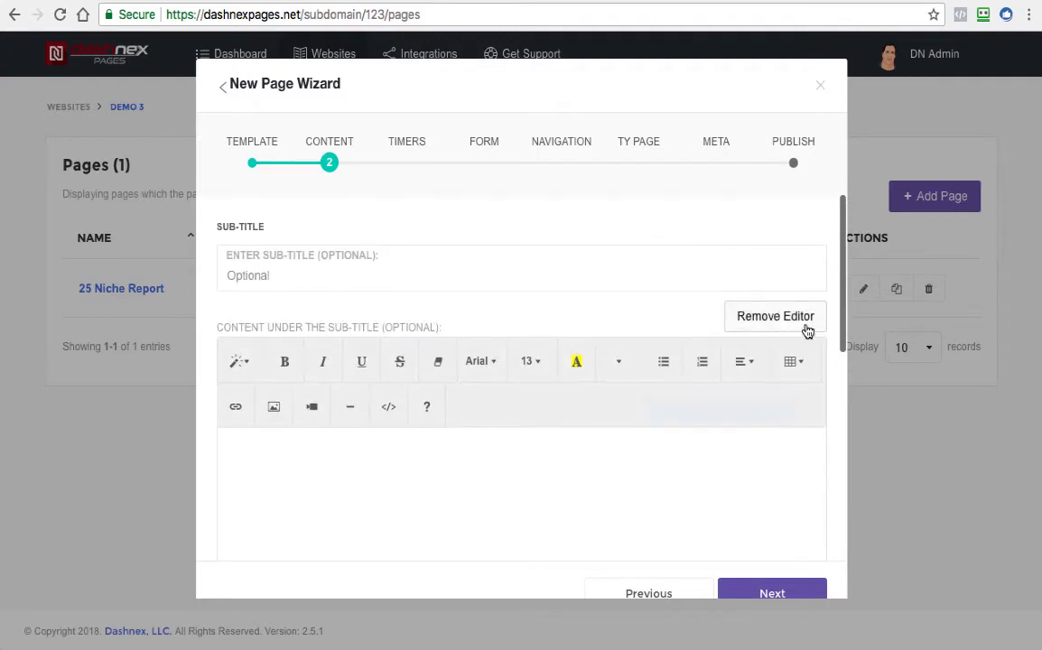
click(768, 318)
Choose video for the optional cover media section
scroll(788, 339, down, 2)
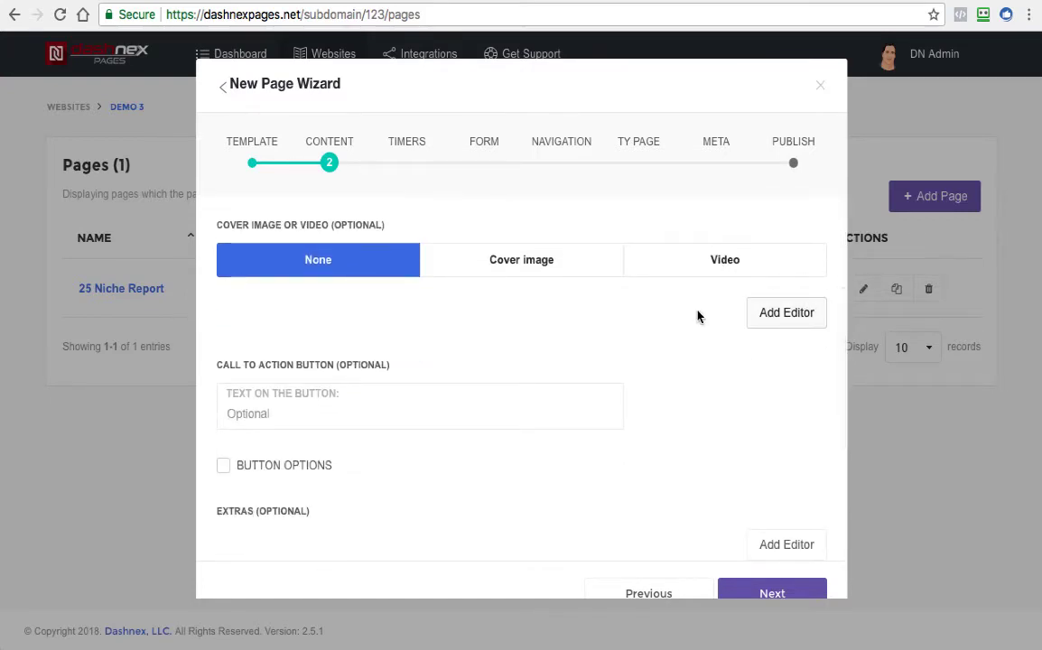
click(723, 264)
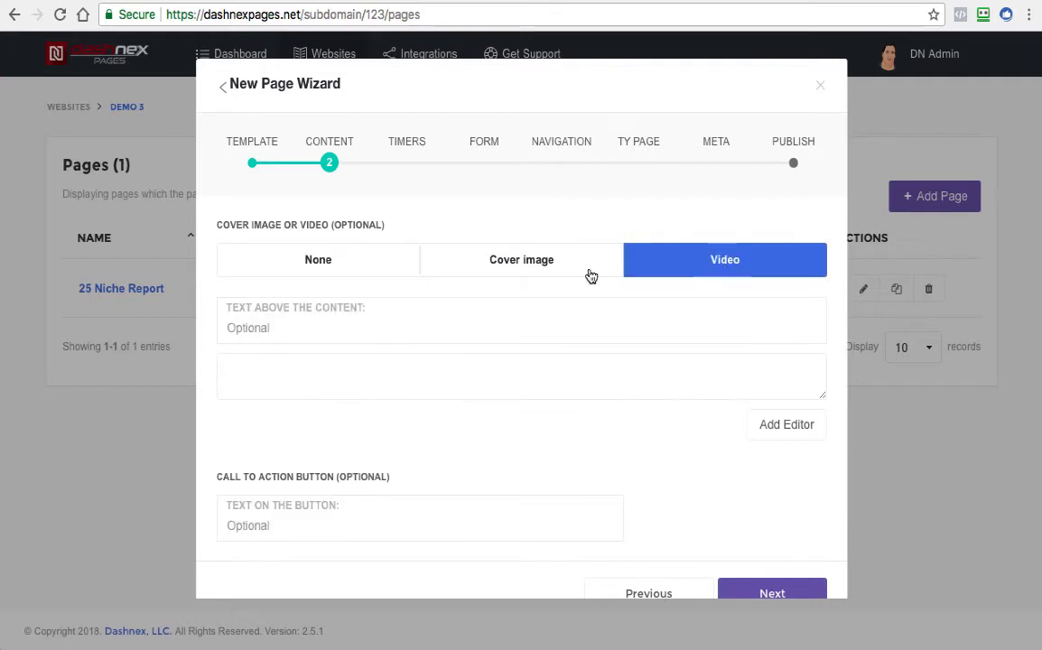
Add a content editor under the cover video section and remove it again
click(431, 328)
click(773, 428)
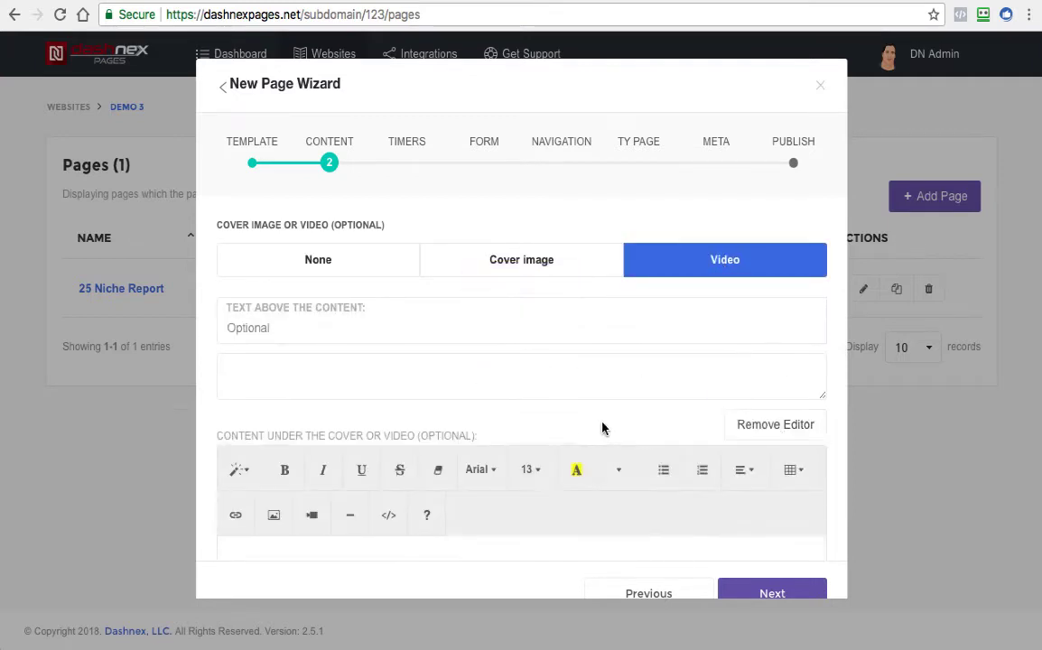
scroll(581, 423, down, 2)
click(764, 291)
Copy the embed code of the video opened on YouTube and paste it into the wizard's video embed code field
scroll(570, 319, up, 2)
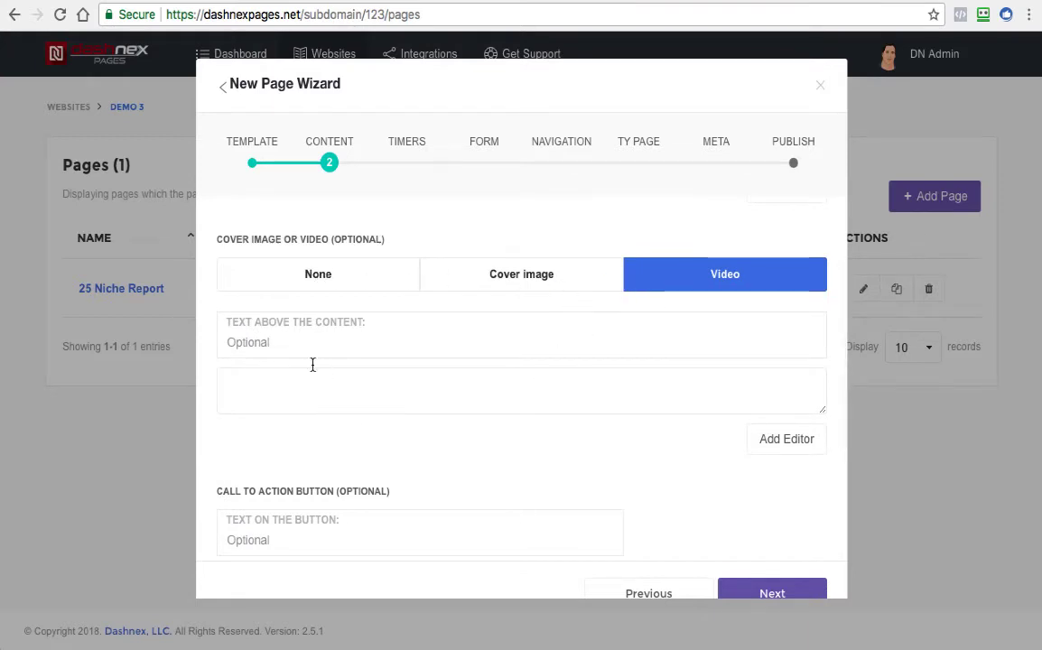
click(286, 407)
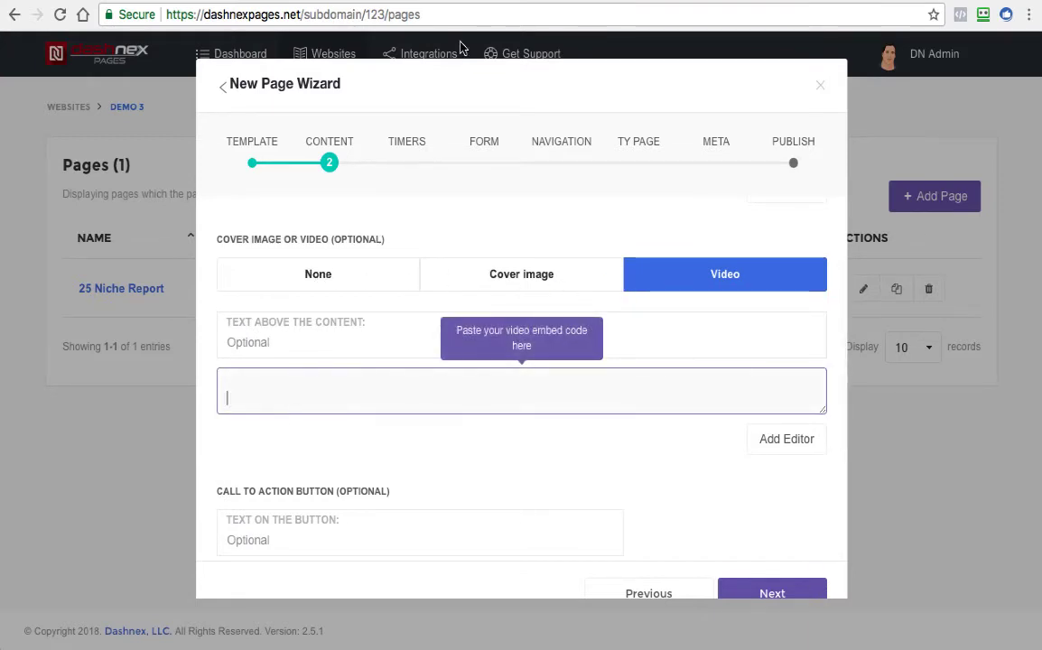
click(492, 1)
click(922, 481)
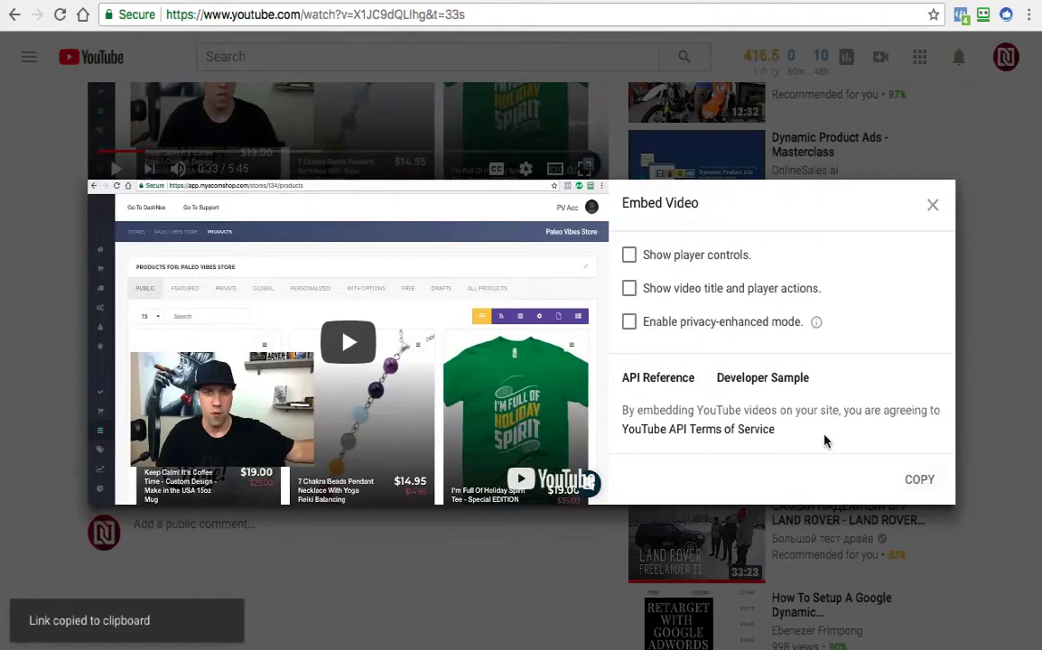
click(172, 1)
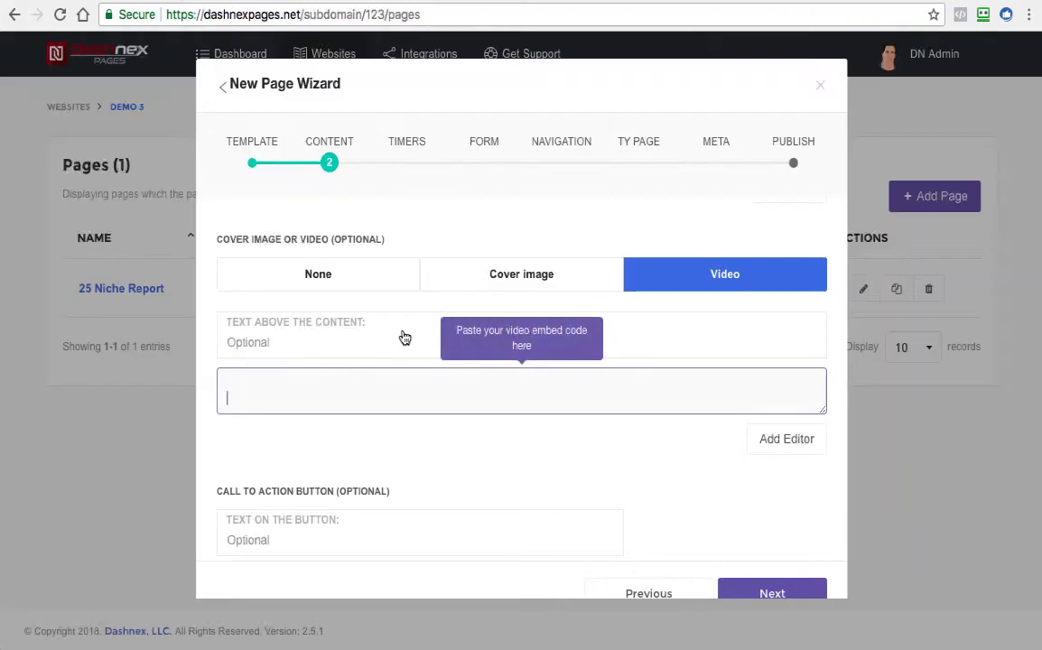
right_click(321, 398)
click(351, 477)
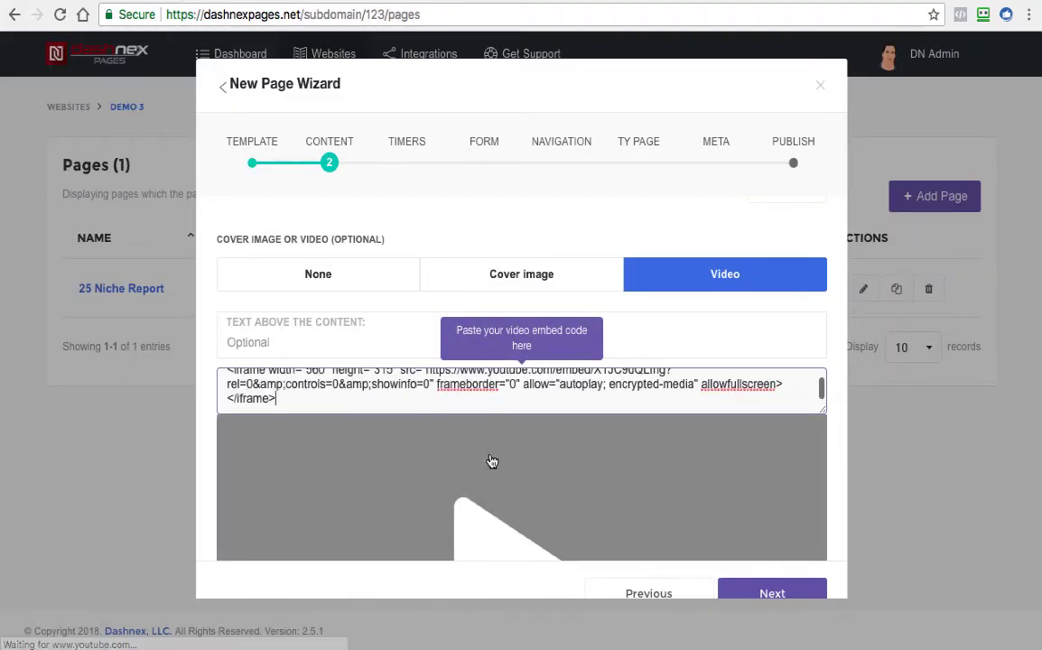
Label the call to action button "CLICK HERE TO REGISTER NOW" and make its text bold
scroll(550, 419, down, 5)
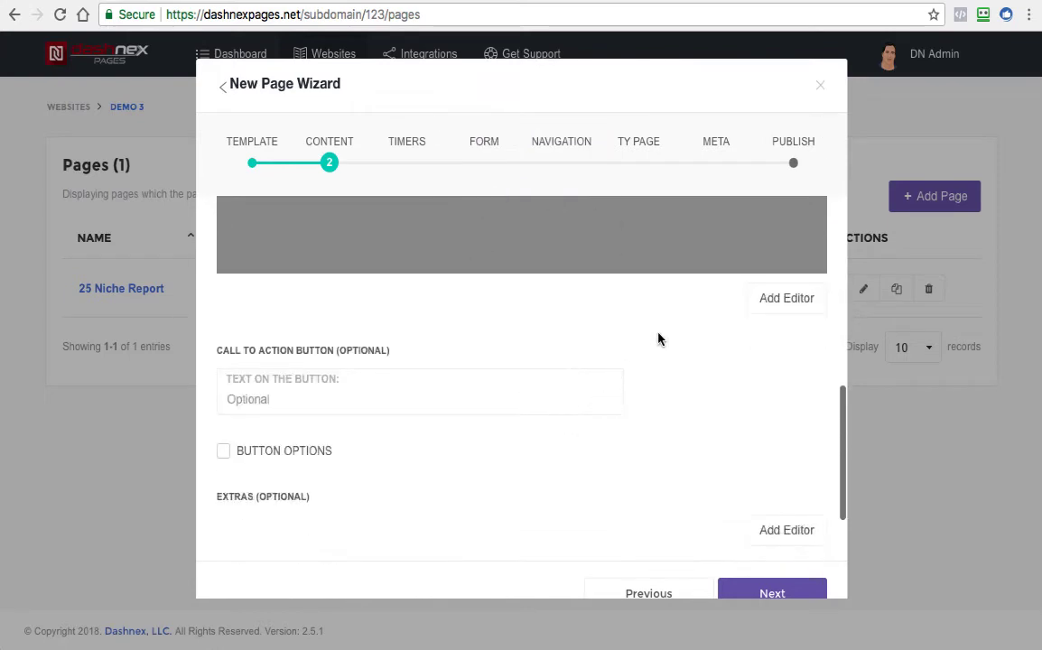
click(327, 401)
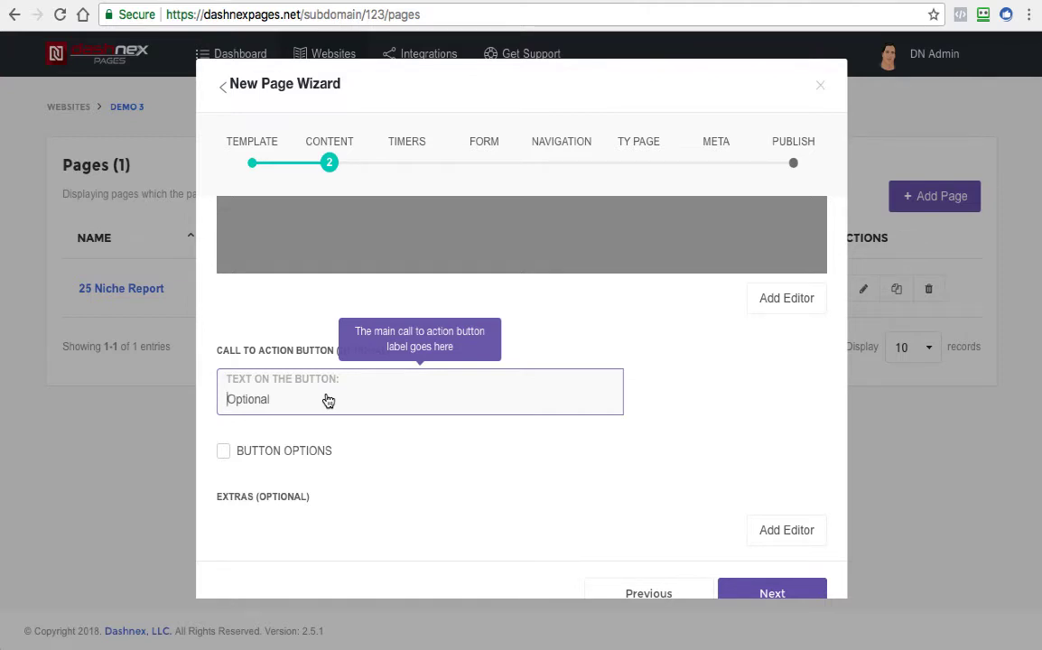
text(CLICK HERE TO REGI)
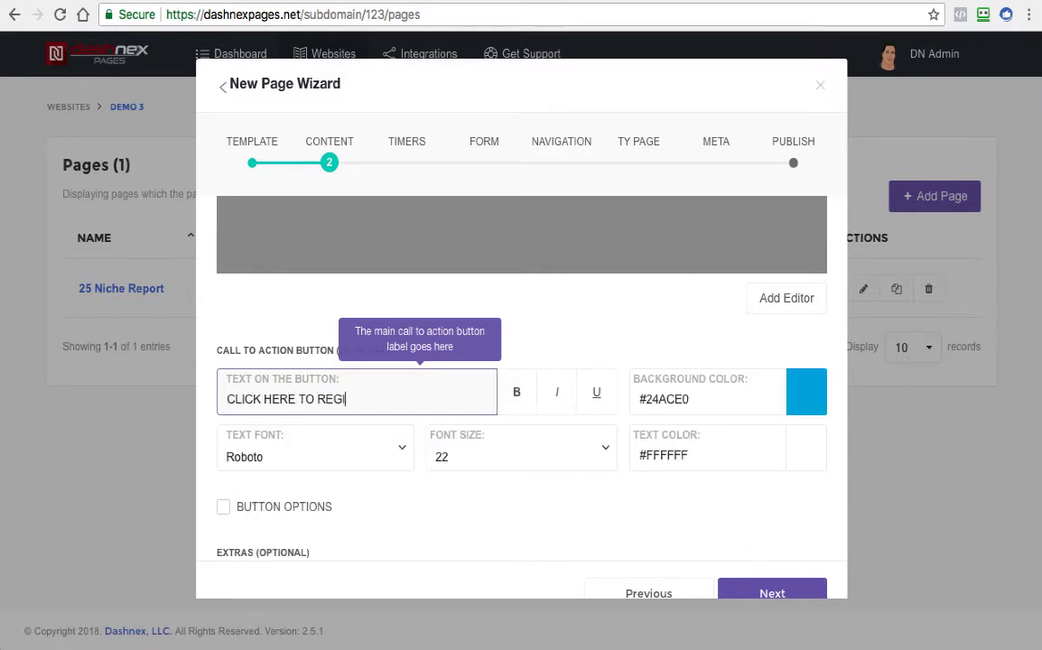
text(STER NOW)
click(508, 497)
scroll(498, 405, down, 2)
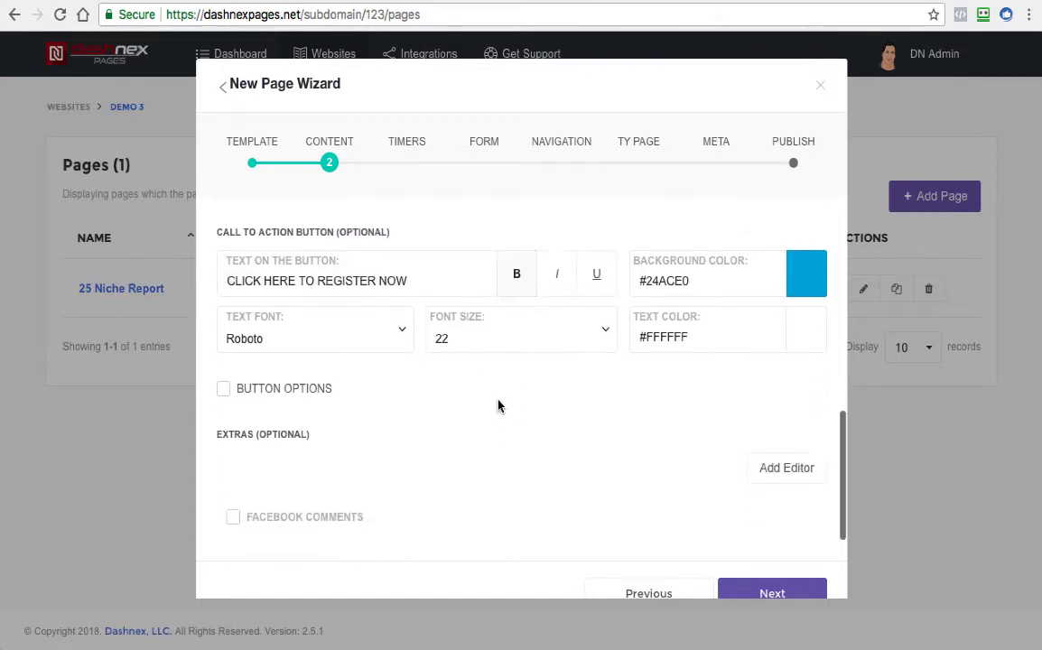
click(516, 284)
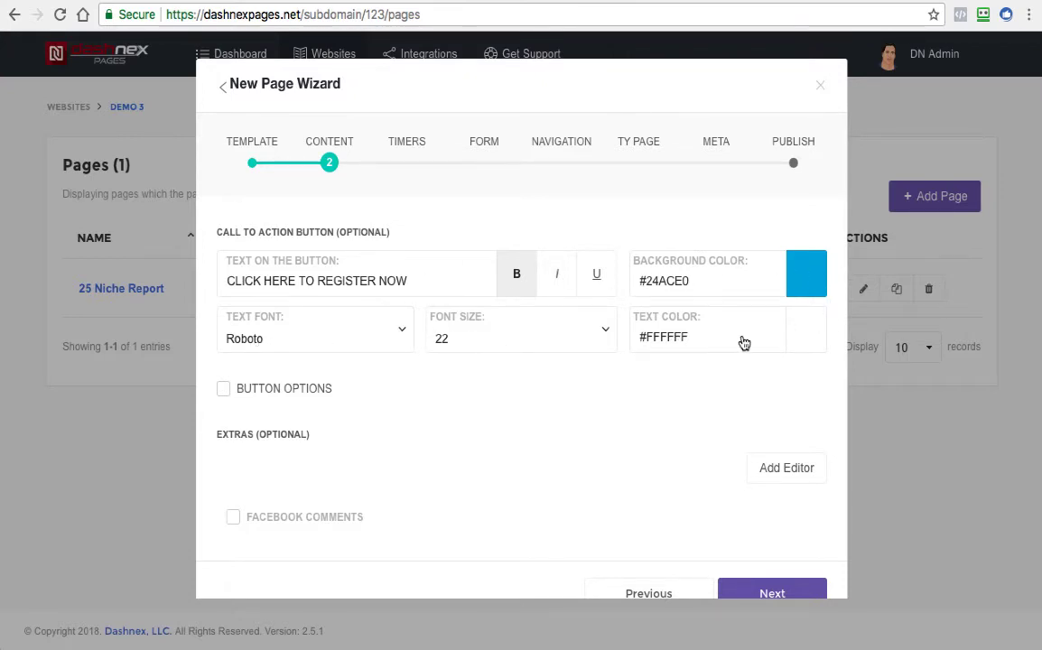
Enable the call to action button's options to view the delay and target URL settings, and disable them again
scroll(530, 390, down, 2)
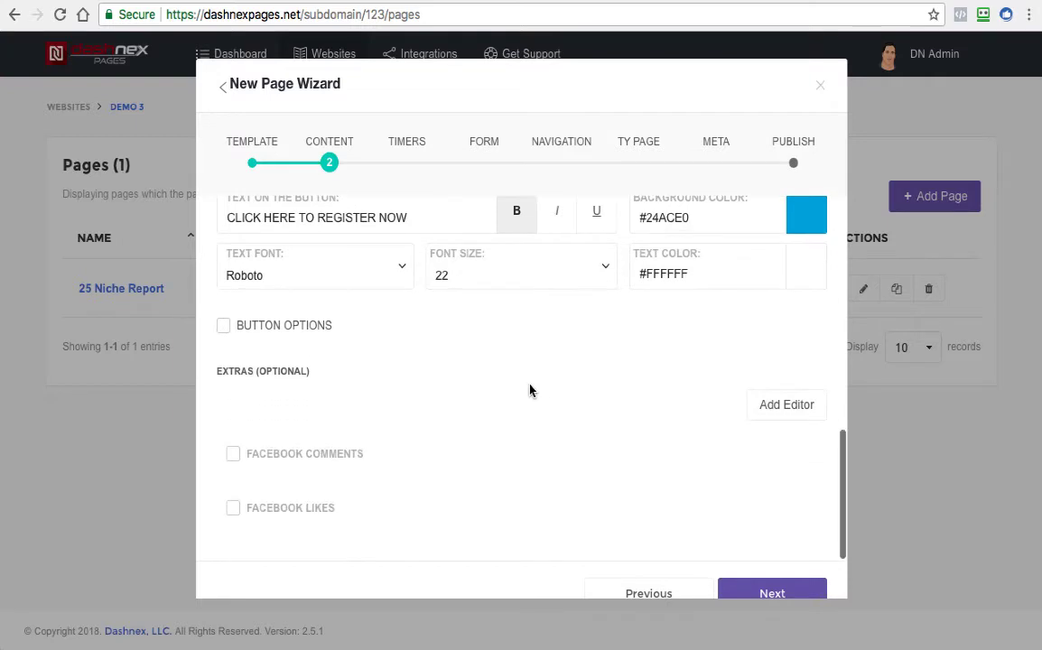
click(226, 330)
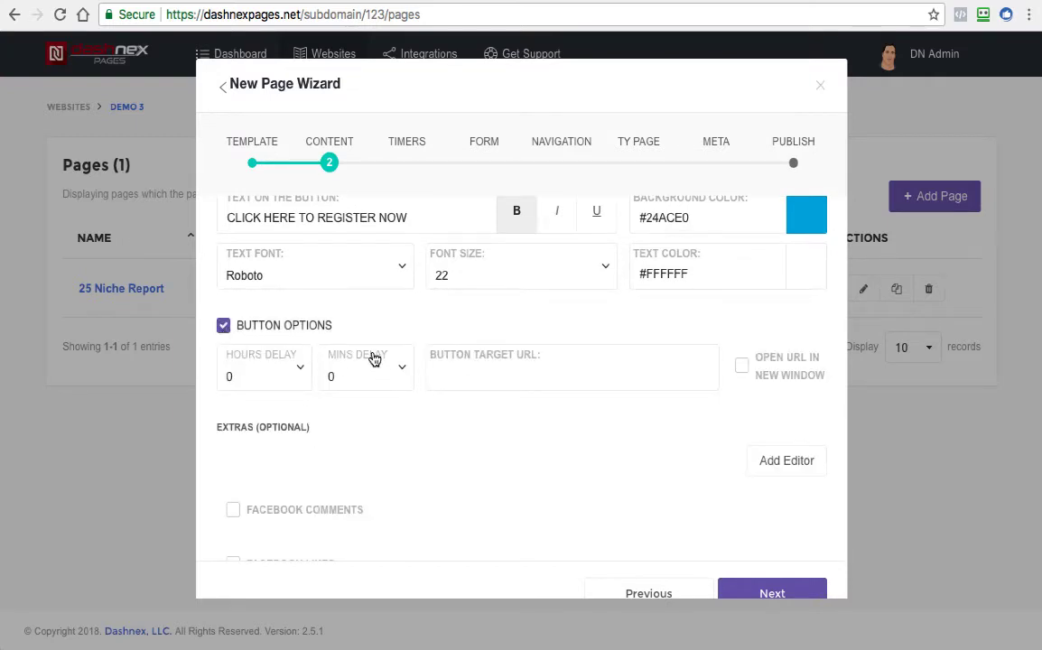
scroll(289, 289, down, 1)
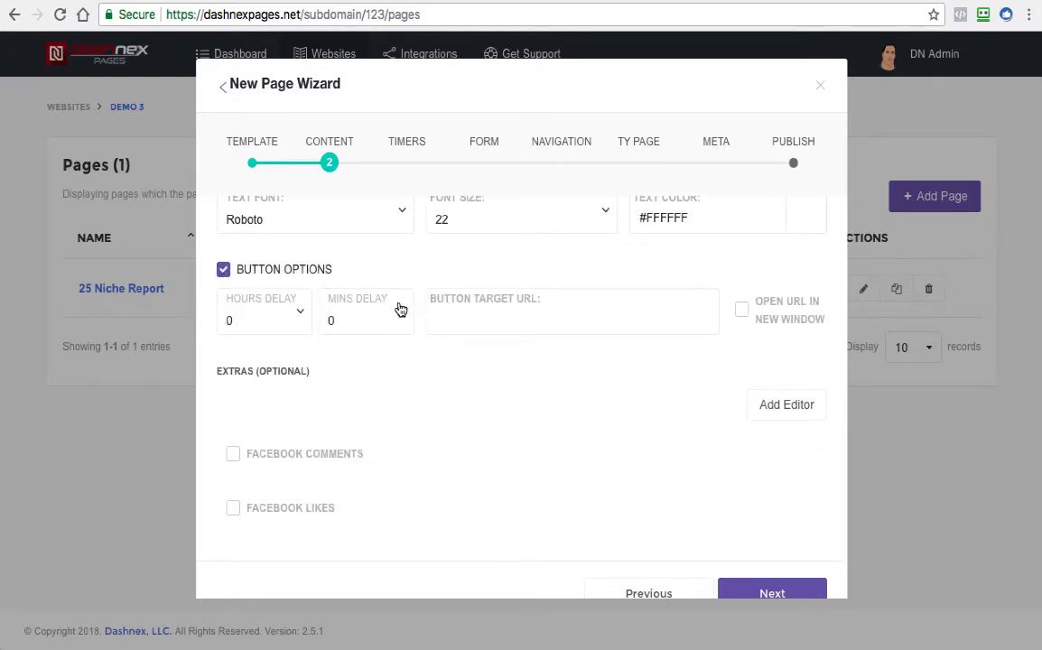
scroll(400, 310, up, 2)
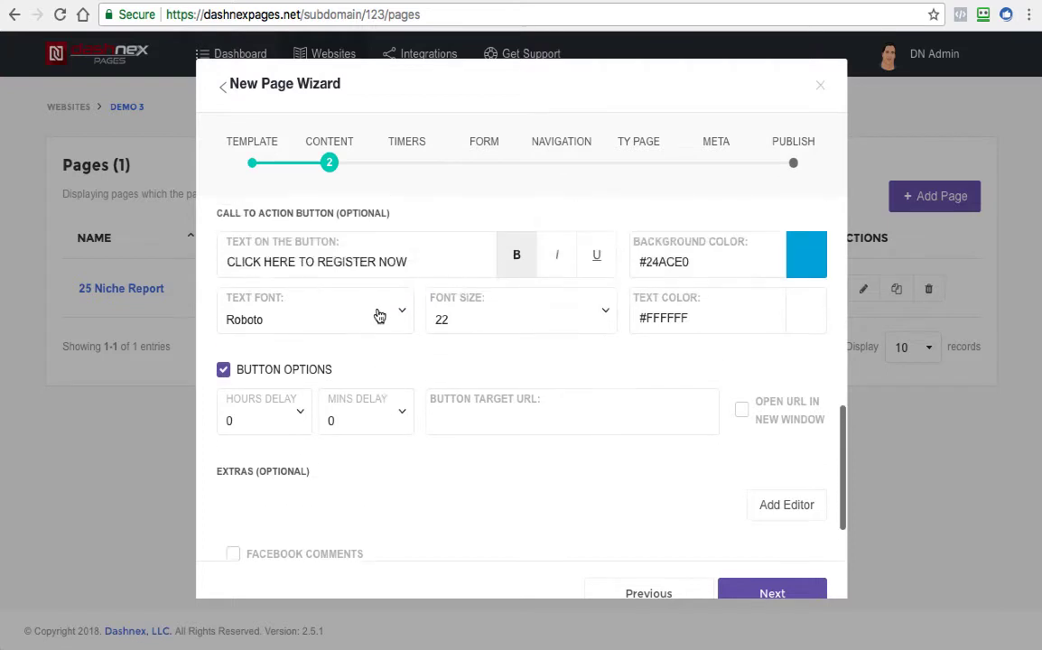
click(224, 373)
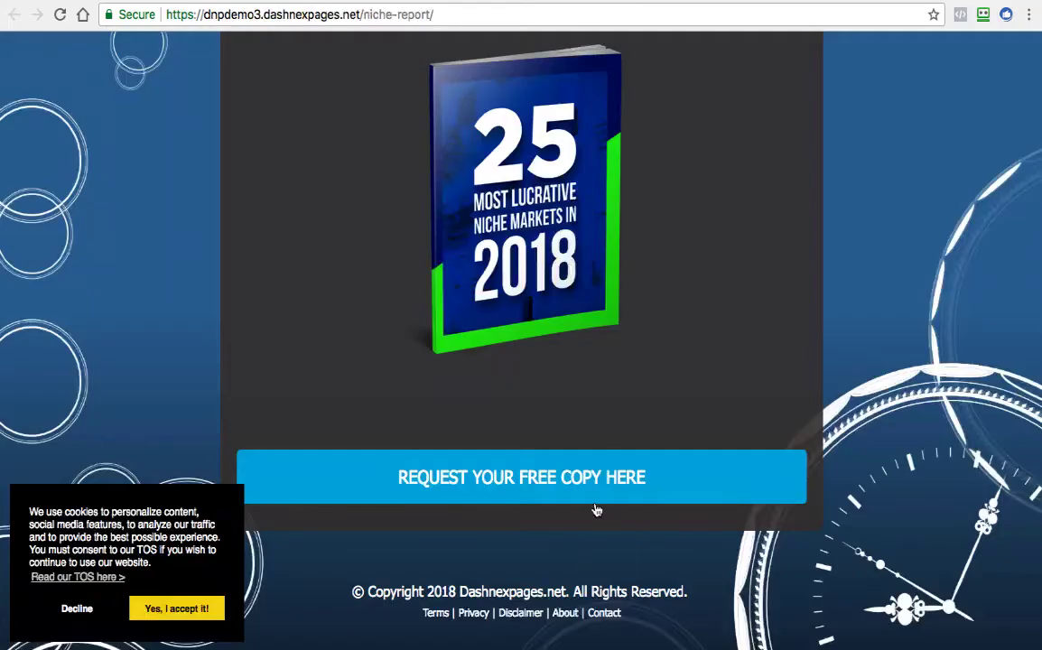
click(582, 488)
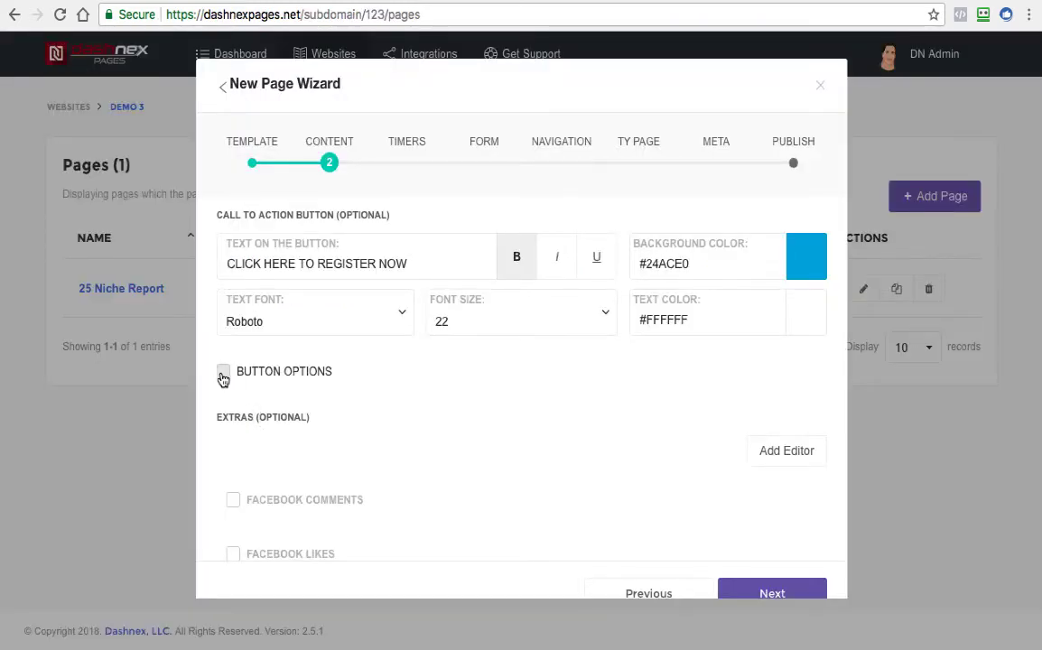
Enable the call to action button's options and set its delay to 1 minute
click(223, 374)
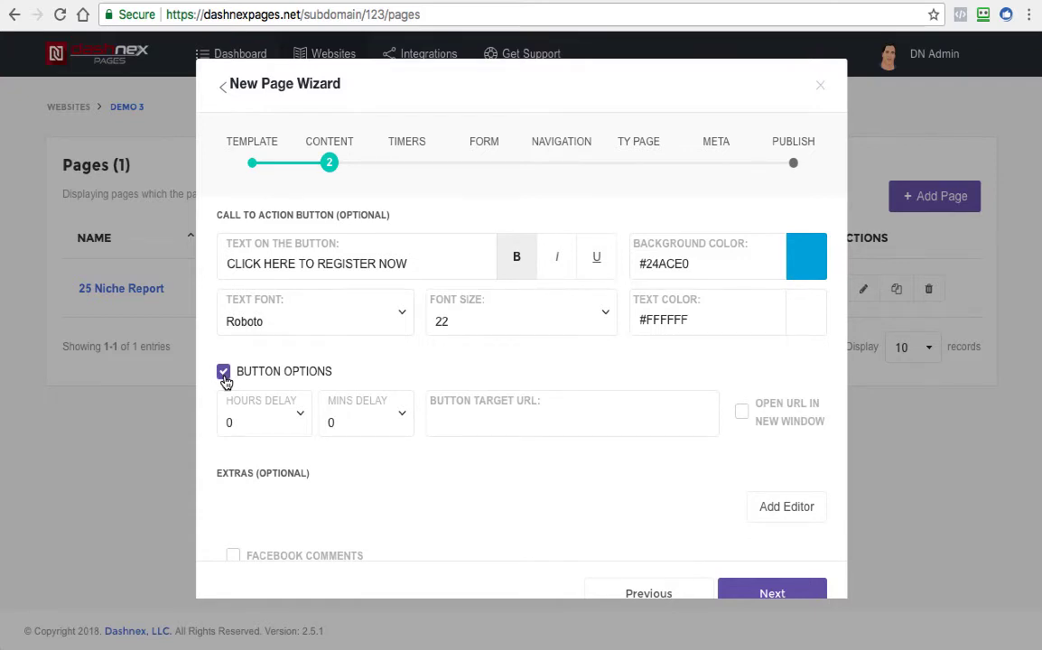
click(293, 421)
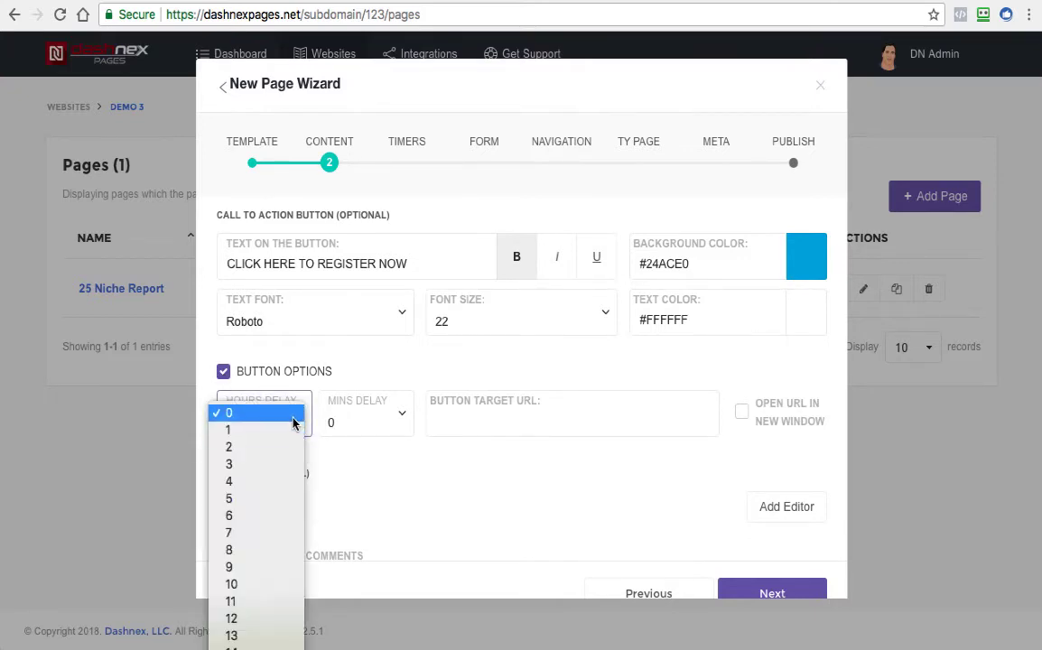
click(324, 417)
click(353, 430)
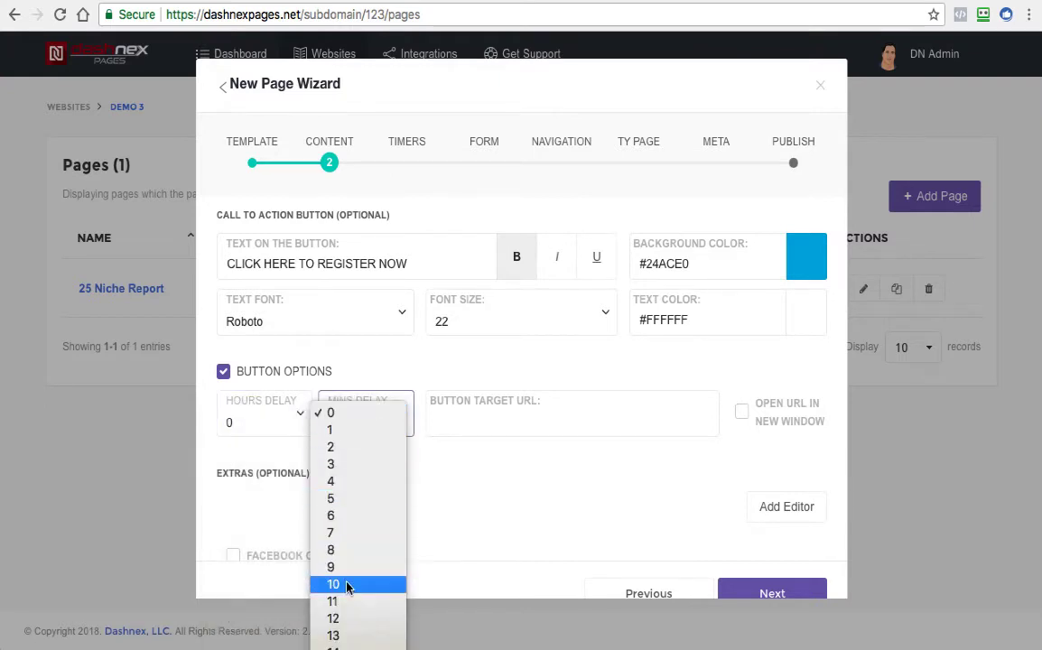
click(343, 430)
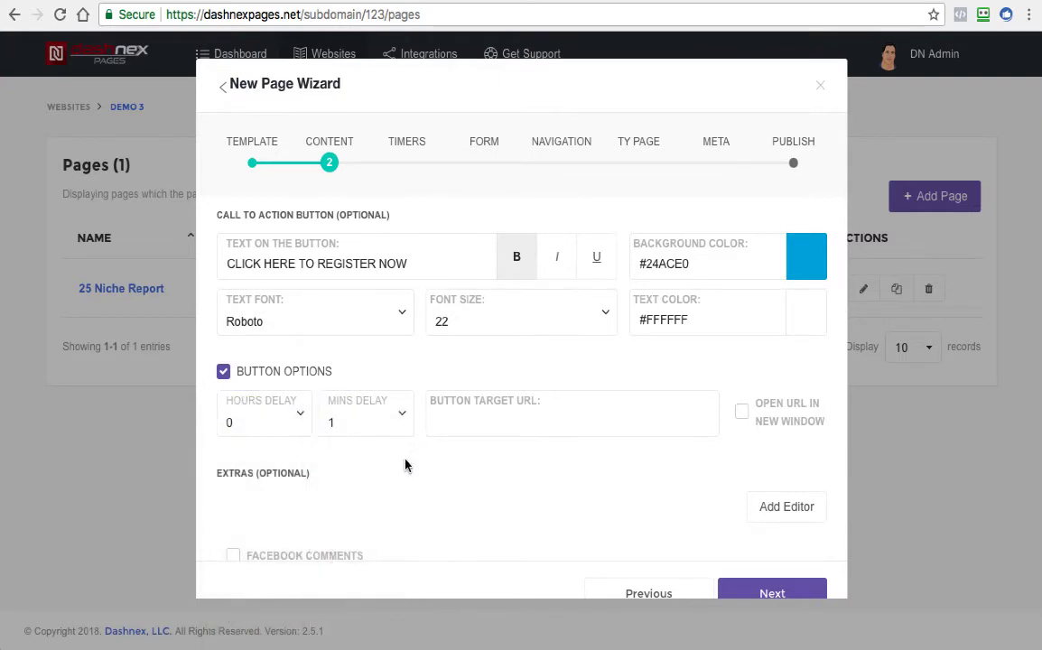
click(479, 427)
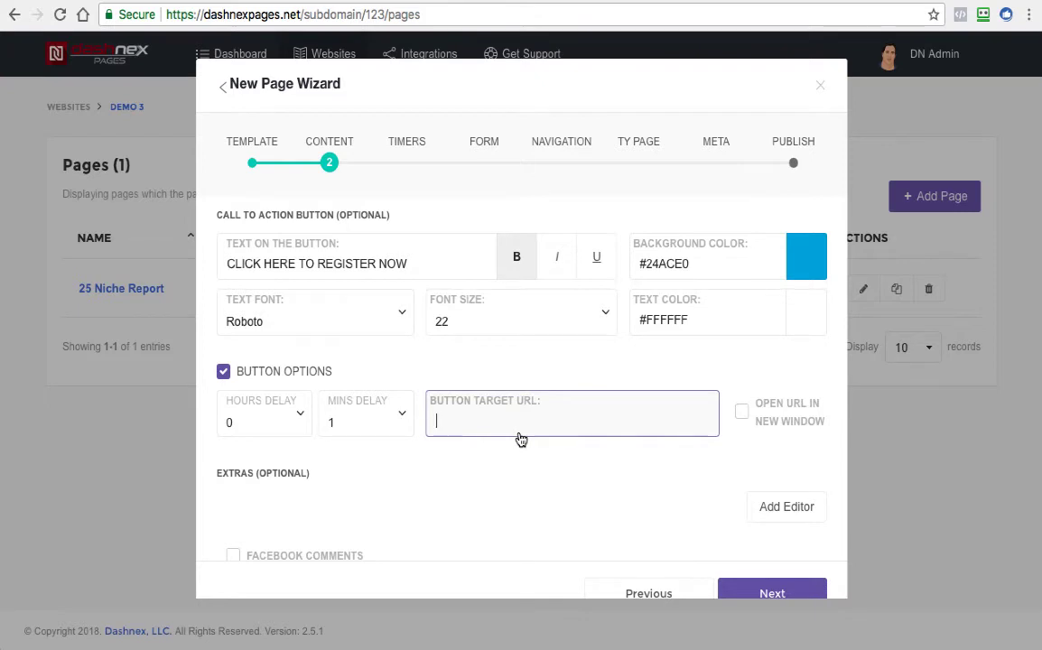
text(hh)
text(ttps://)
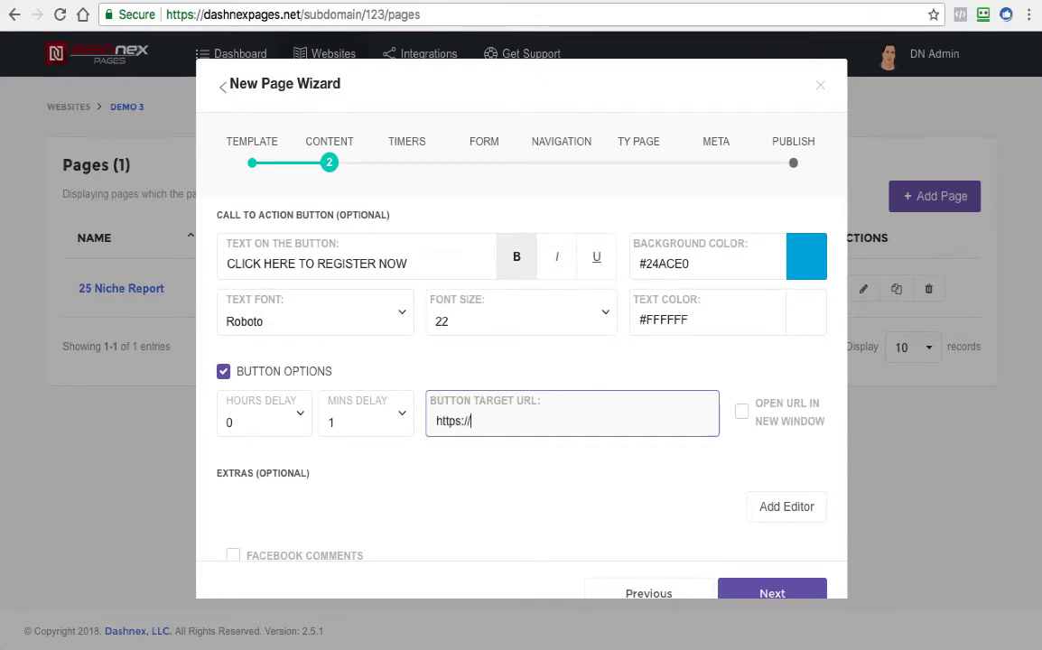
text(instantecomst)
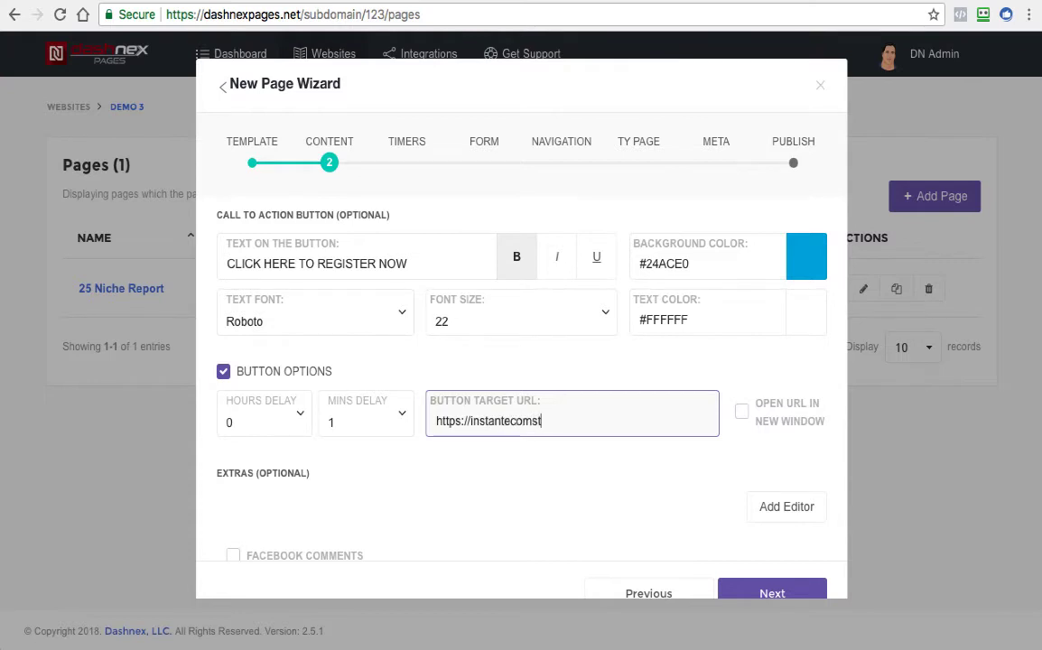
text(ore.com)
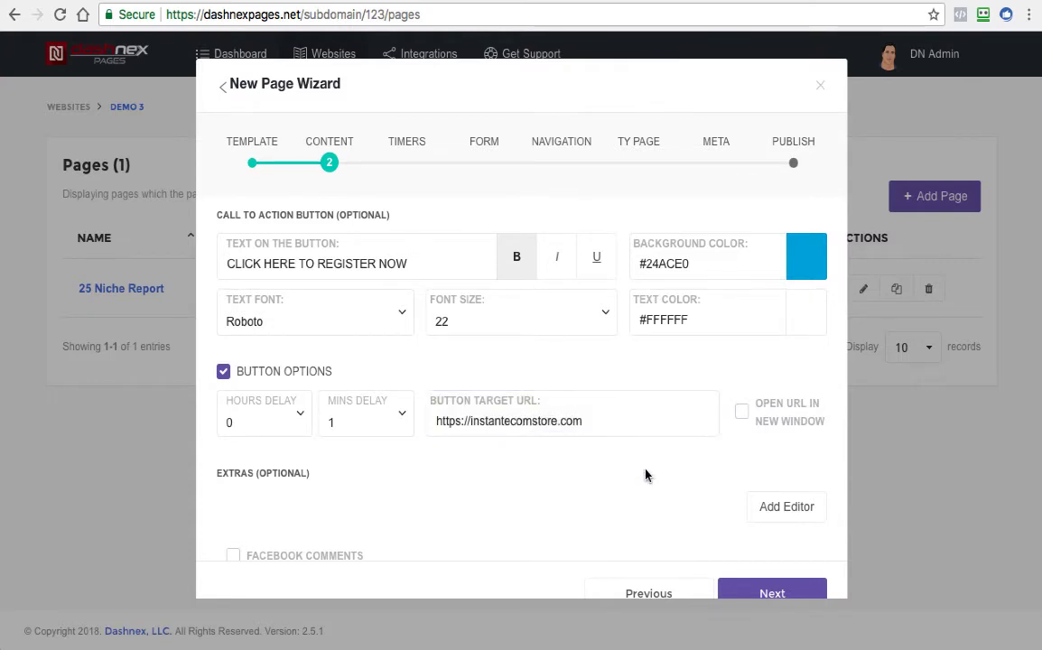
click(741, 412)
Set the call to action button's text font to Tahoma
scroll(767, 438, down, 2)
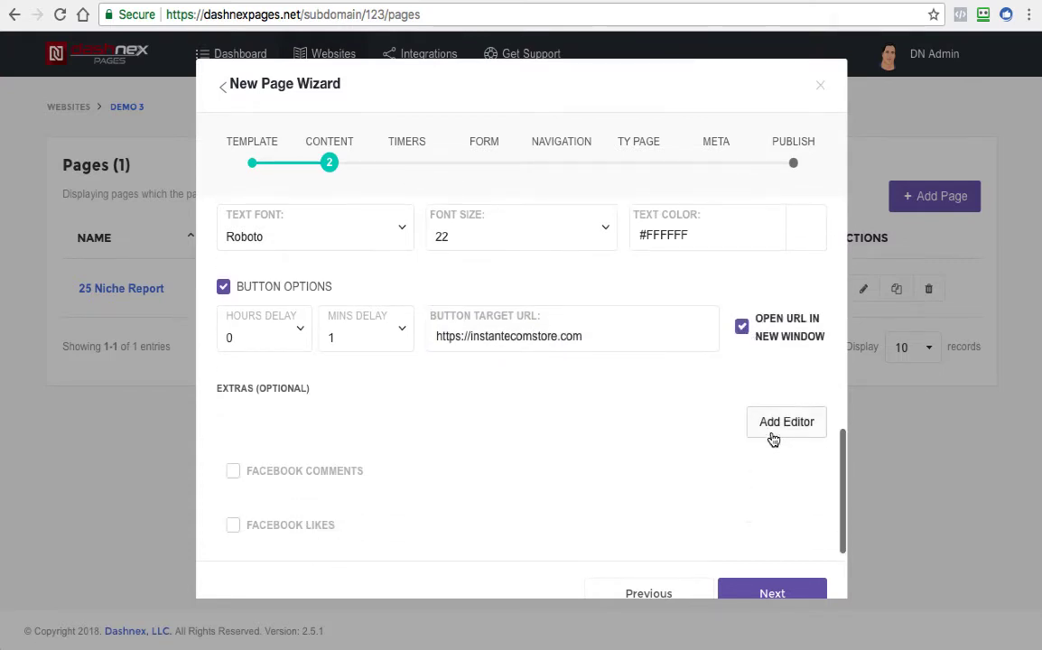
scroll(761, 316, up, 3)
scroll(760, 347, up, 1)
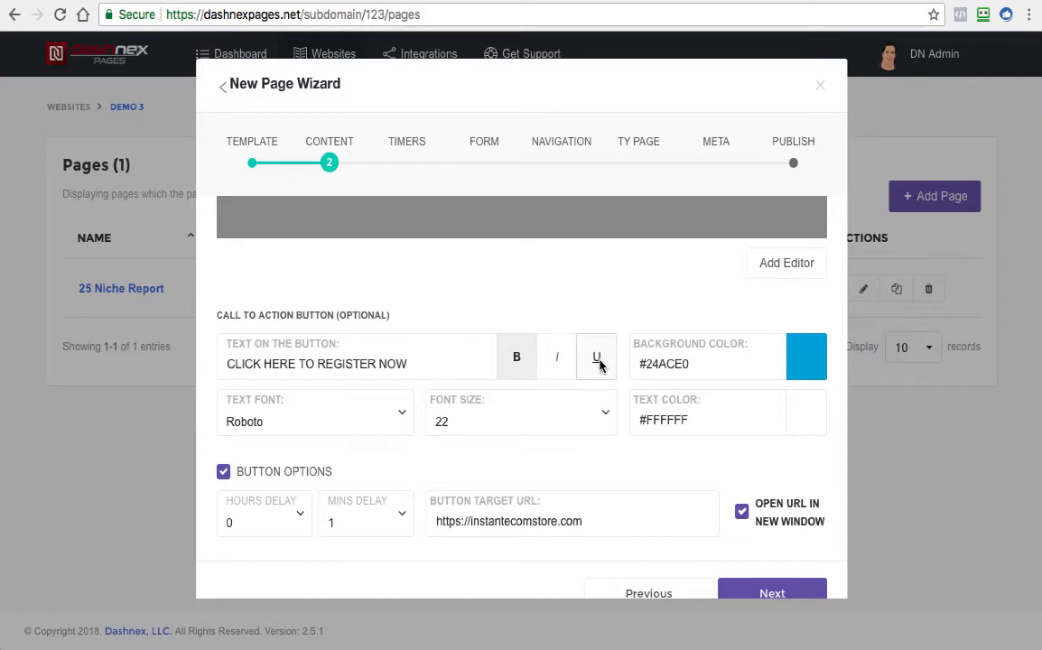
scroll(459, 476, up, 1)
scroll(458, 476, up, 4)
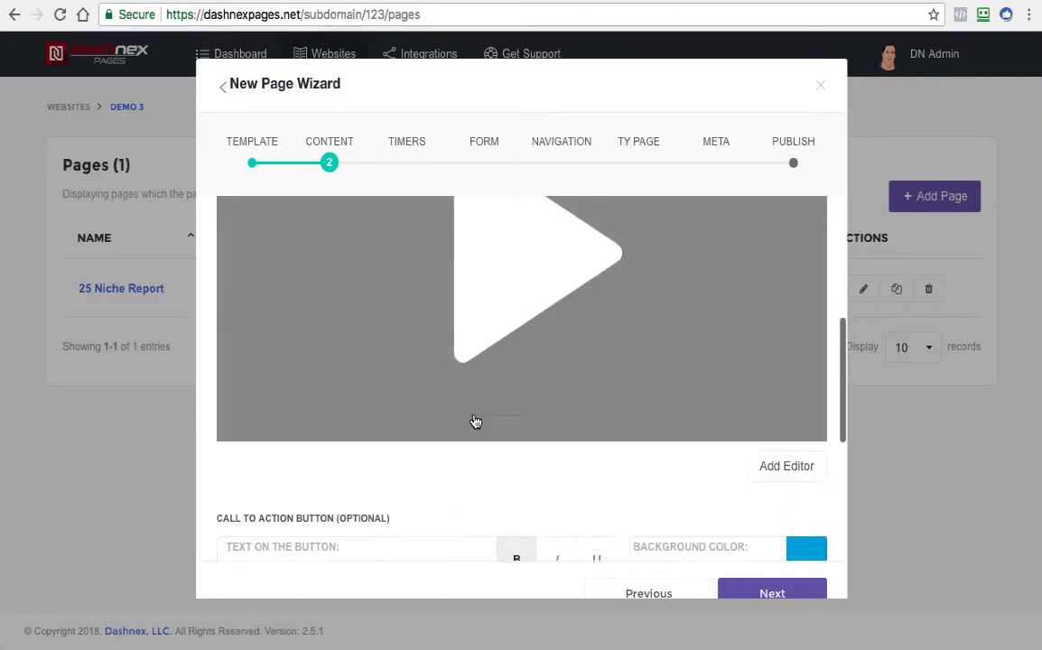
scroll(481, 414, down, 4)
scroll(488, 413, down, 3)
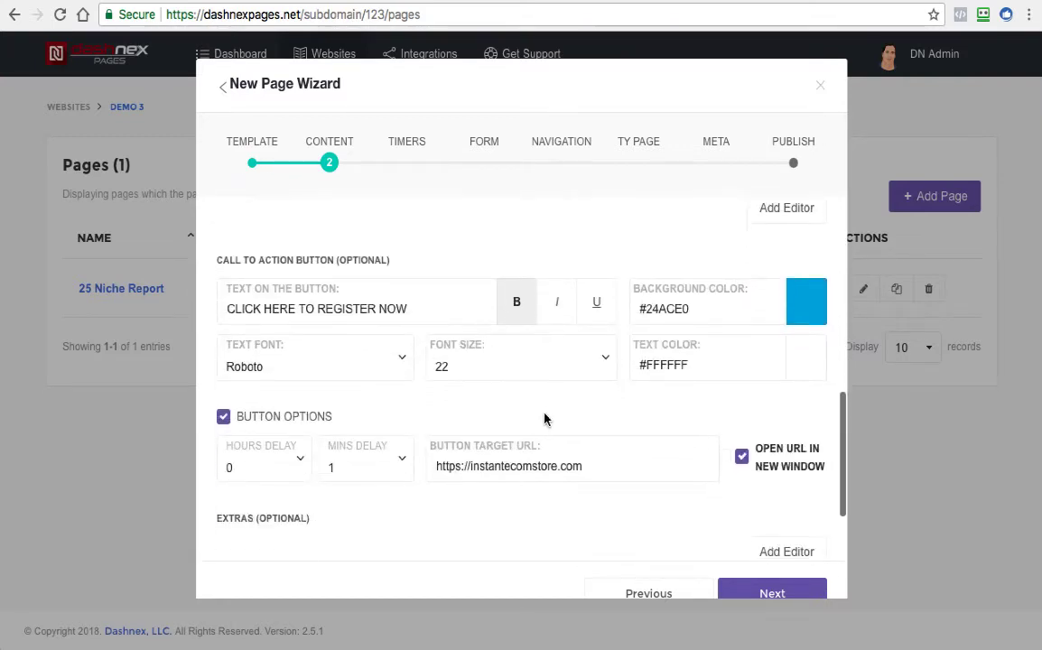
click(359, 291)
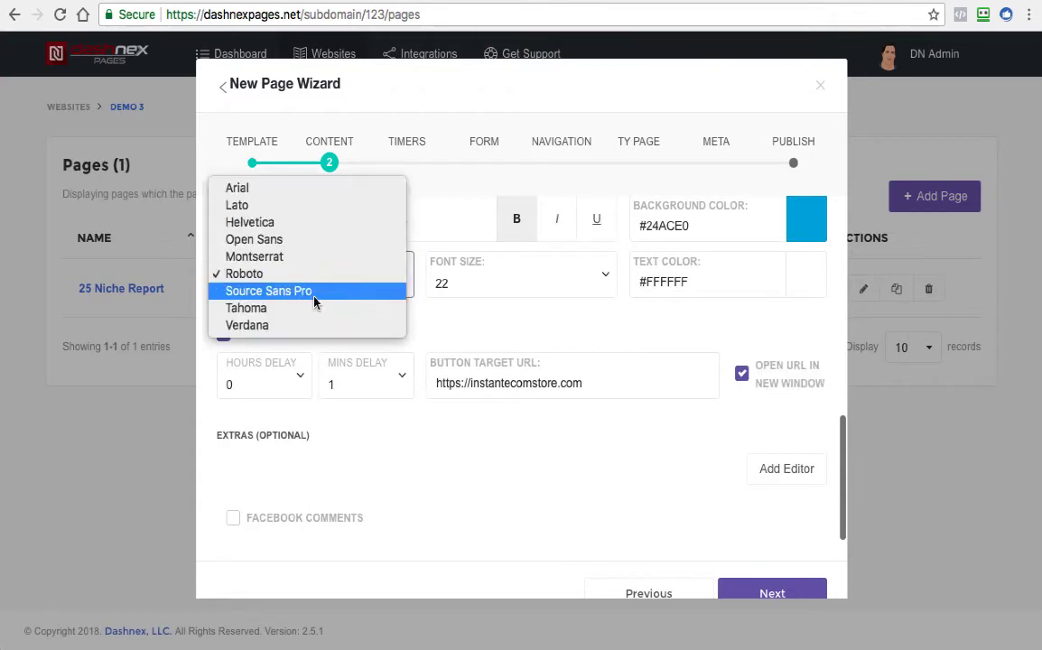
click(286, 308)
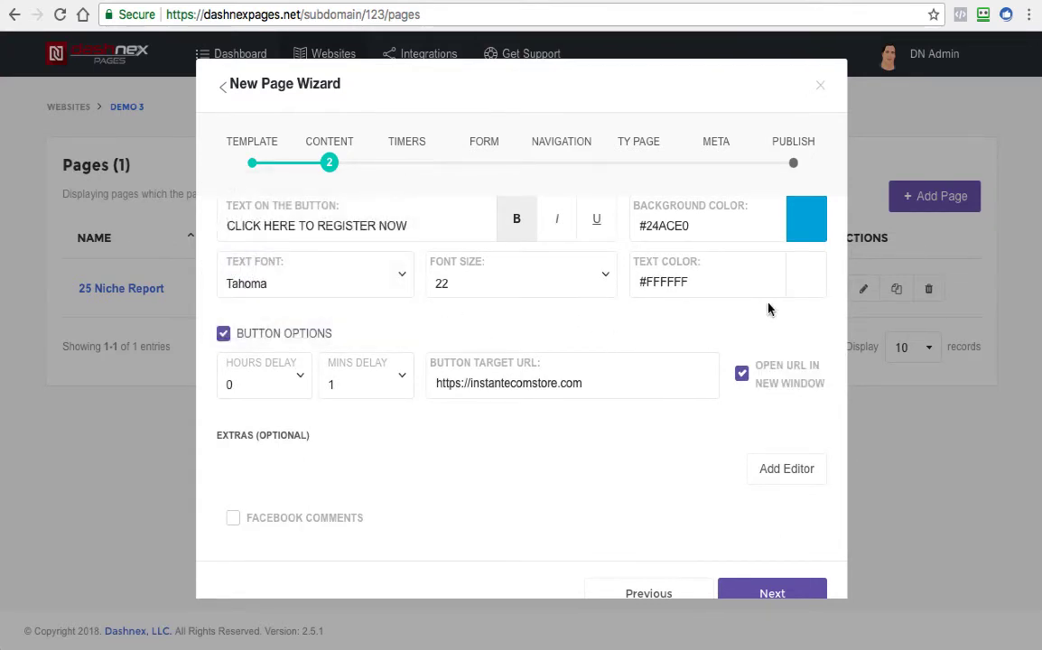
Leave the content extras disabled, keep the countdown timer type at No Timer, and proceed to the form settings
scroll(734, 433, down, 1)
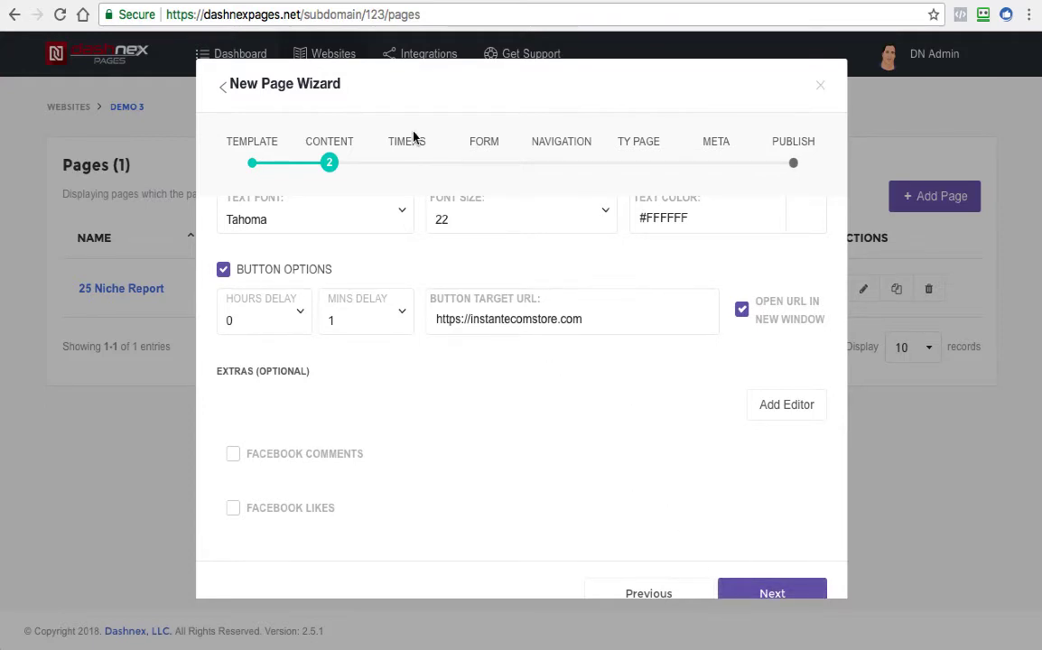
scroll(531, 238, up, 1)
scroll(531, 243, up, 5)
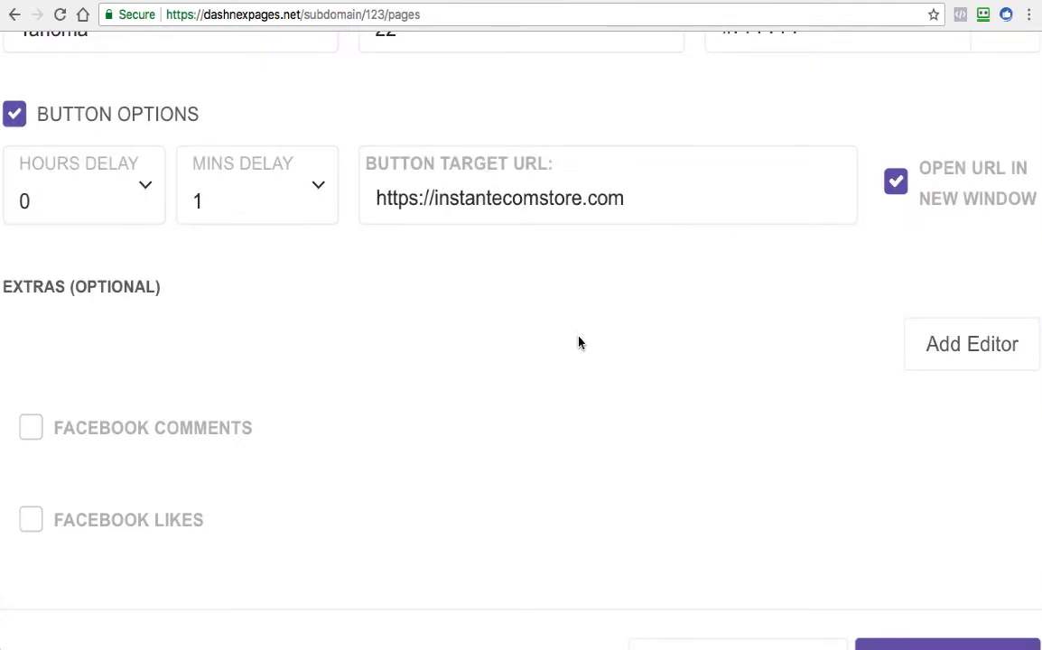
scroll(579, 344, down, 5)
click(775, 594)
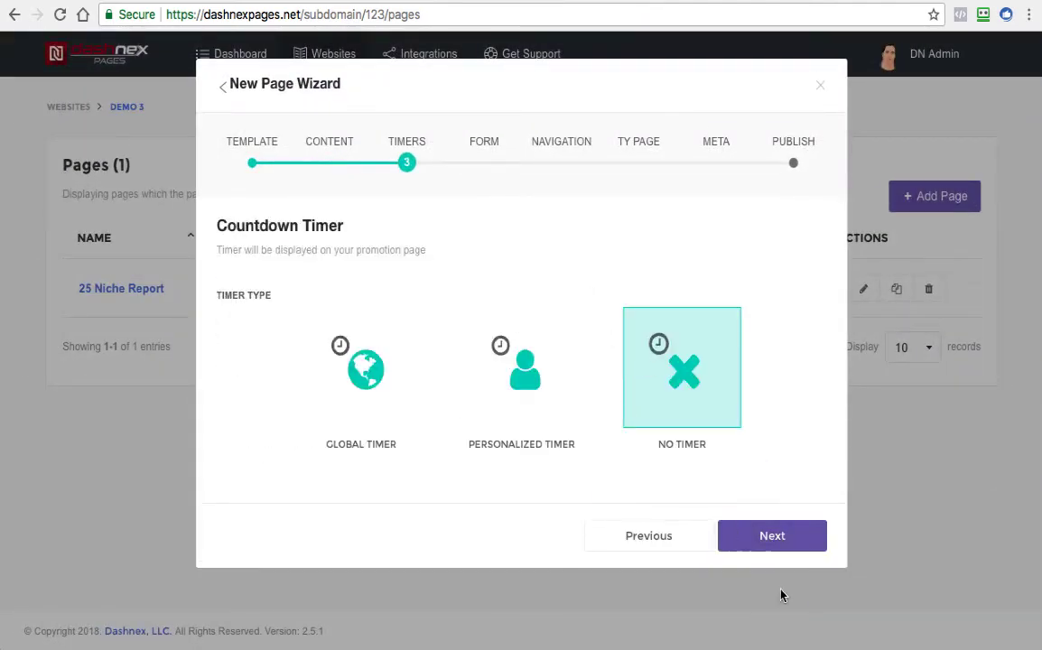
click(777, 544)
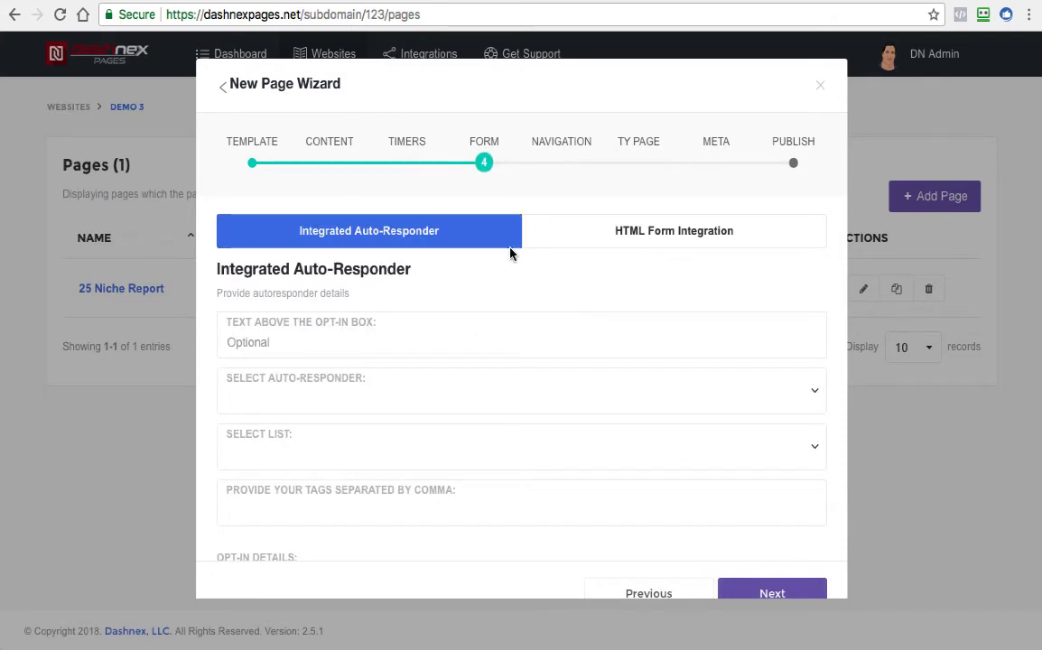
Leave the integrated auto-responder details empty and proceed to the navigation settings
scroll(584, 279, down, 1)
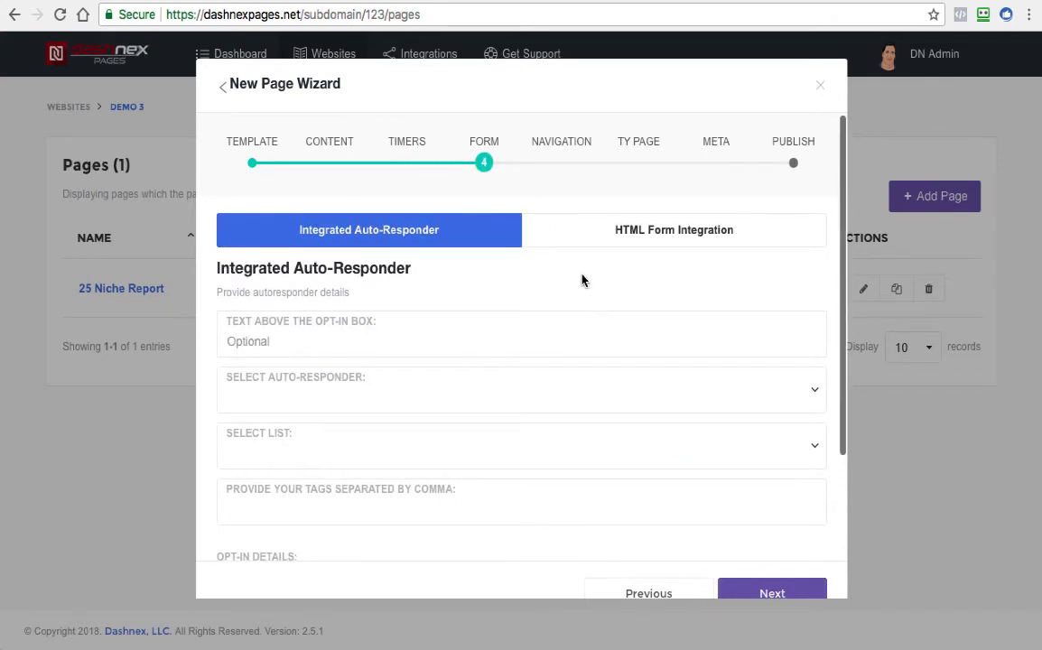
scroll(440, 387, down, 4)
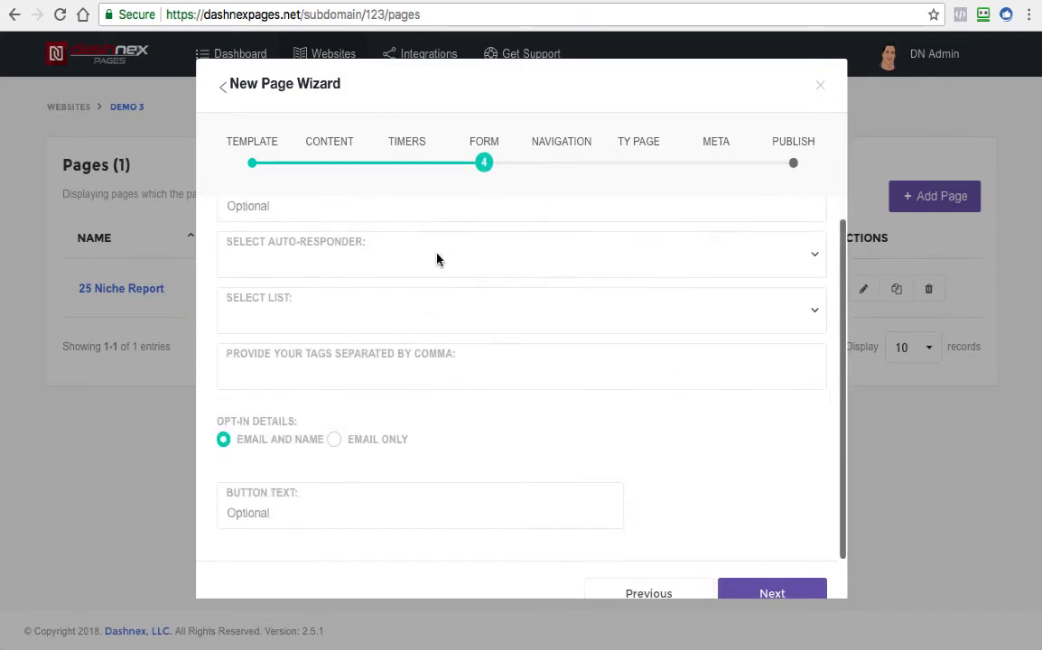
scroll(578, 352, up, 4)
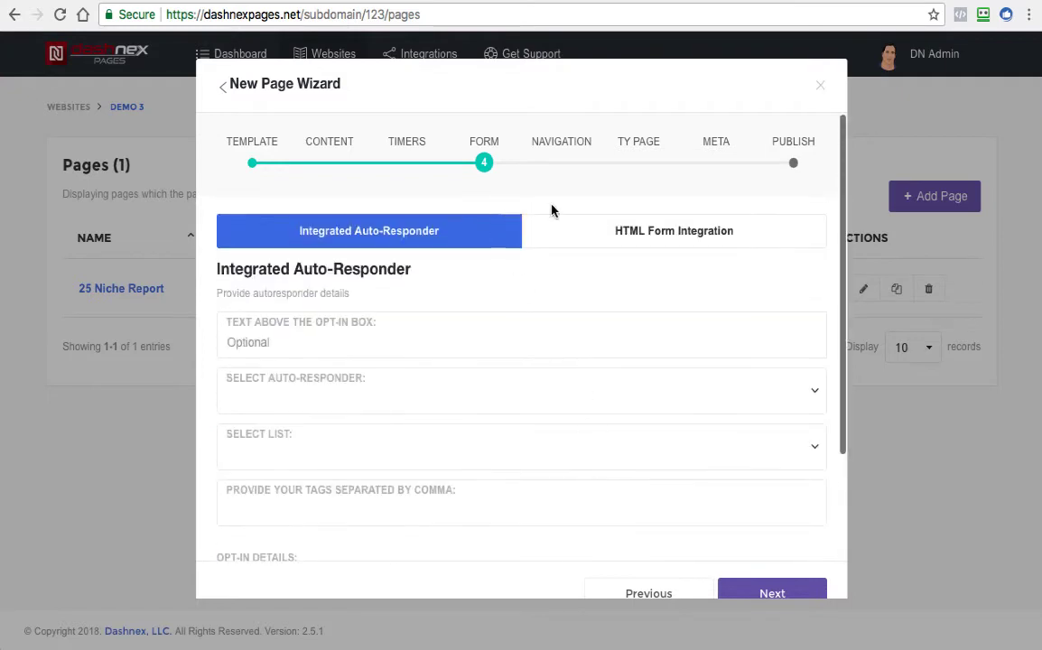
click(743, 591)
Review the header and footer navigation fields, then open the form for an extra footer link and close it without saving
scroll(601, 322, down, 1)
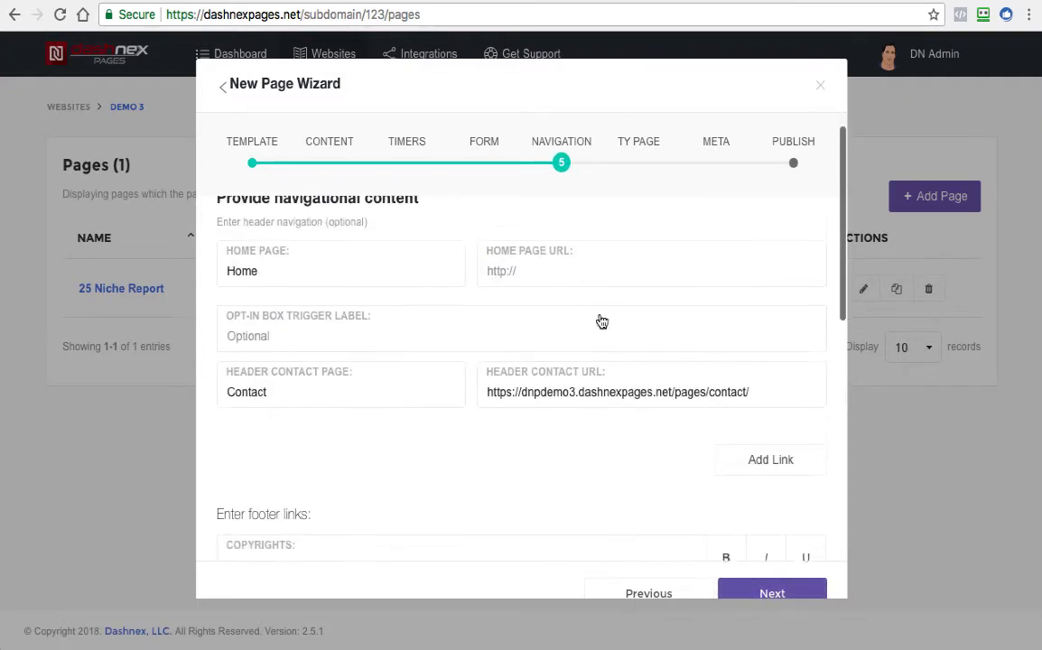
scroll(629, 369, down, 2)
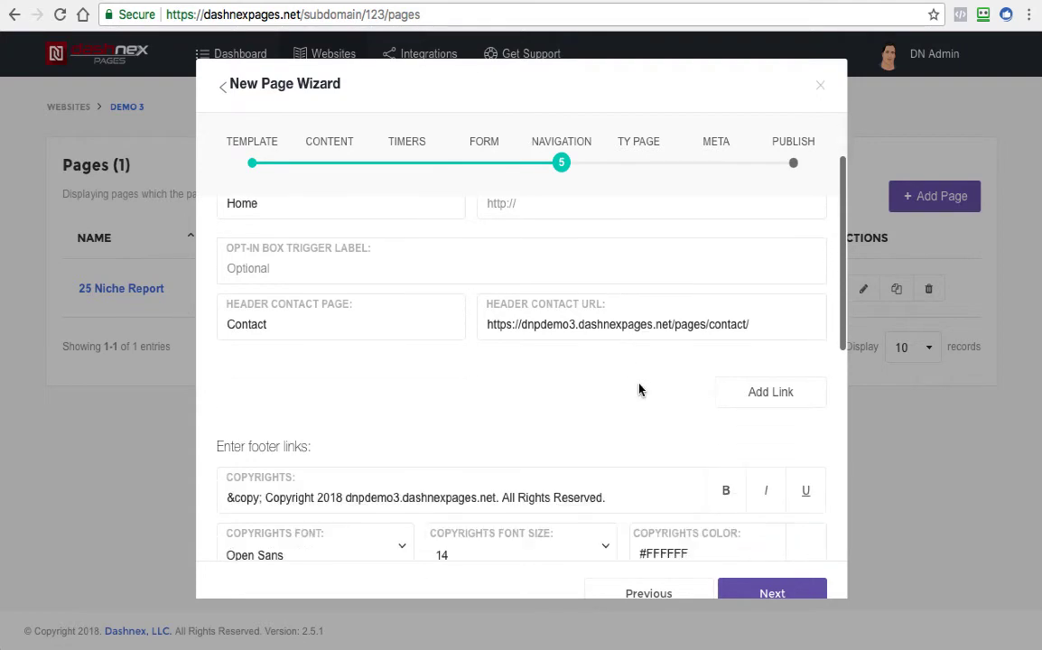
scroll(466, 322, up, 2)
scroll(449, 312, down, 8)
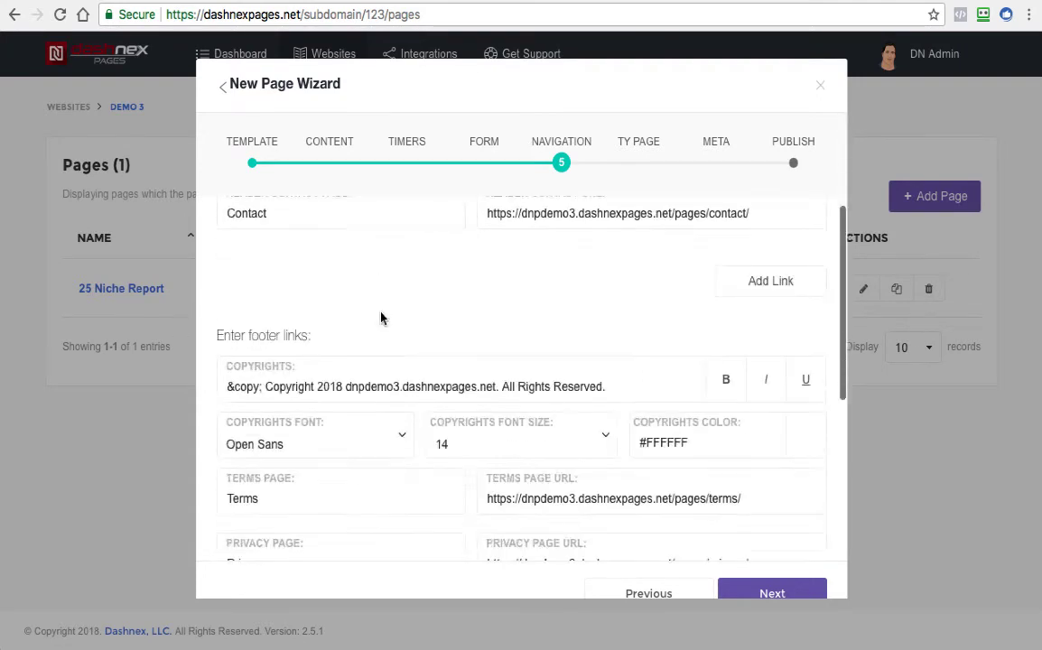
scroll(502, 345, down, 3)
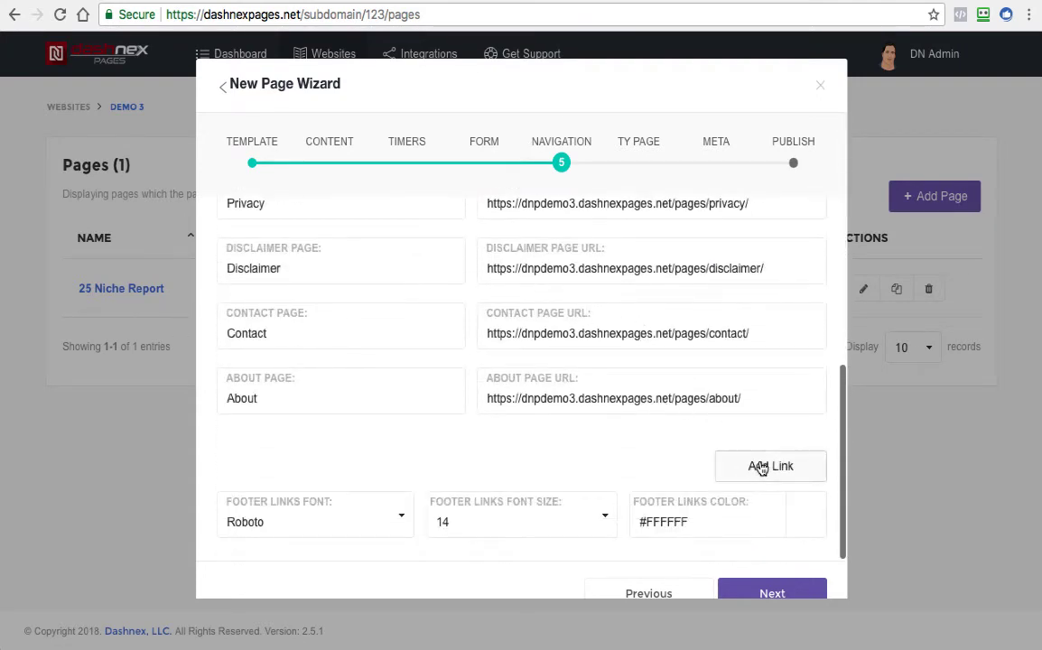
click(768, 470)
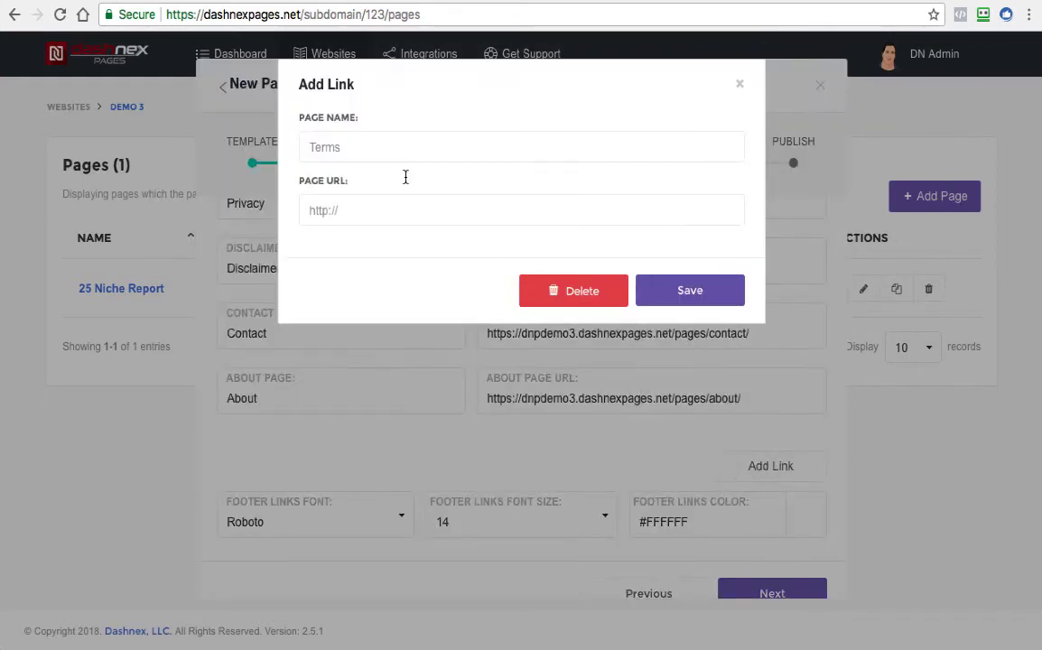
click(337, 152)
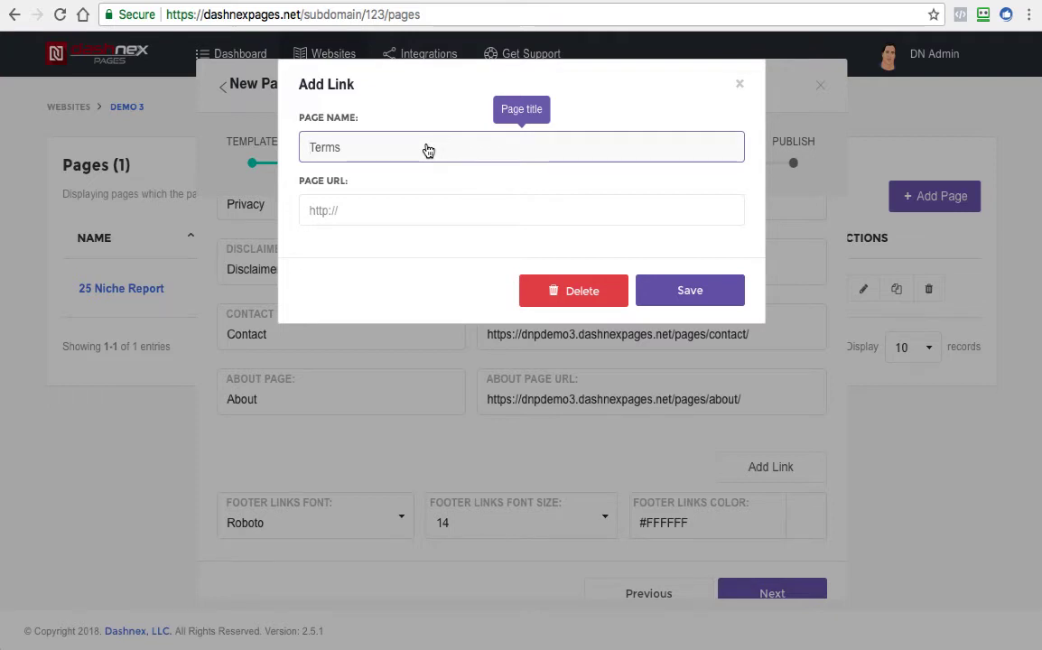
click(739, 85)
scroll(781, 455, up, 5)
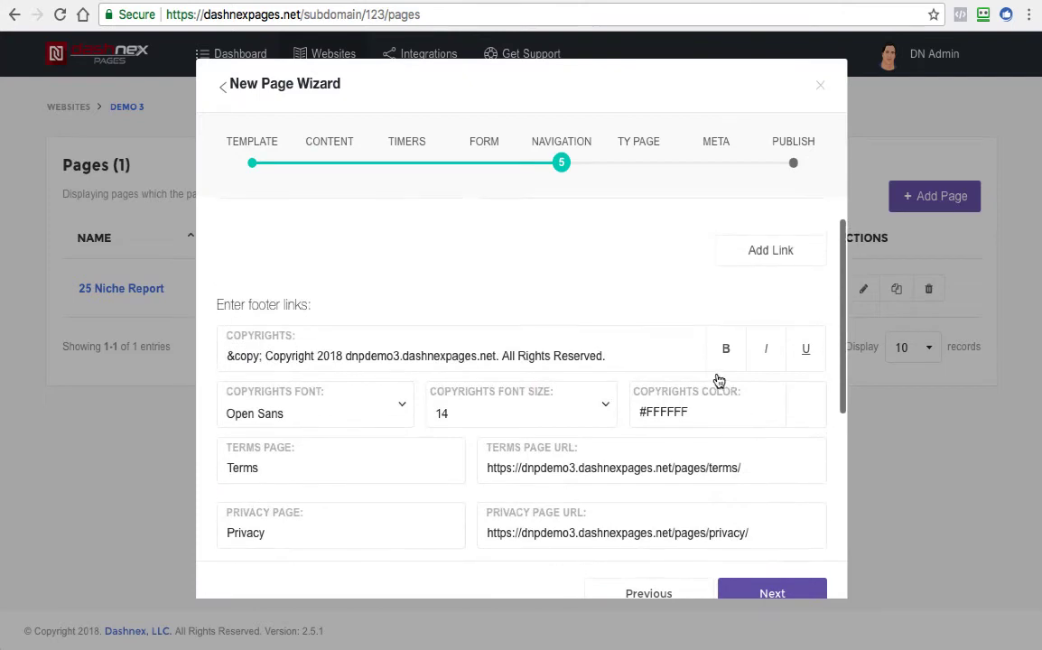
scroll(513, 423, up, 2)
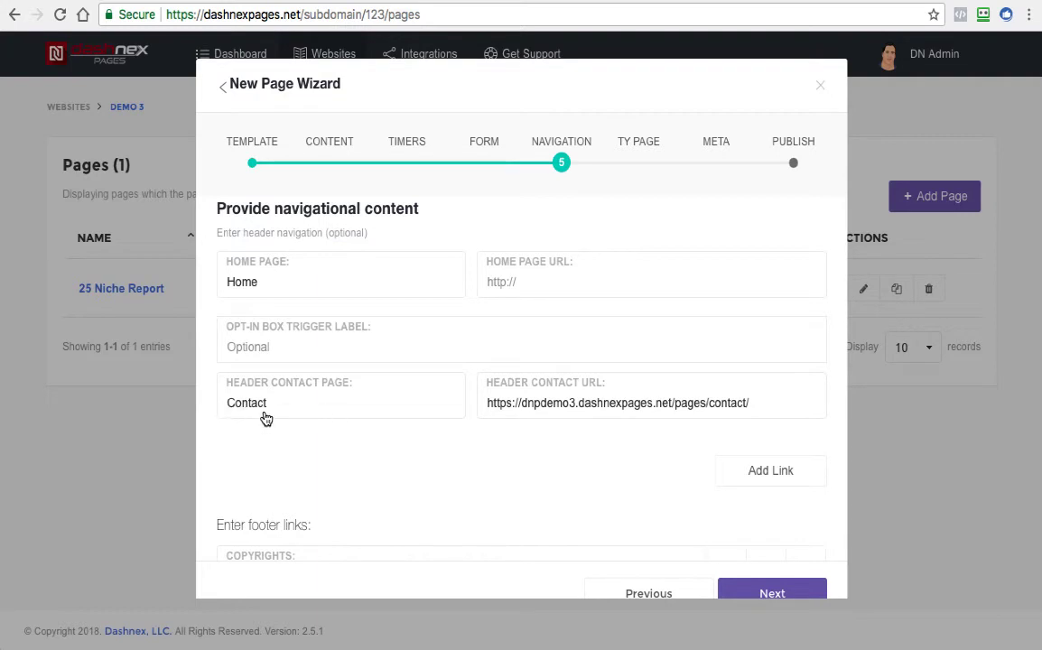
click(770, 470)
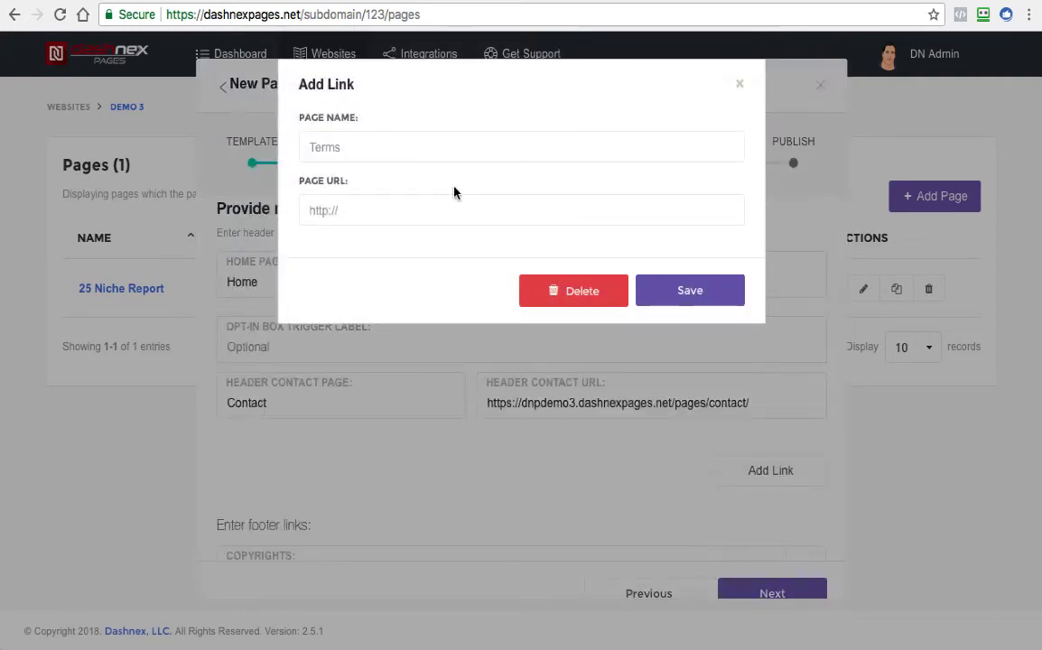
click(391, 159)
text(A)
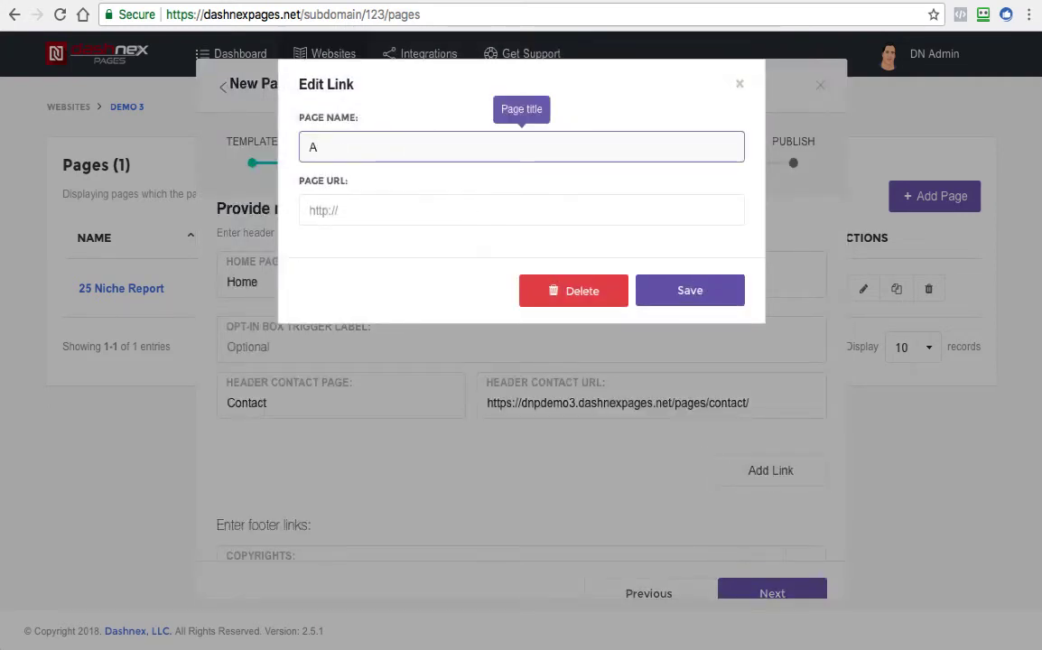
key(BackSpace)
text(Special Offer)
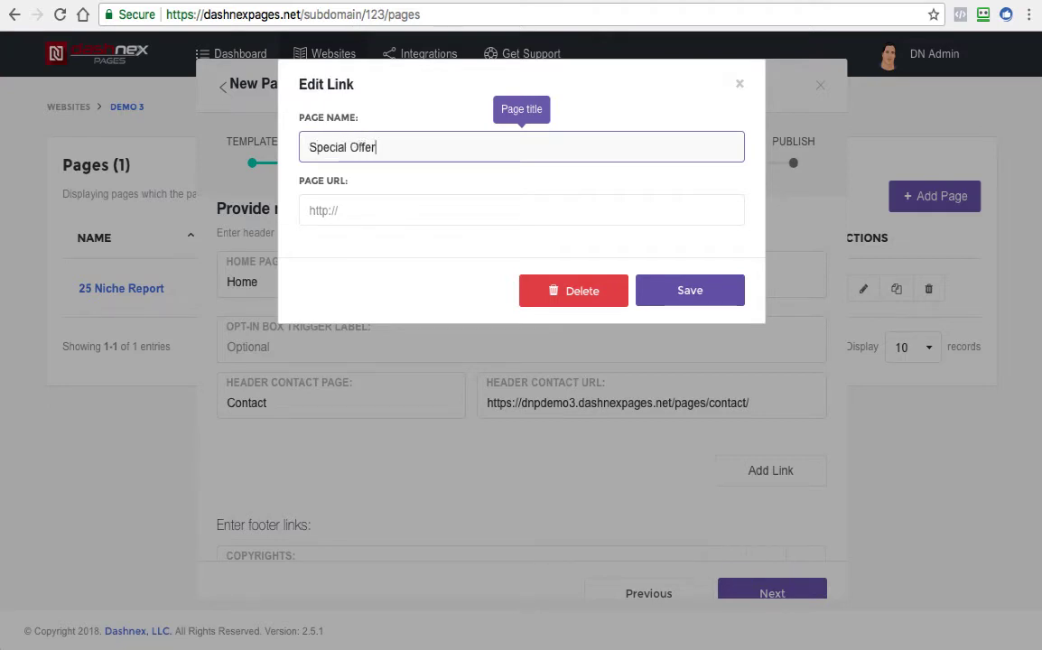
key(Tab)
text(h)
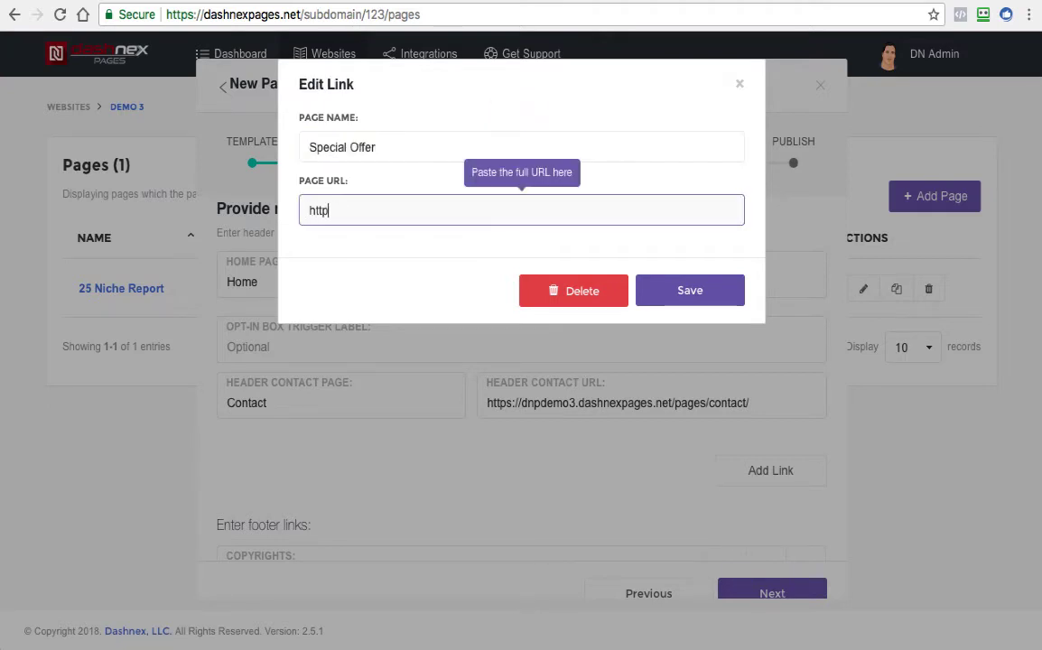
text(nstantecomstore.com)
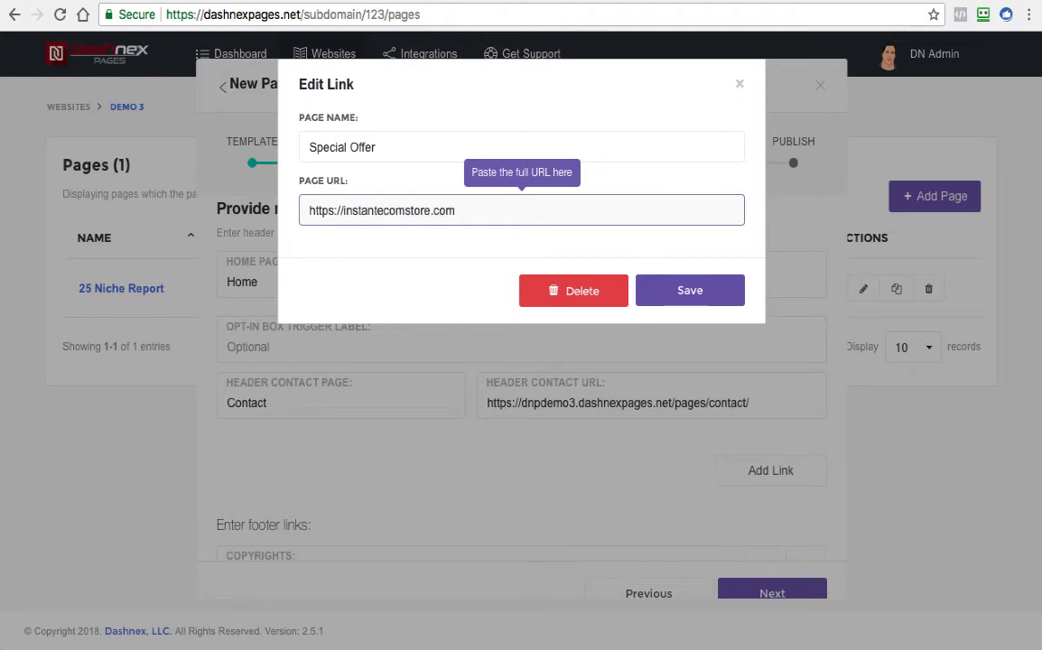
click(666, 290)
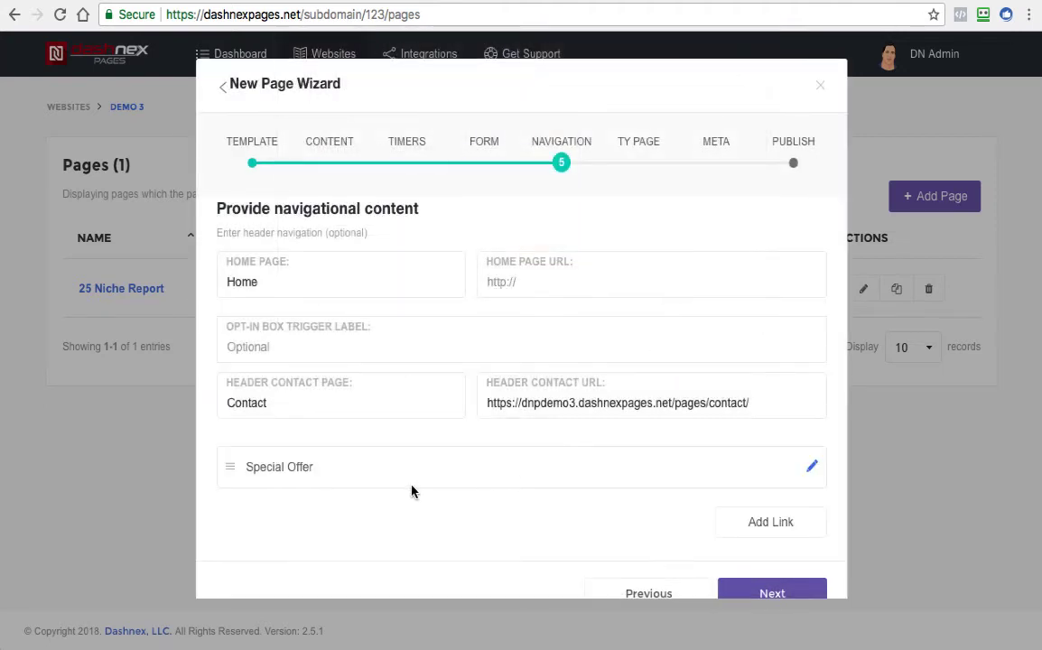
Open the Special Offer link's details for review and close them without changes
scroll(226, 346, down, 2)
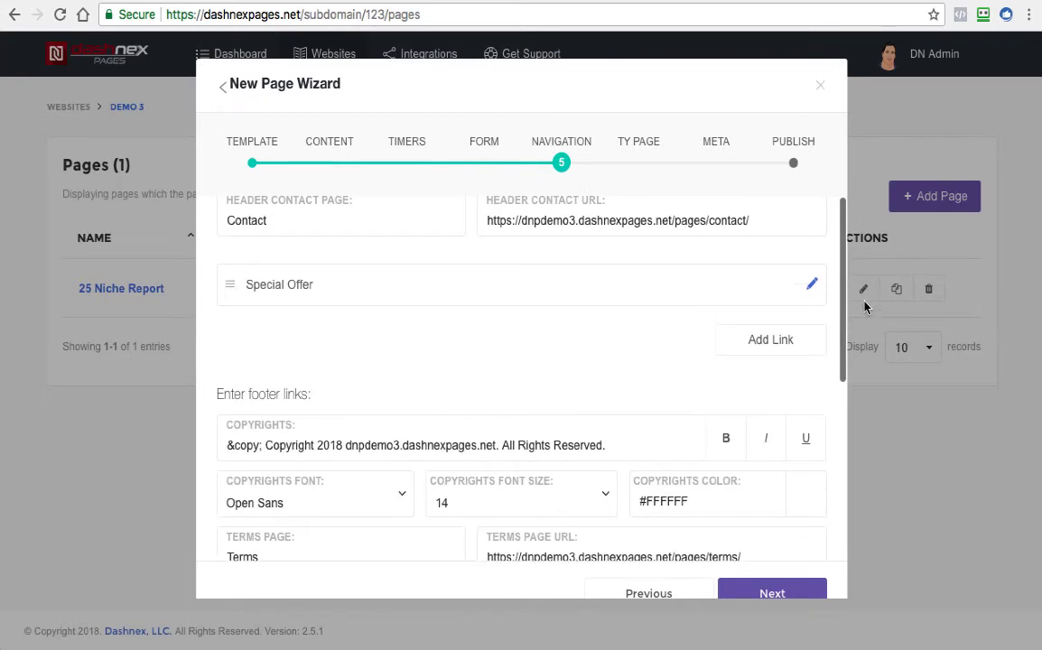
click(812, 285)
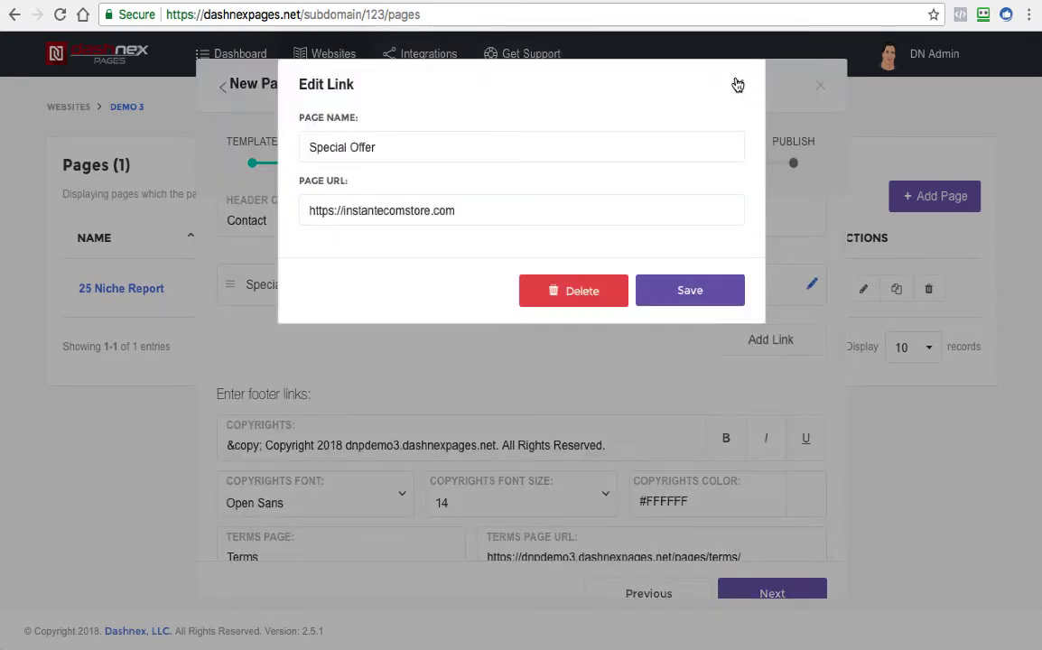
click(738, 84)
Keep the default footer links, proceed to the thank you page settings, and set the thank you page type to None
scroll(413, 361, down, 5)
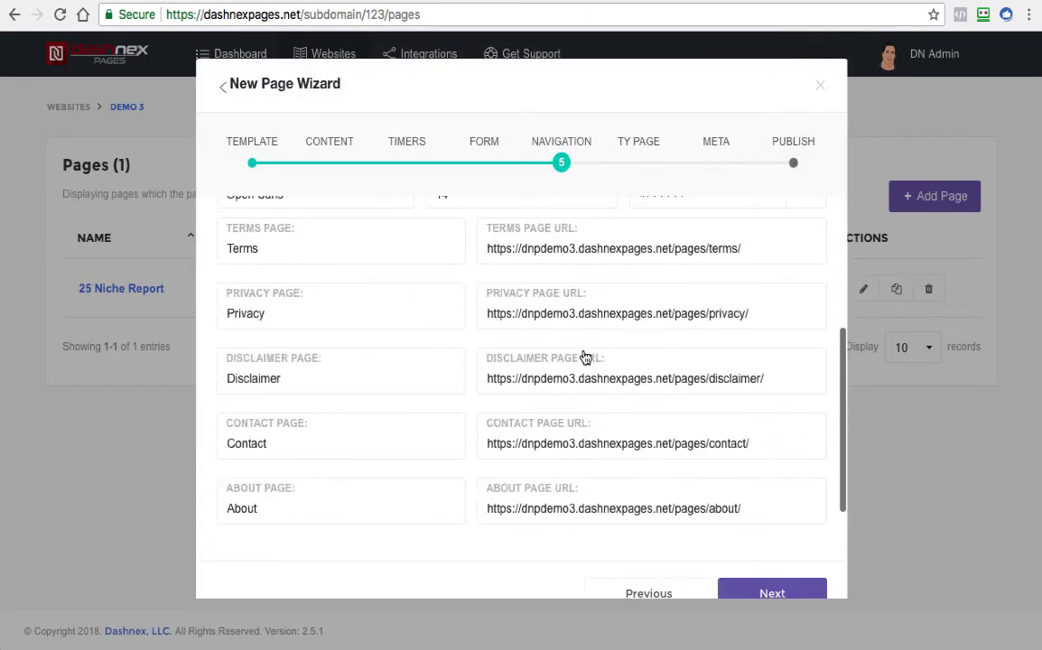
scroll(587, 361, down, 2)
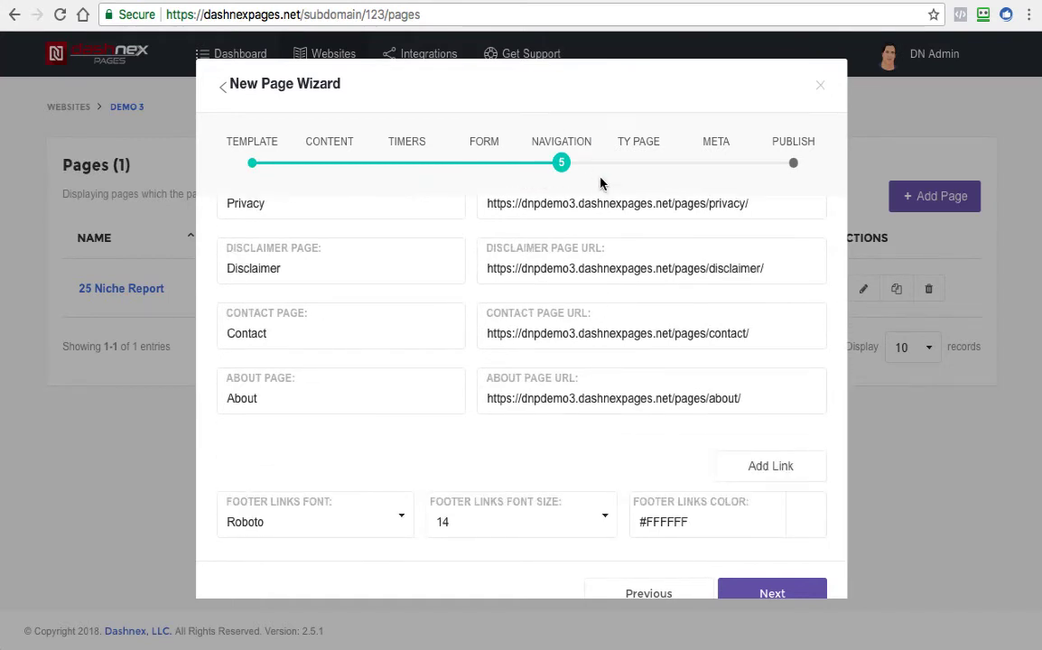
click(759, 590)
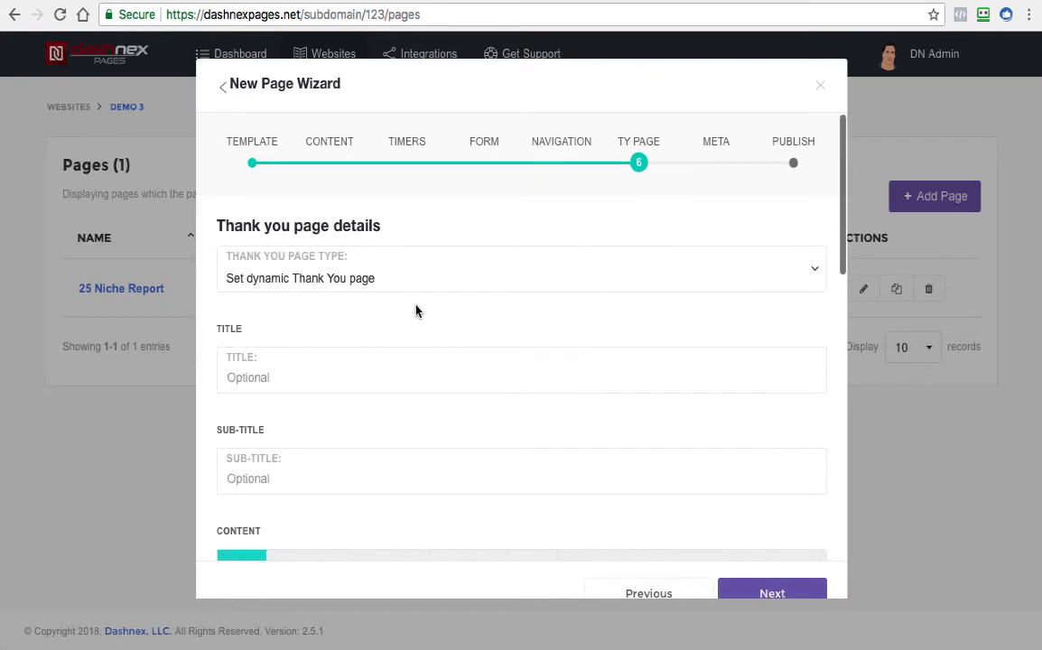
scroll(399, 335, down, 3)
scroll(399, 344, up, 3)
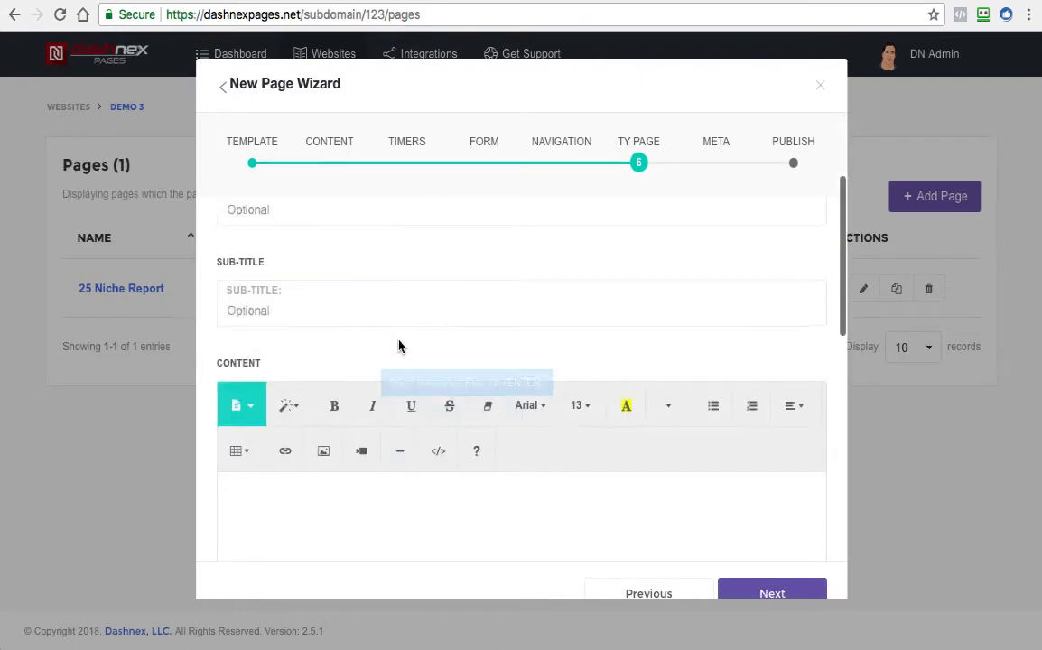
click(334, 290)
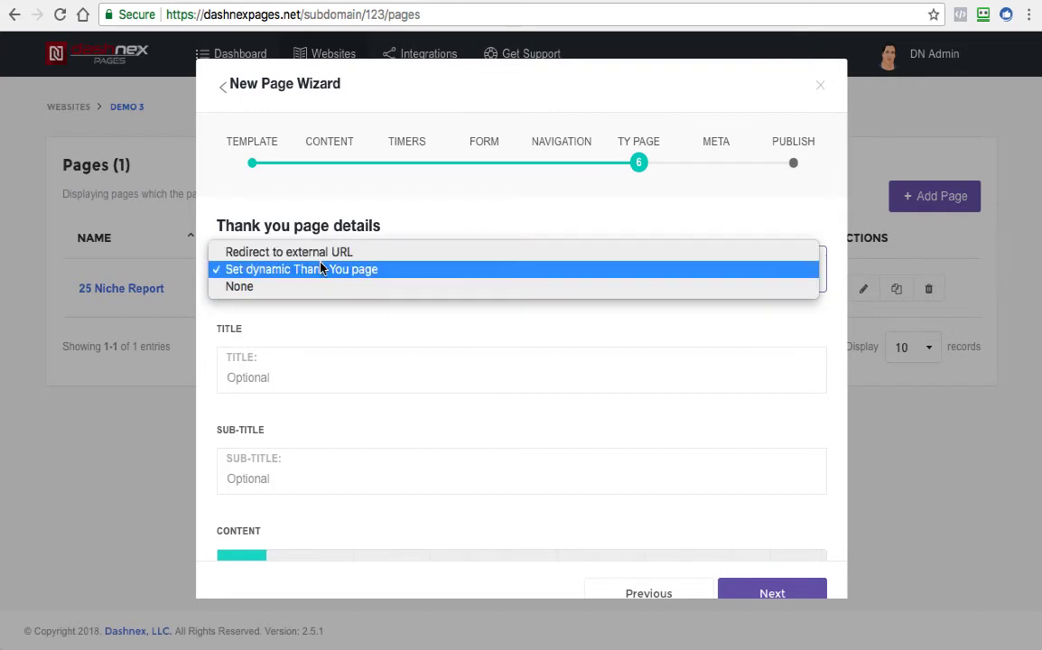
click(240, 286)
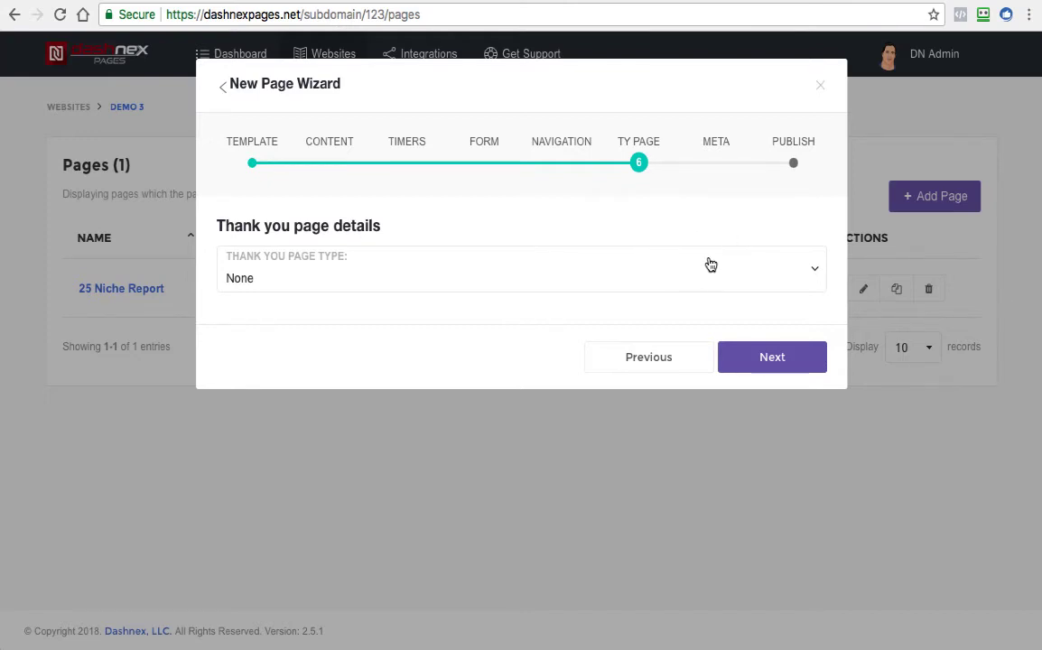
Go back to the content settings, review the call to action button options, and return to the thank you page settings
click(331, 149)
scroll(447, 302, down, 10)
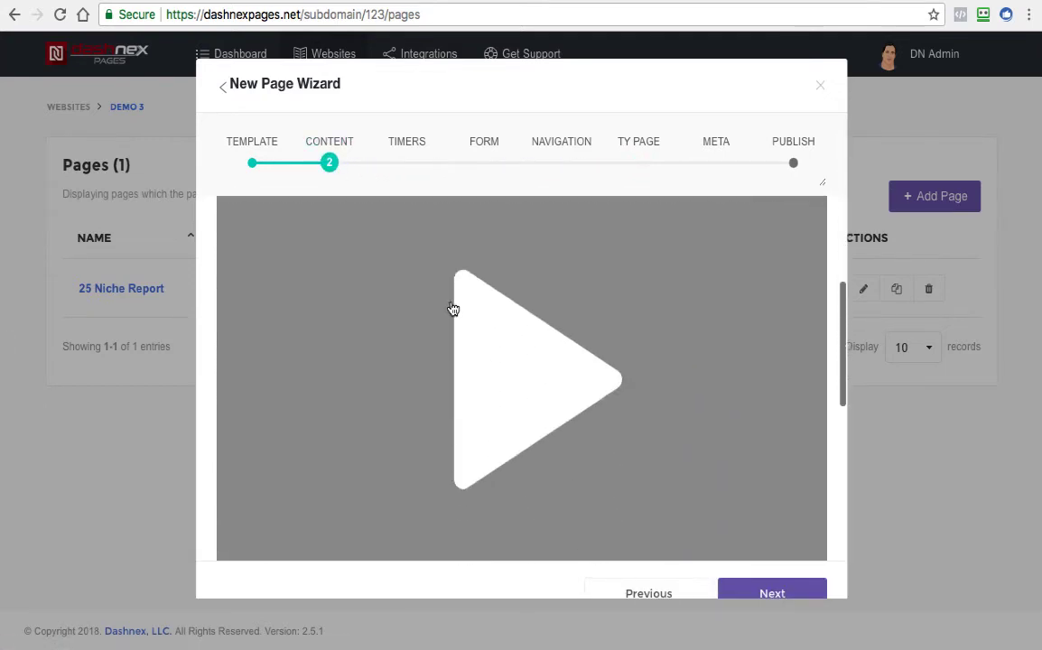
scroll(456, 363, down, 8)
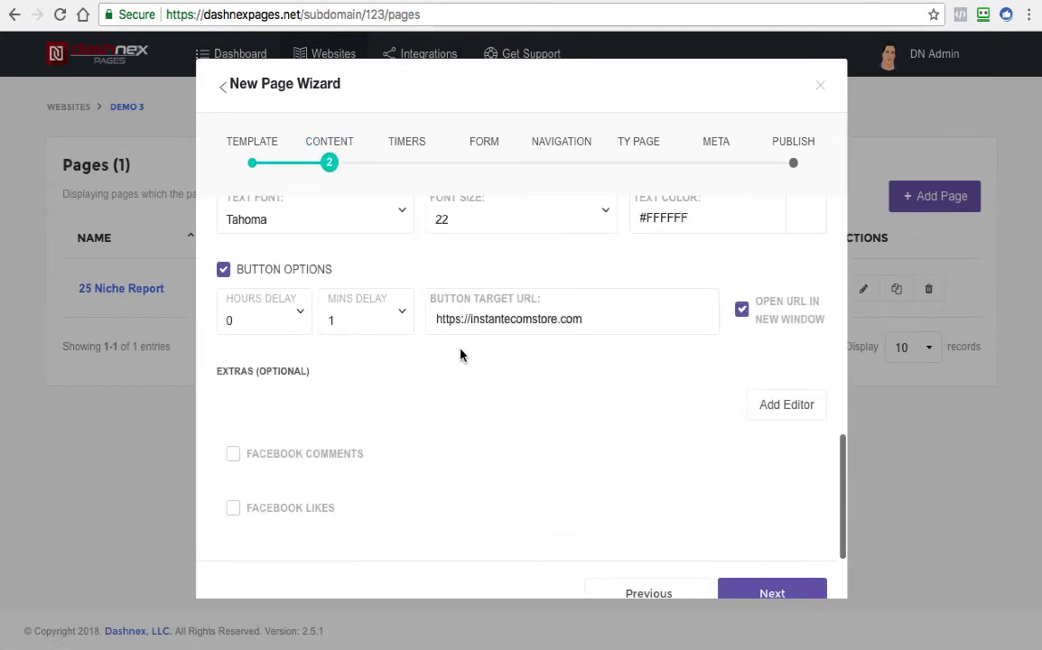
scroll(542, 298, up, 2)
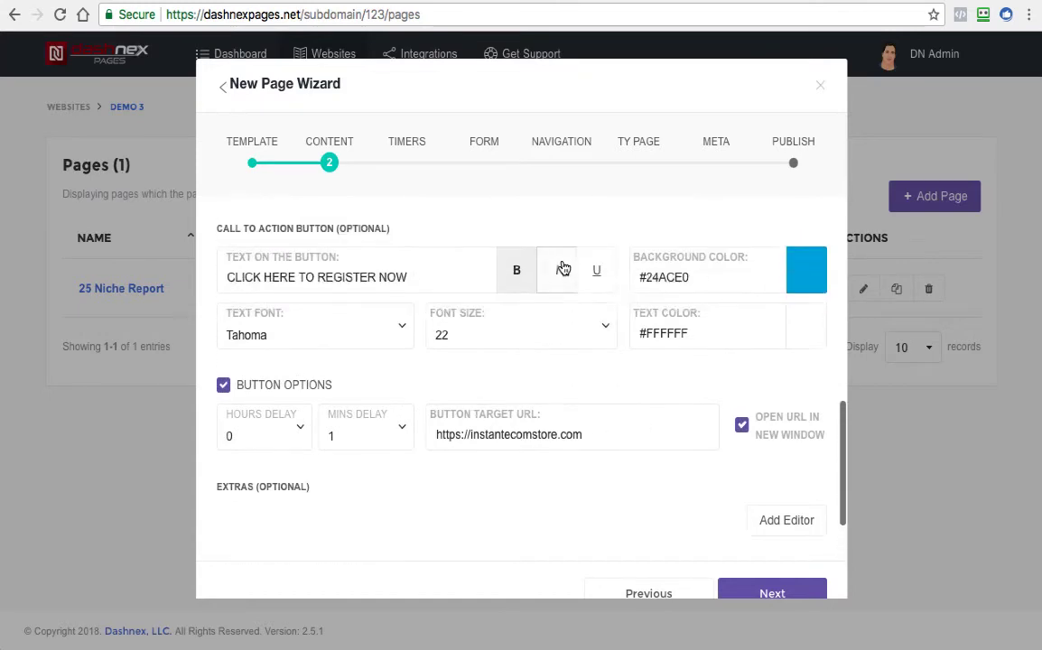
click(640, 151)
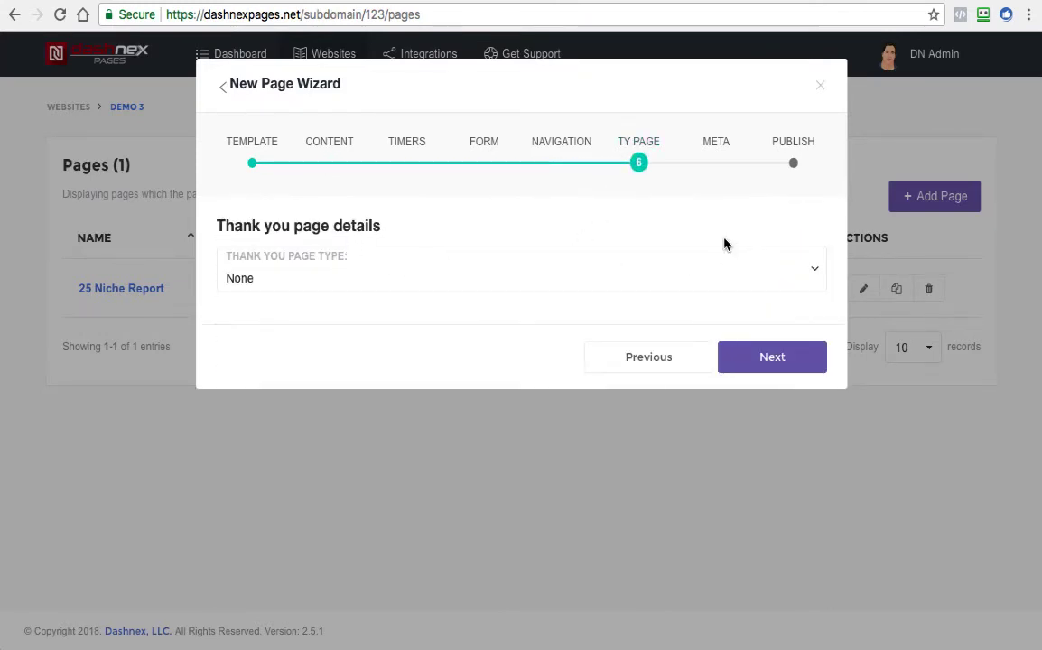
Proceed to the meta details and review the meta, OG, extra script, robots and Facebook App ID fields, leaving them as they are
click(754, 361)
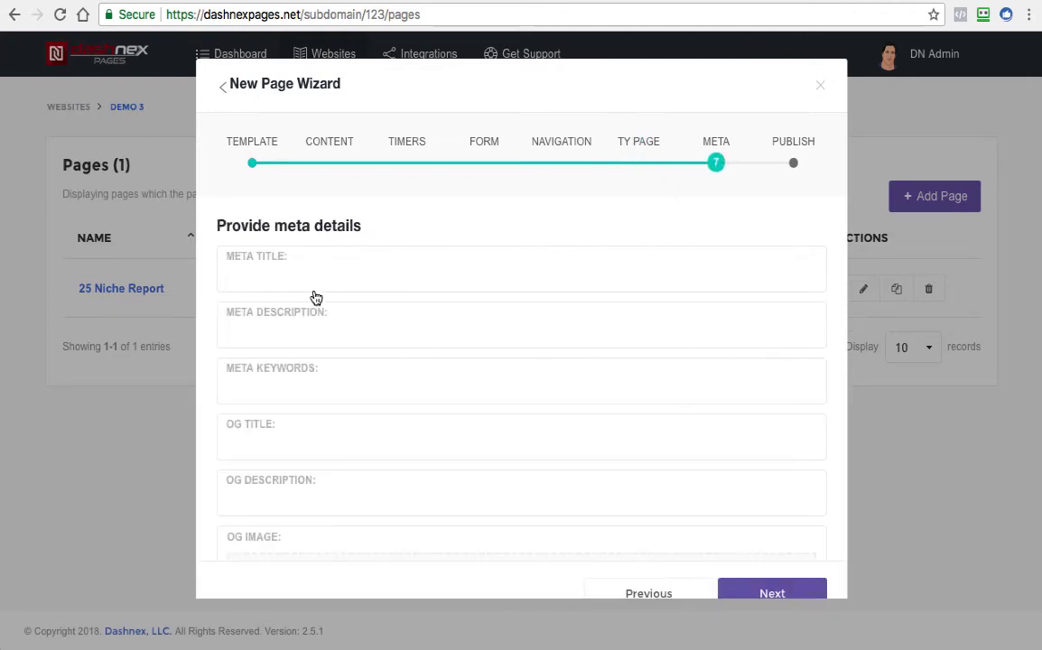
click(305, 284)
scroll(638, 286, down, 3)
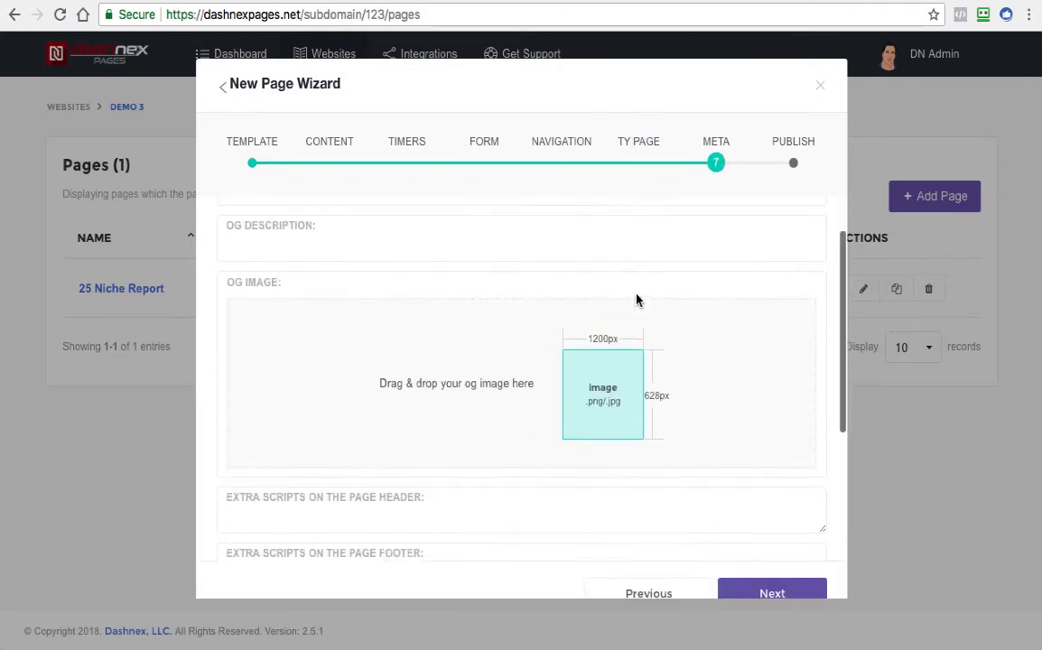
scroll(637, 300, down, 3)
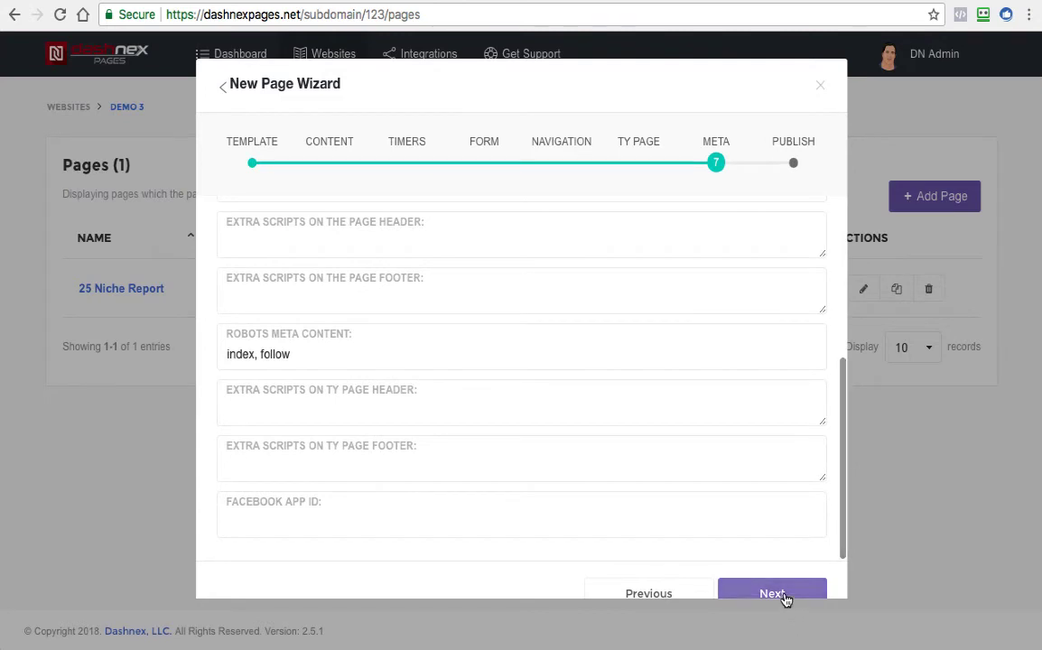
Proceed to publishing, set the page link to demo31, and save and publish the page
click(772, 593)
click(466, 258)
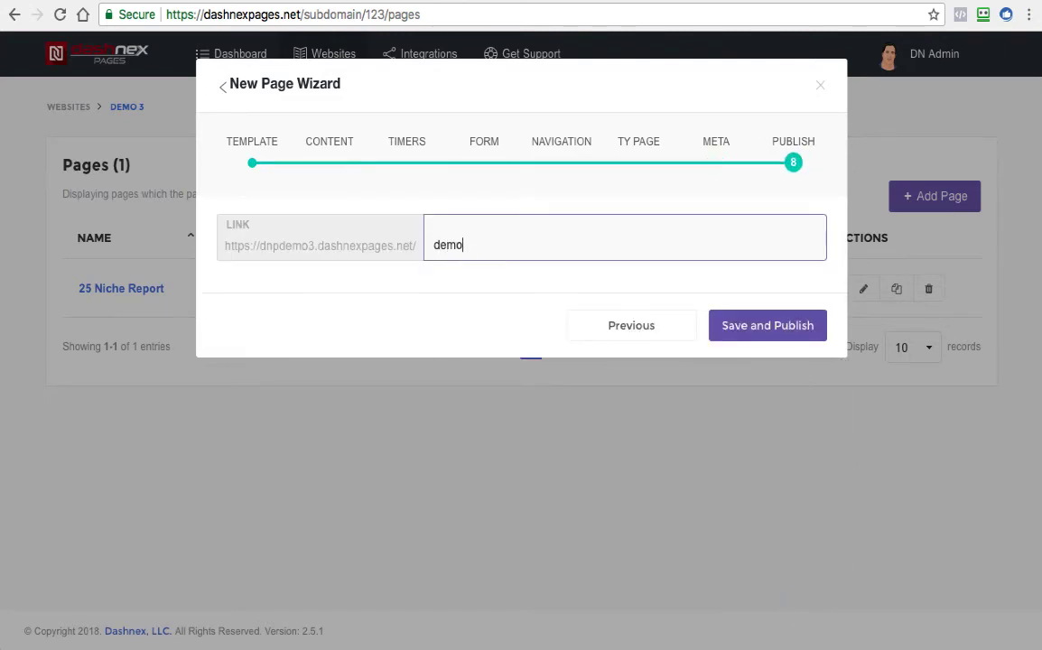
click(799, 331)
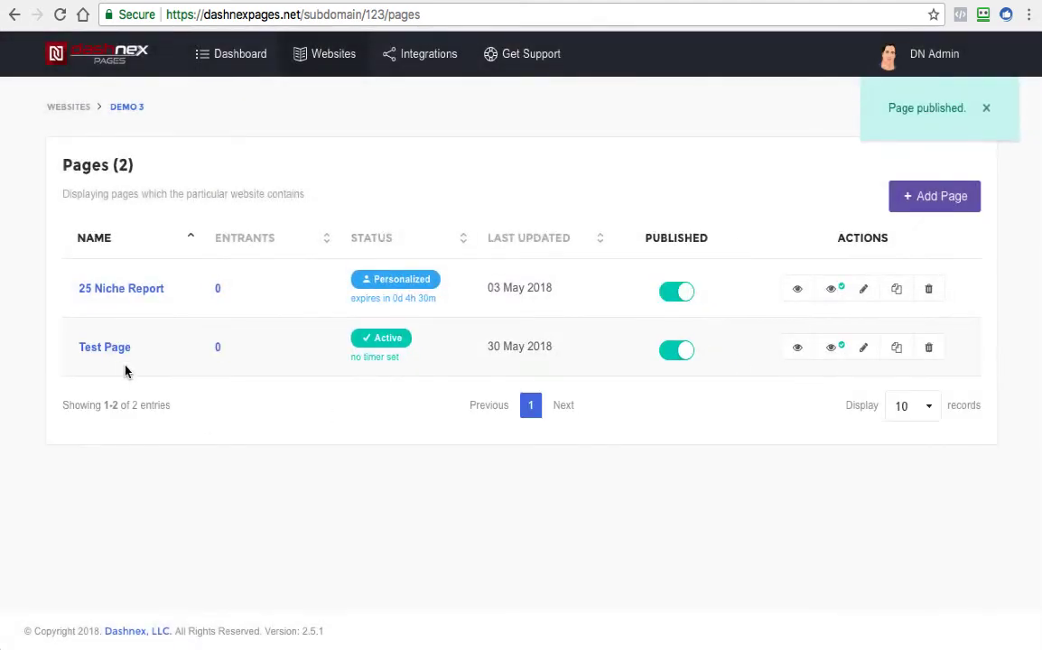
View the live Test Page, accept the cookie notice, and examine its header, video, footer and headline area
click(797, 349)
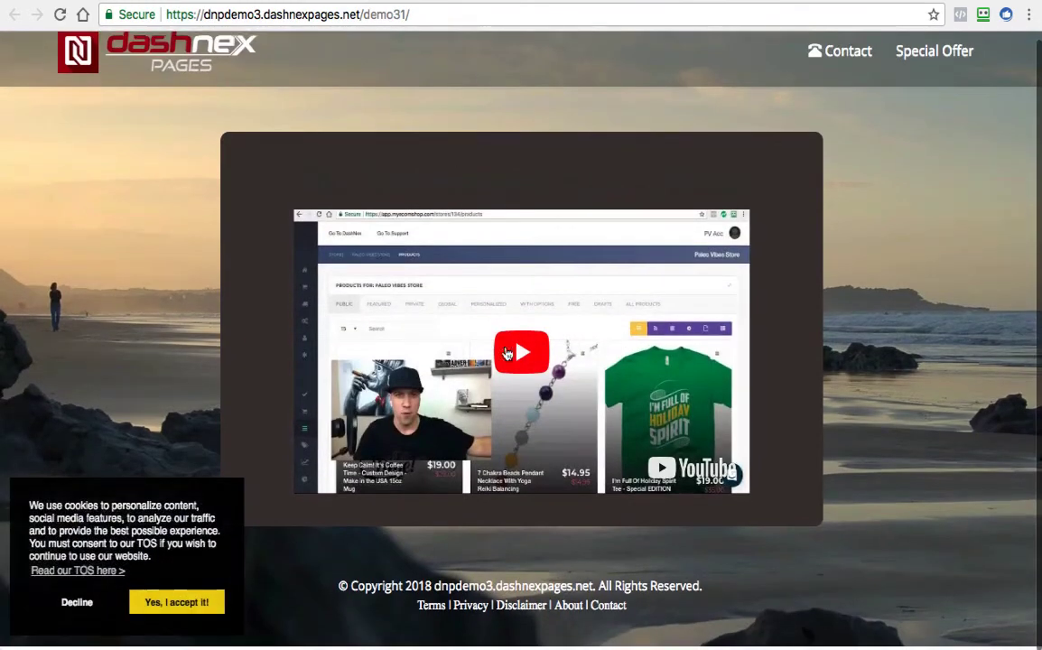
click(176, 617)
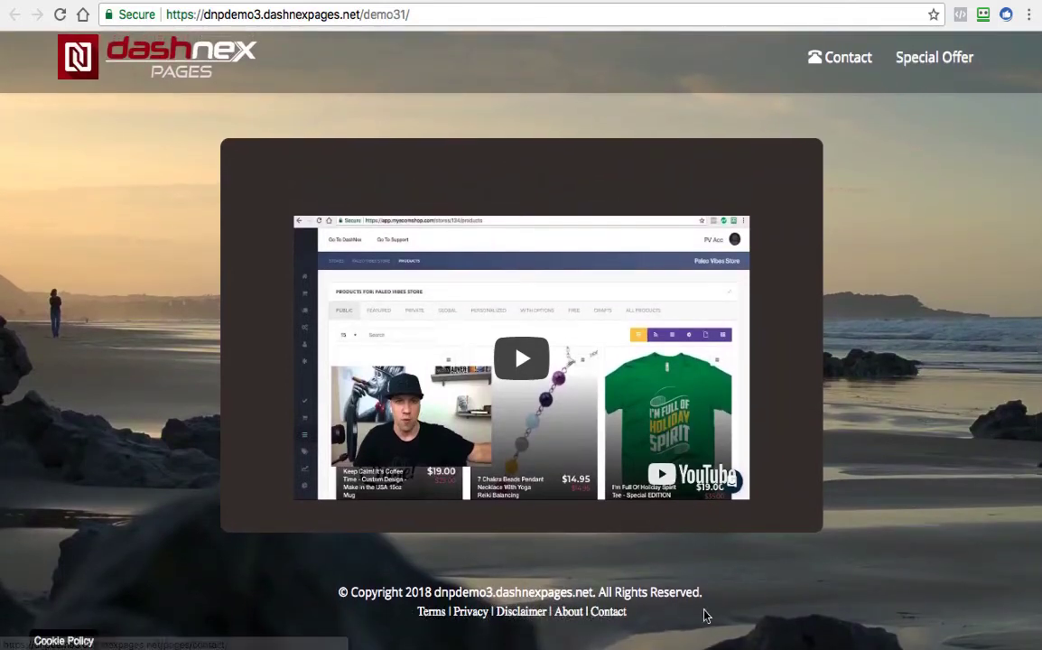
scroll(807, 341, up, 1)
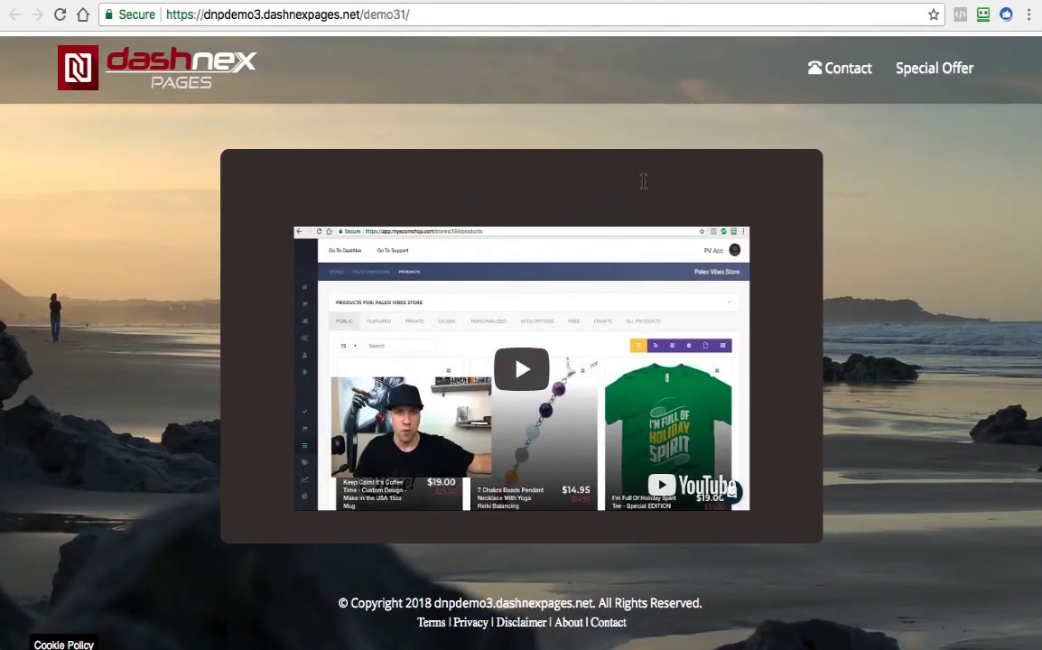
scroll(575, 402, down, 1)
scroll(576, 402, up, 1)
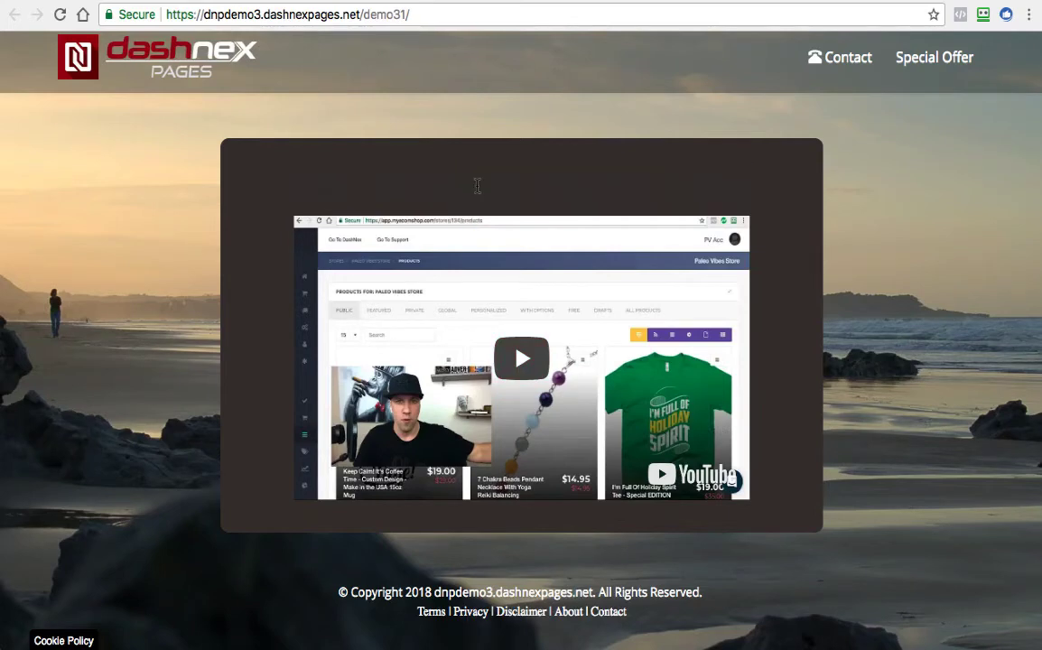
triple_click(477, 184)
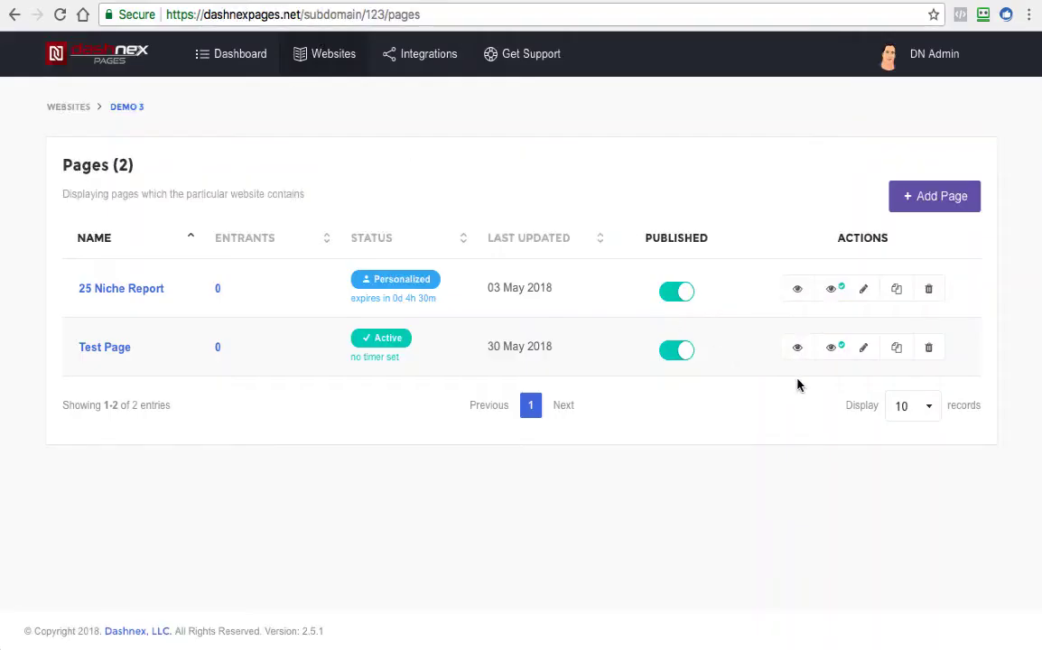
Edit Test Page to set the text background box color to #ffffff, and save the page
click(864, 348)
scroll(670, 389, down, 5)
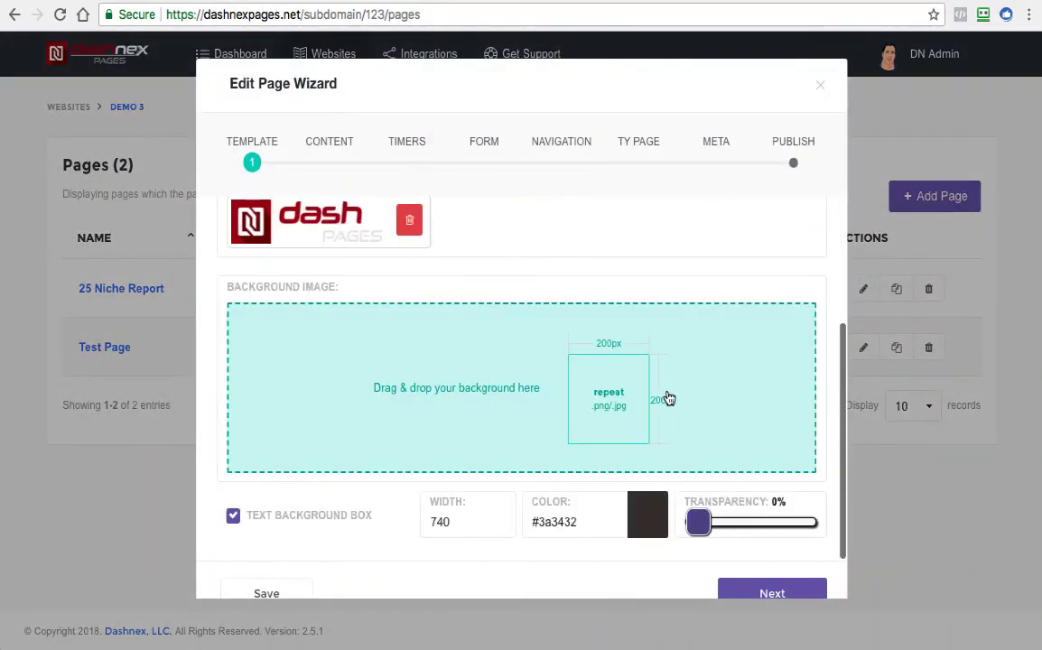
click(648, 531)
click(633, 546)
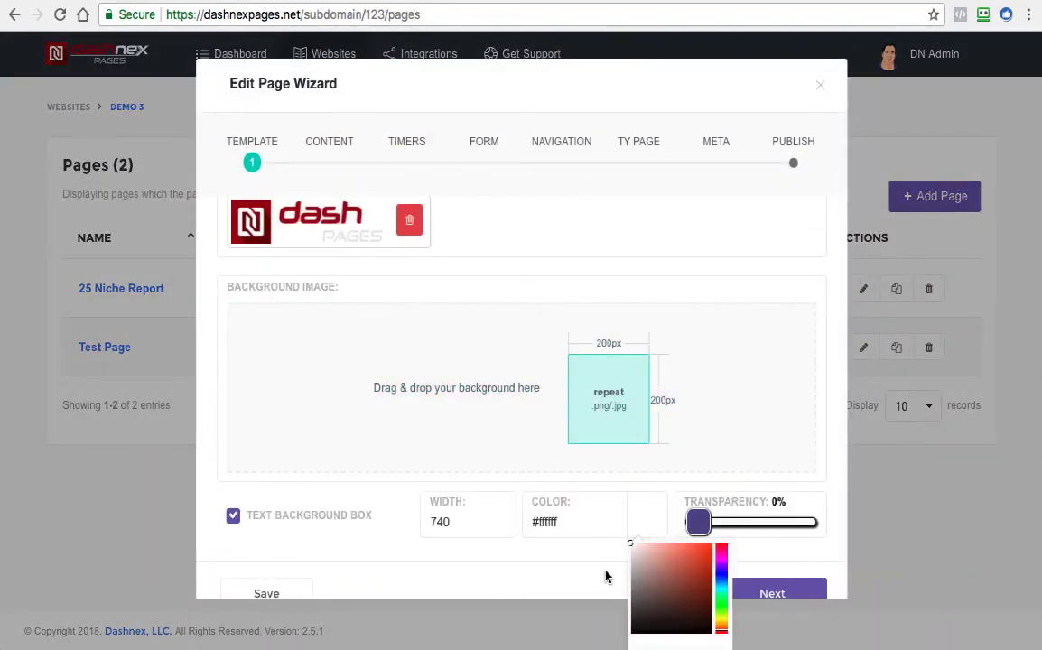
click(252, 594)
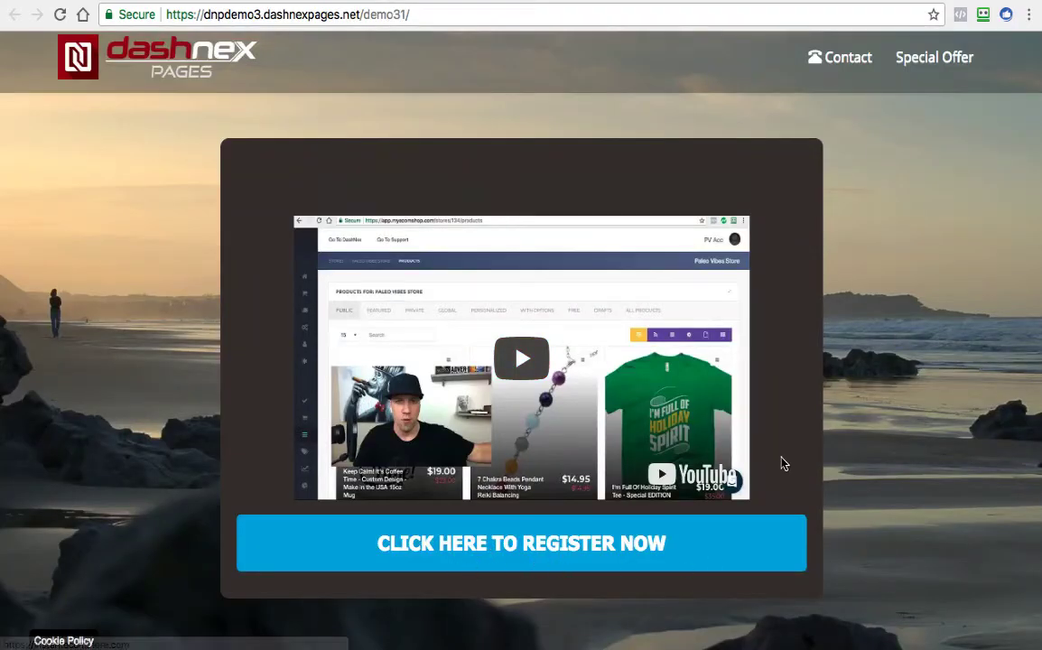
Test the call to action button's link on the live page, reload the page and inspect the headline and text box
click(493, 548)
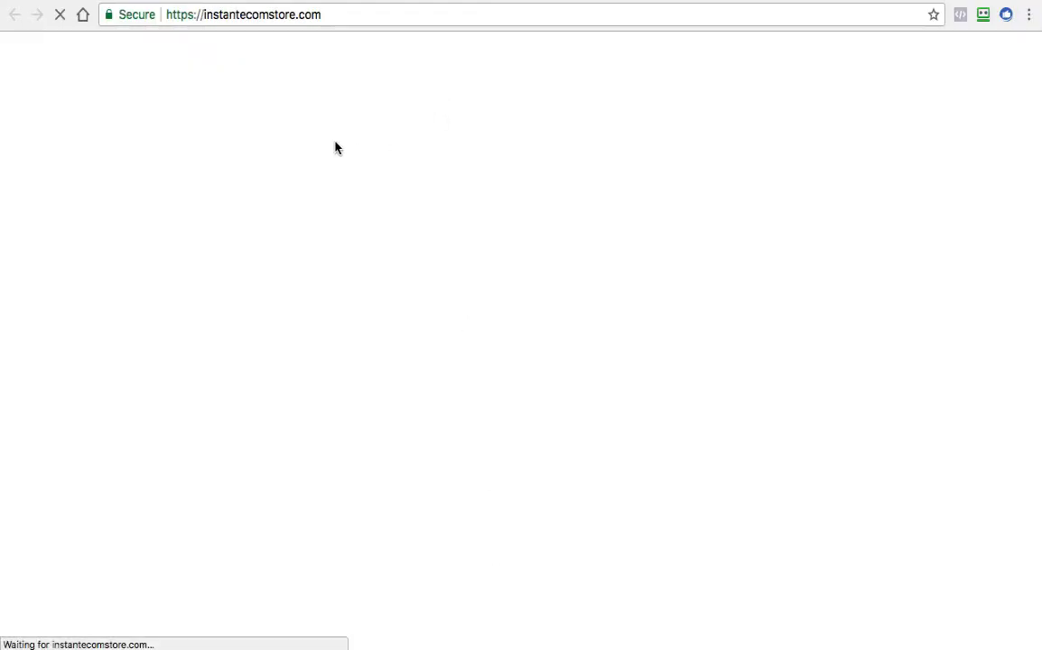
scroll(542, 310, down, 5)
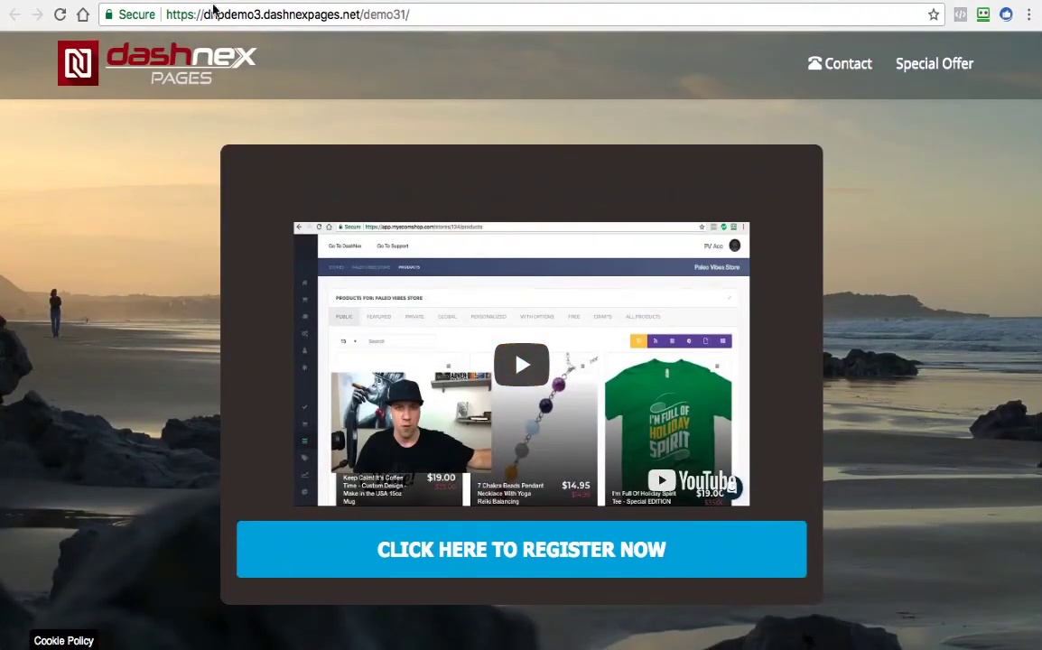
click(59, 15)
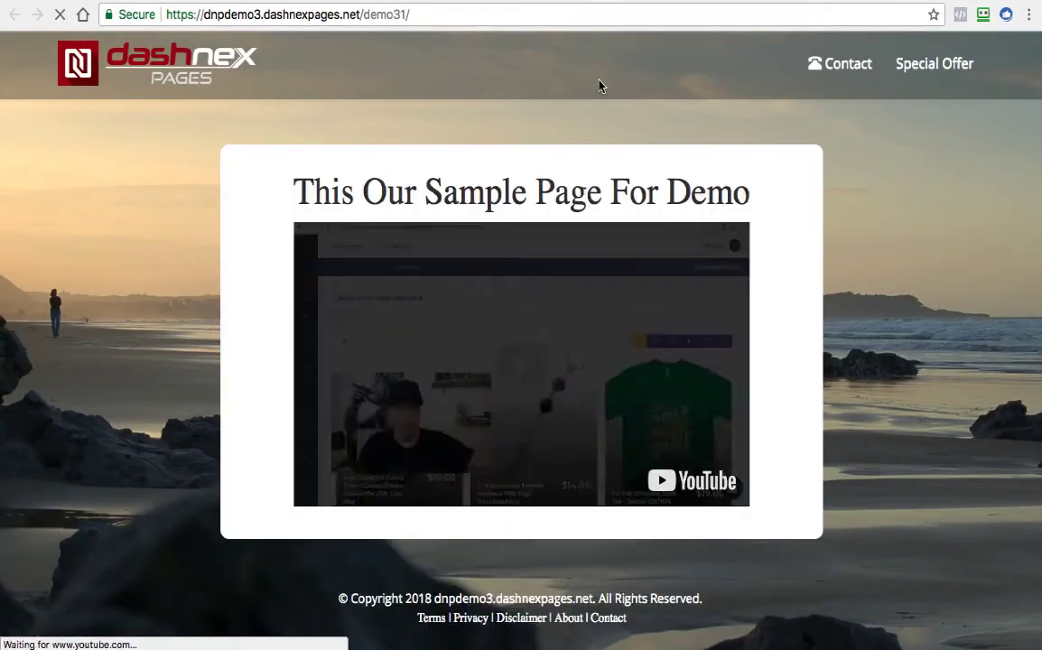
scroll(533, 451, down, 1)
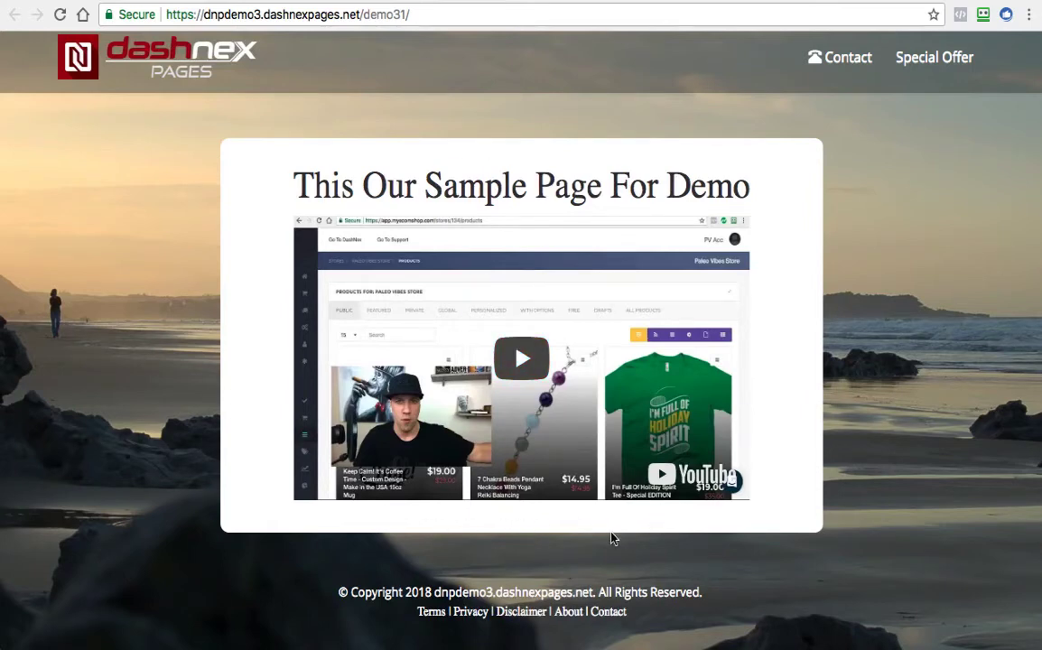
scroll(578, 434, up, 1)
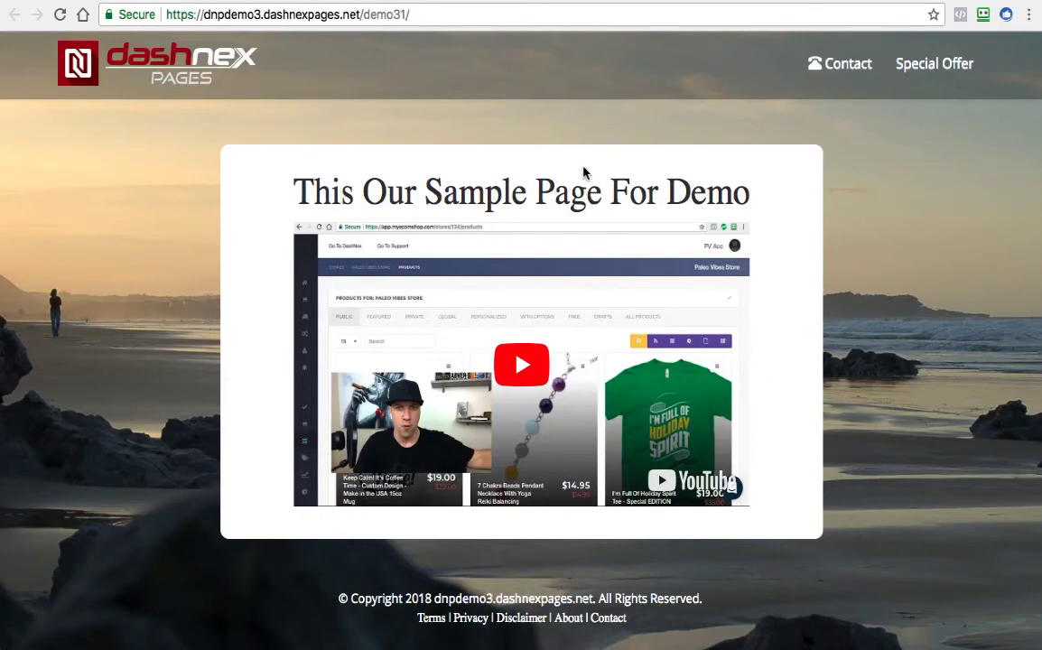
Edit Test Page's content to enable Facebook Comments and Facebook Likes without custom URLs, and save the page
click(216, 0)
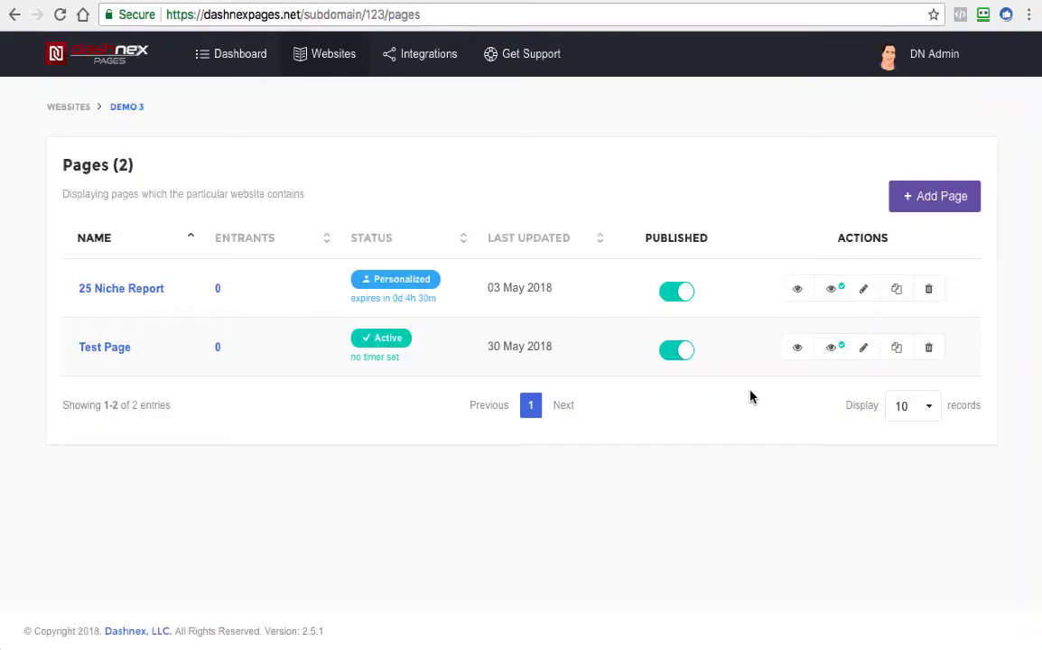
click(864, 349)
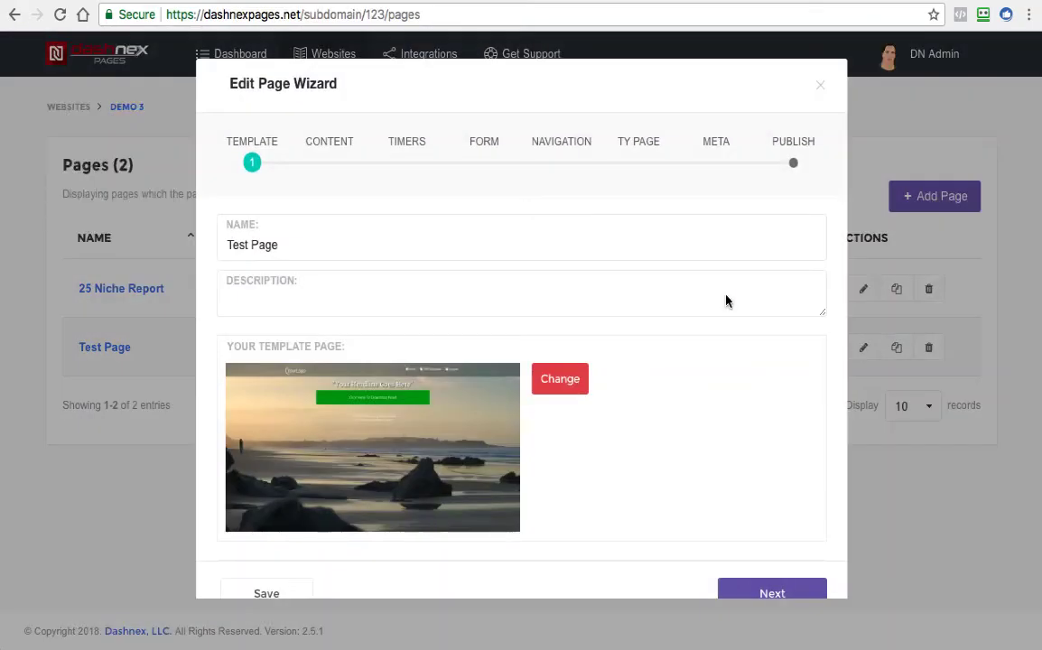
click(330, 142)
scroll(447, 298, down, 6)
scroll(454, 308, down, 4)
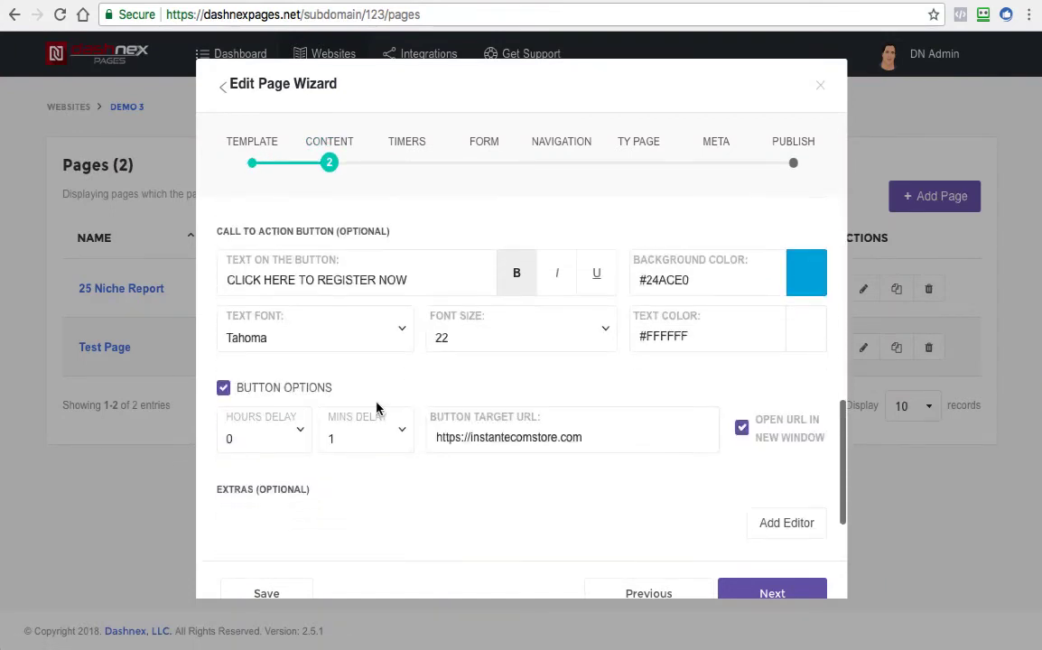
scroll(364, 441, down, 1)
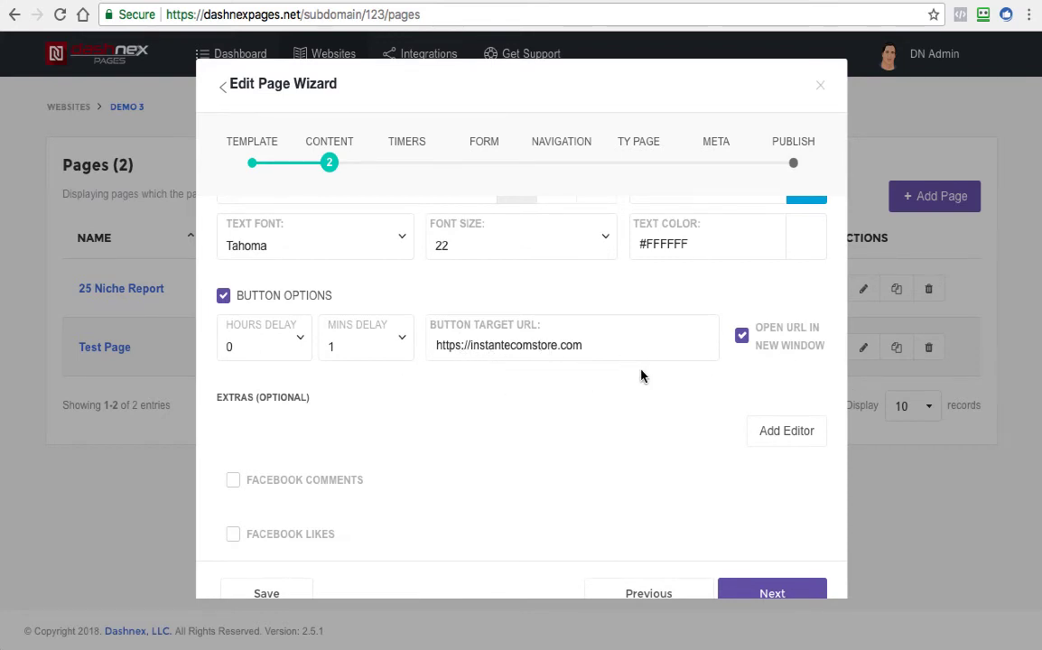
scroll(612, 397, up, 1)
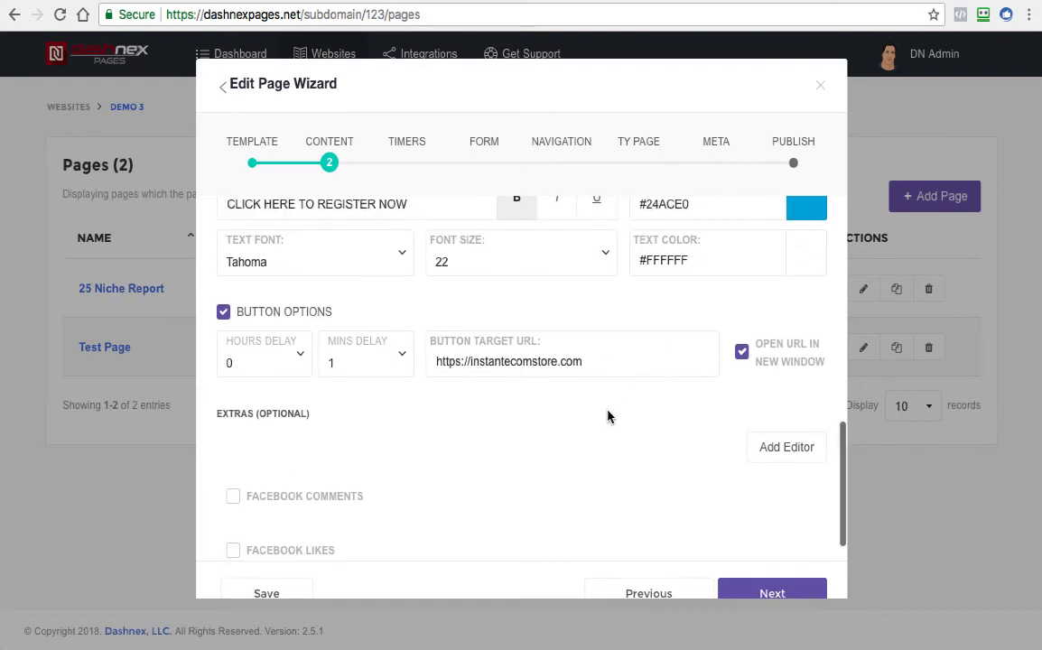
scroll(610, 417, down, 2)
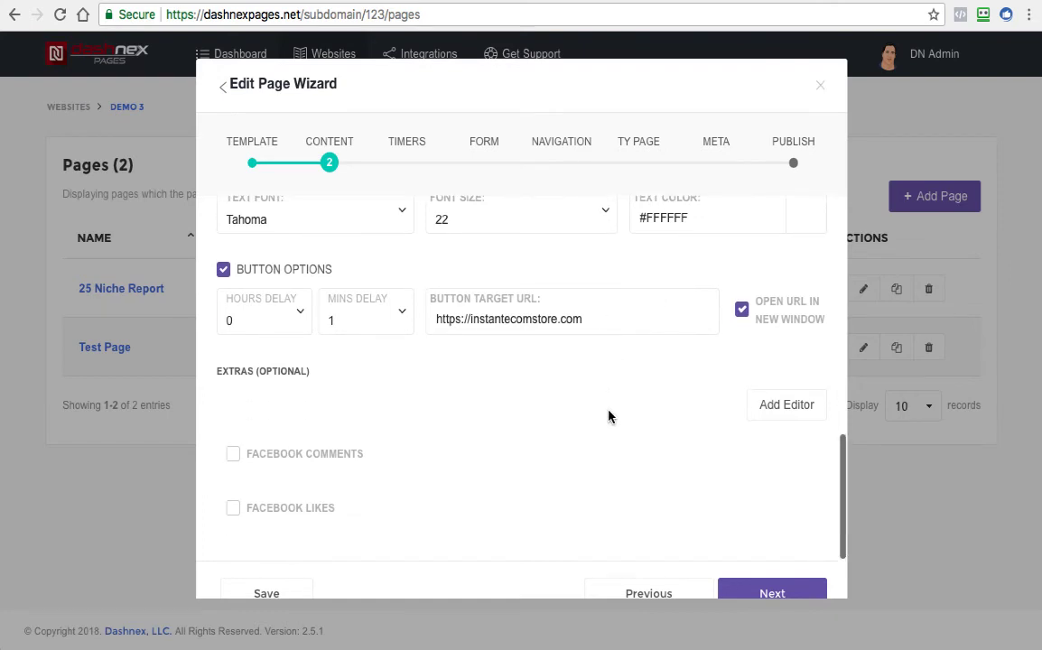
click(235, 447)
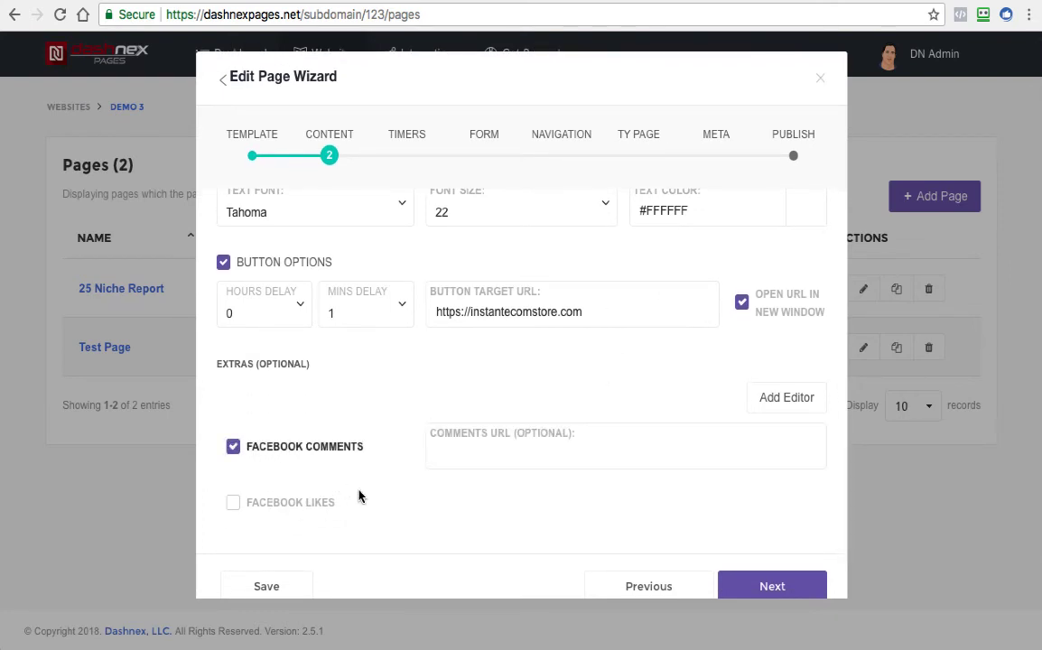
click(258, 502)
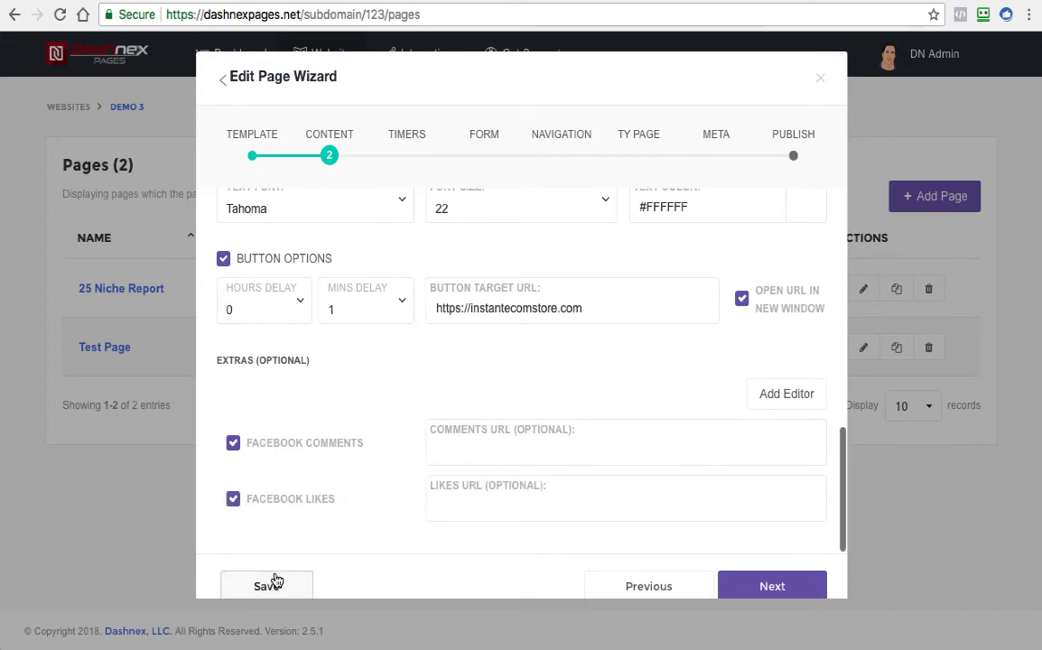
click(275, 582)
View the live Test Page and examine the Facebook like and comments sections below the video
click(797, 350)
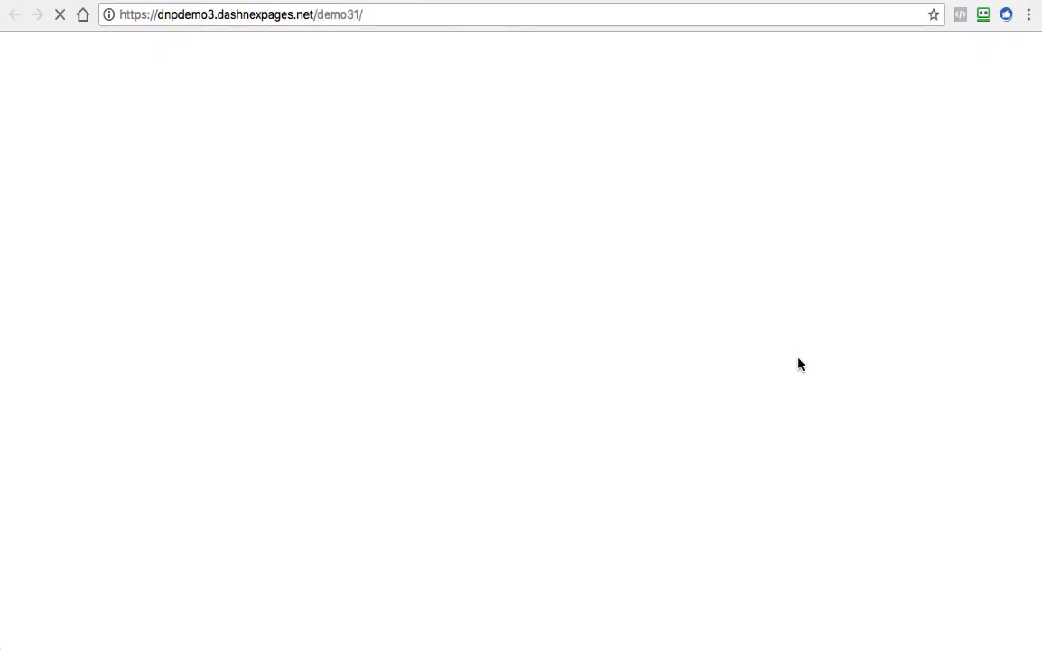
scroll(502, 288, down, 3)
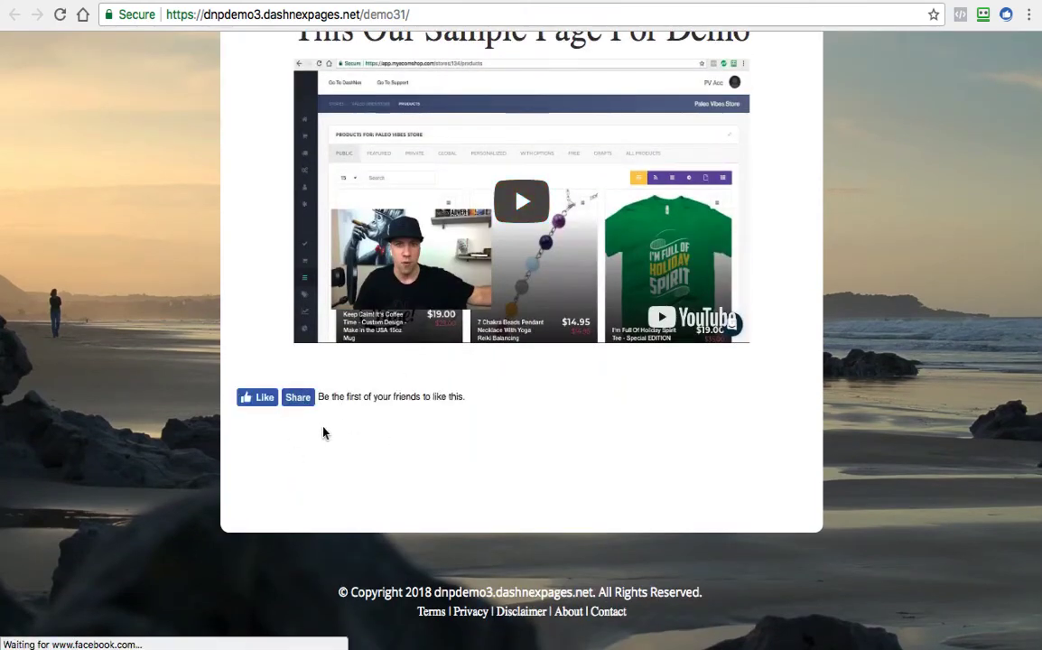
scroll(441, 421, up, 1)
scroll(440, 420, down, 2)
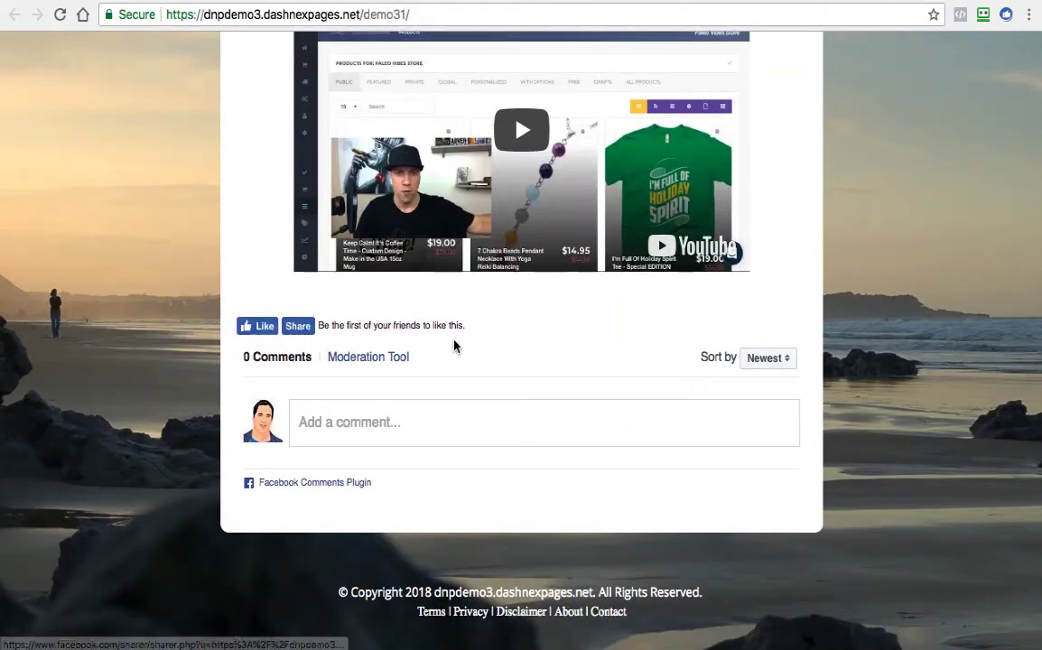
scroll(453, 344, up, 3)
scroll(437, 498, down, 1)
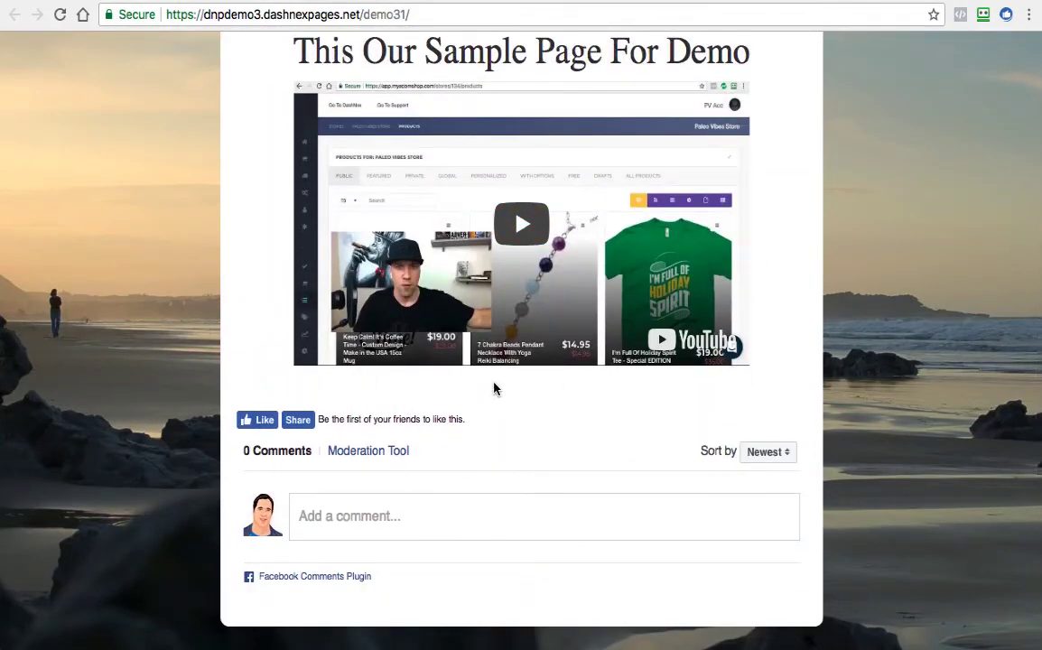
scroll(501, 380, up, 3)
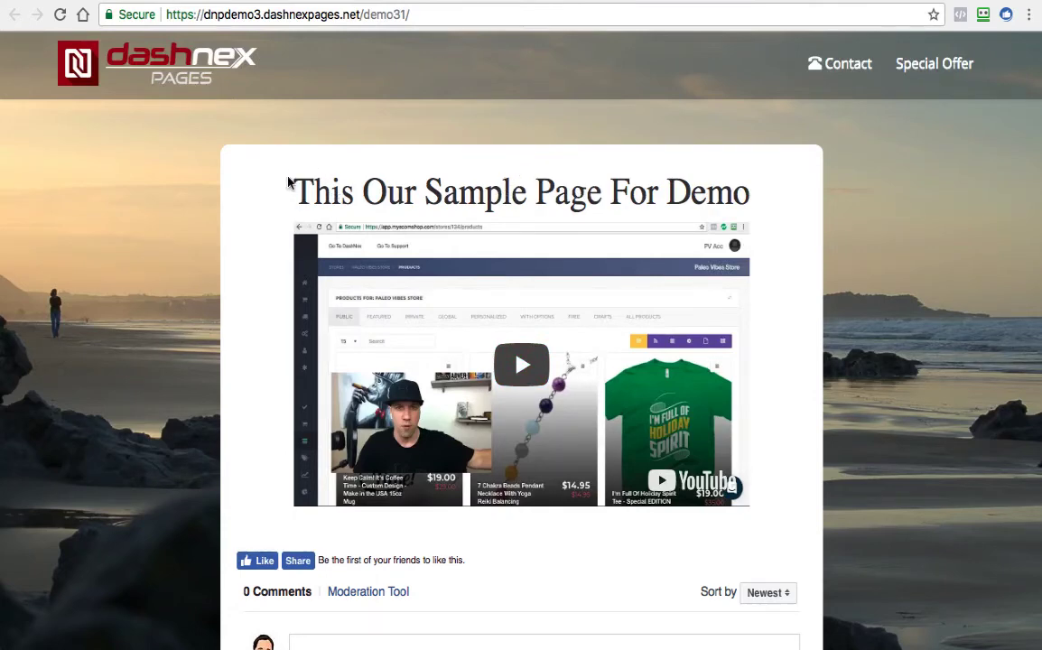
scroll(344, 191, down, 2)
scroll(348, 199, up, 3)
scroll(214, 33, down, 1)
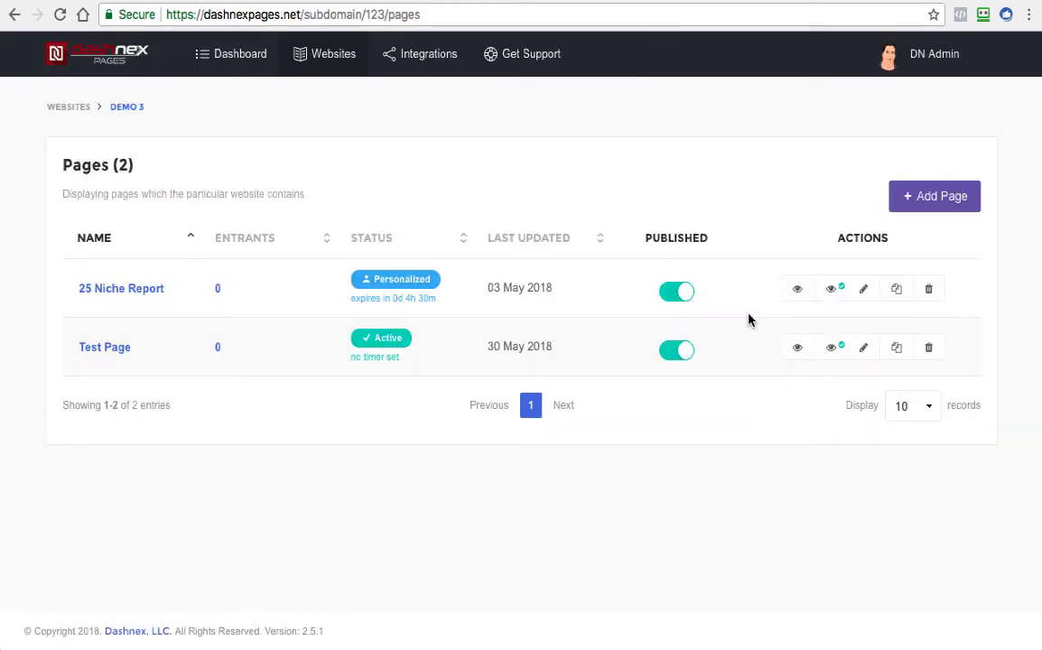
Open Test Page for editing and go to its content settings around the sub-title
click(865, 350)
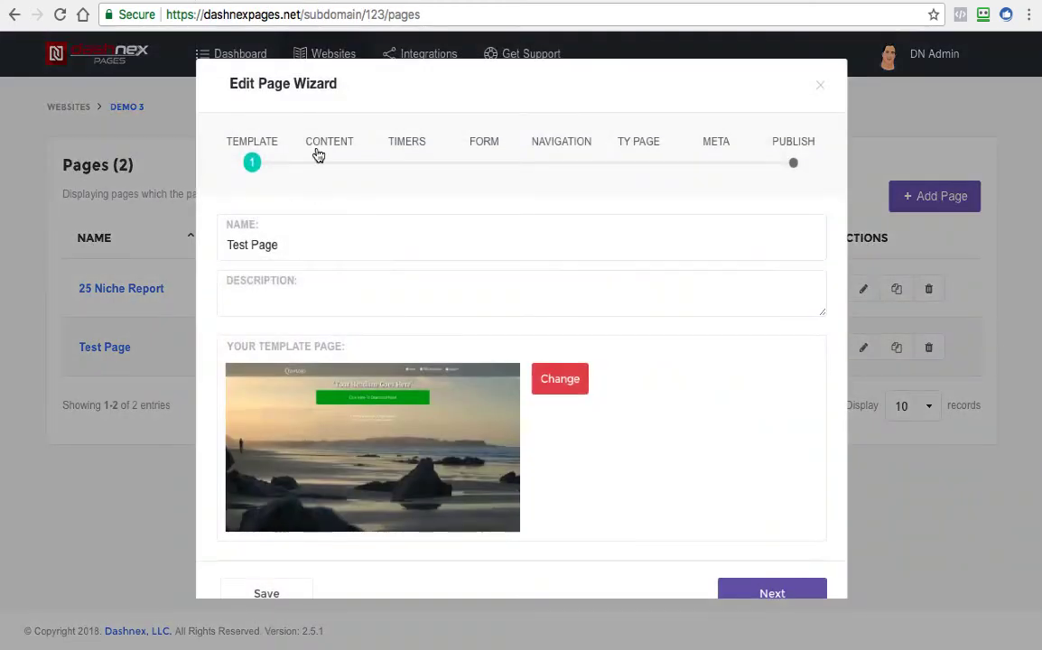
click(319, 156)
scroll(640, 359, down, 3)
scroll(744, 361, down, 2)
scroll(740, 347, up, 5)
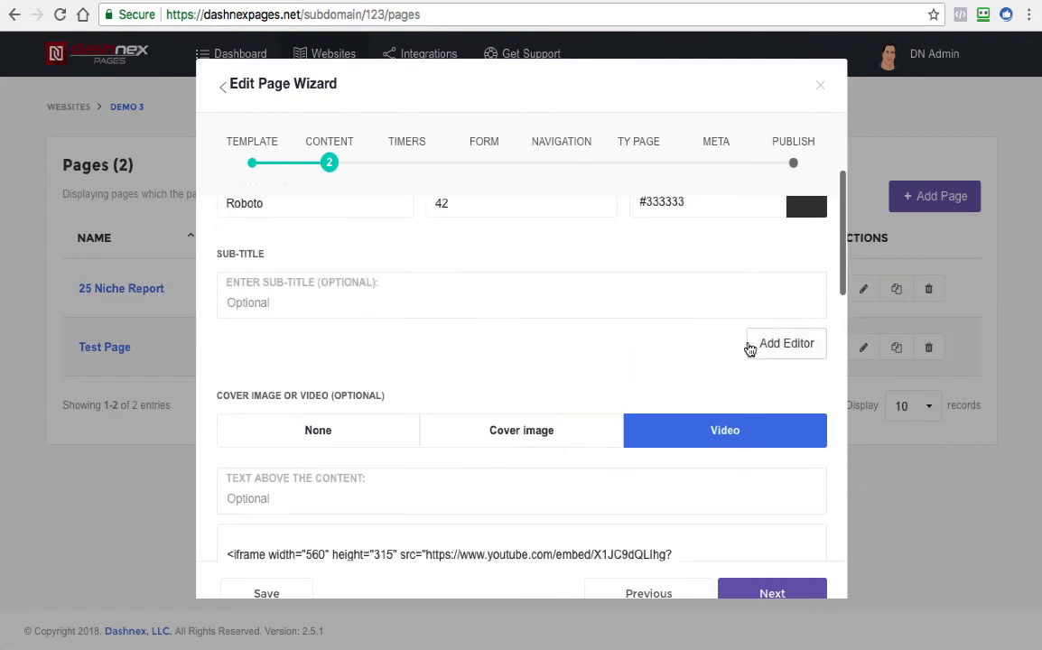
Try the content editor under the sub-title by adding it, toggling its code view and removing it
click(784, 428)
scroll(365, 360, down, 2)
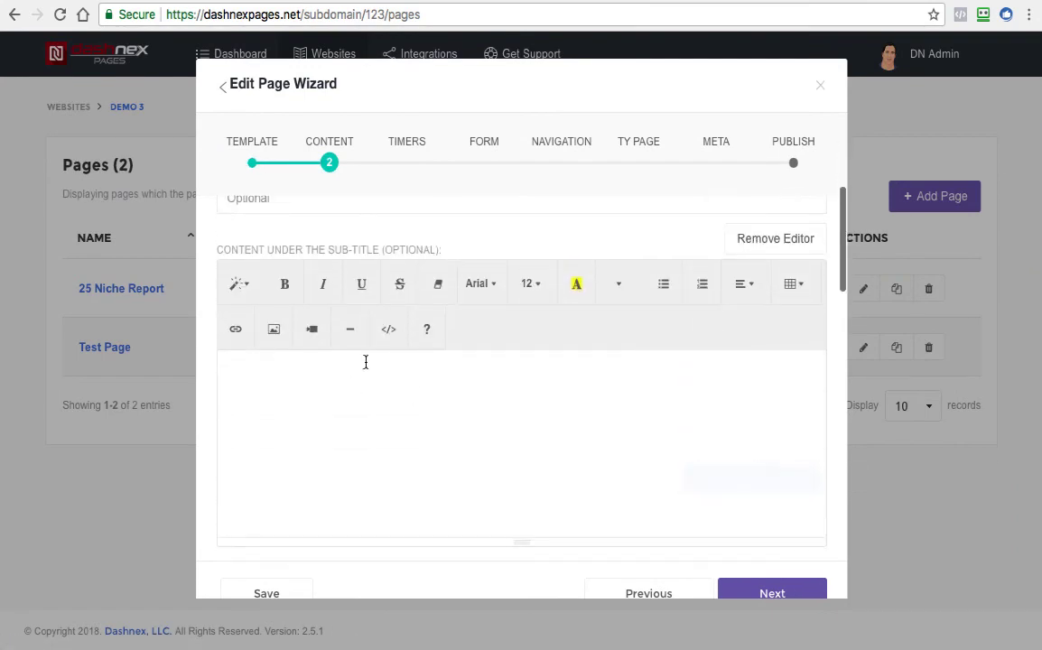
click(389, 328)
click(389, 328)
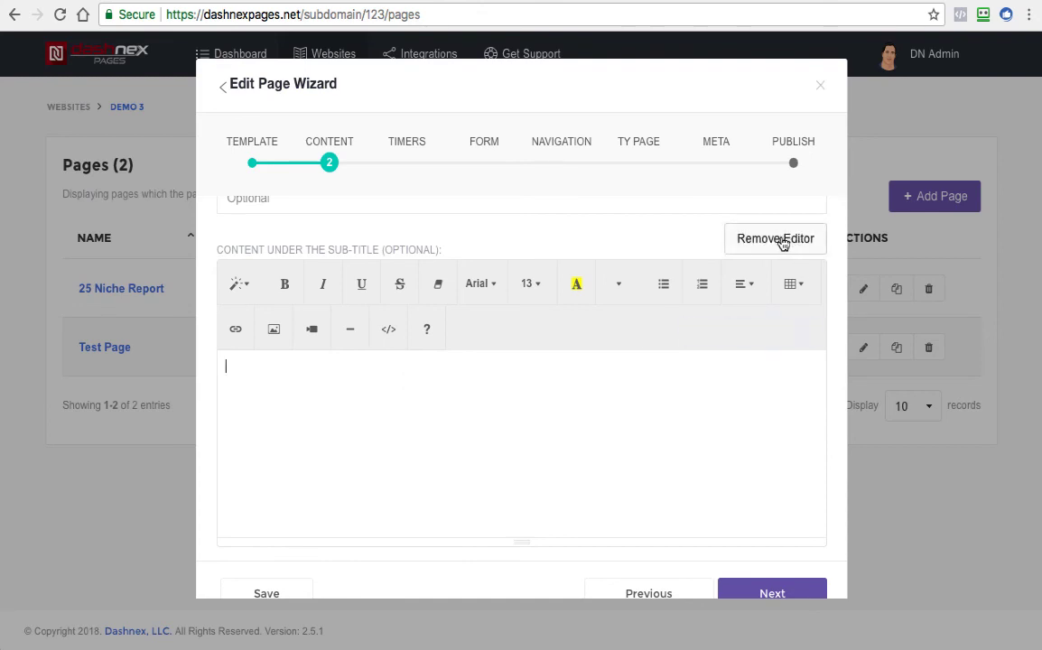
click(749, 238)
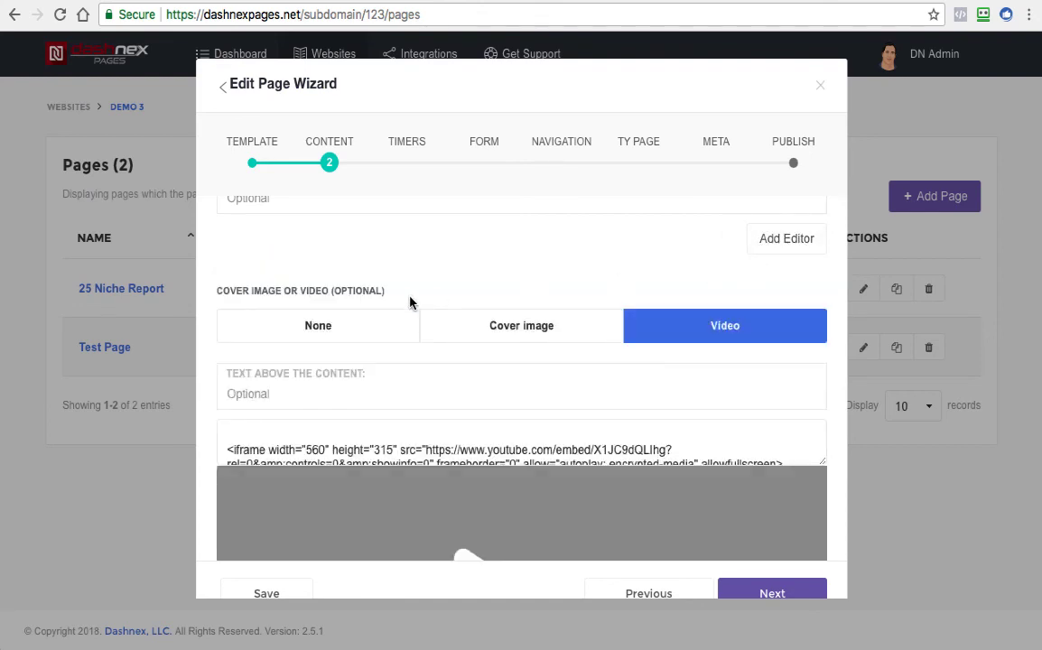
Review Test Page's content settings from the headline to the extras, including the editor available under the sub-title
scroll(461, 353, up, 4)
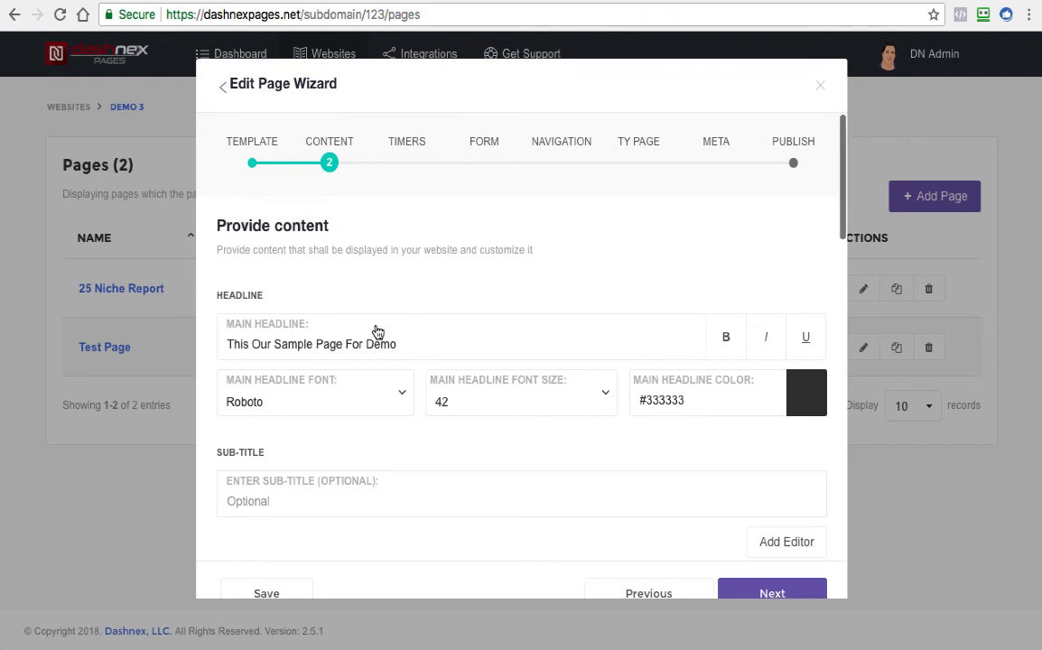
scroll(344, 318, down, 1)
scroll(354, 312, up, 1)
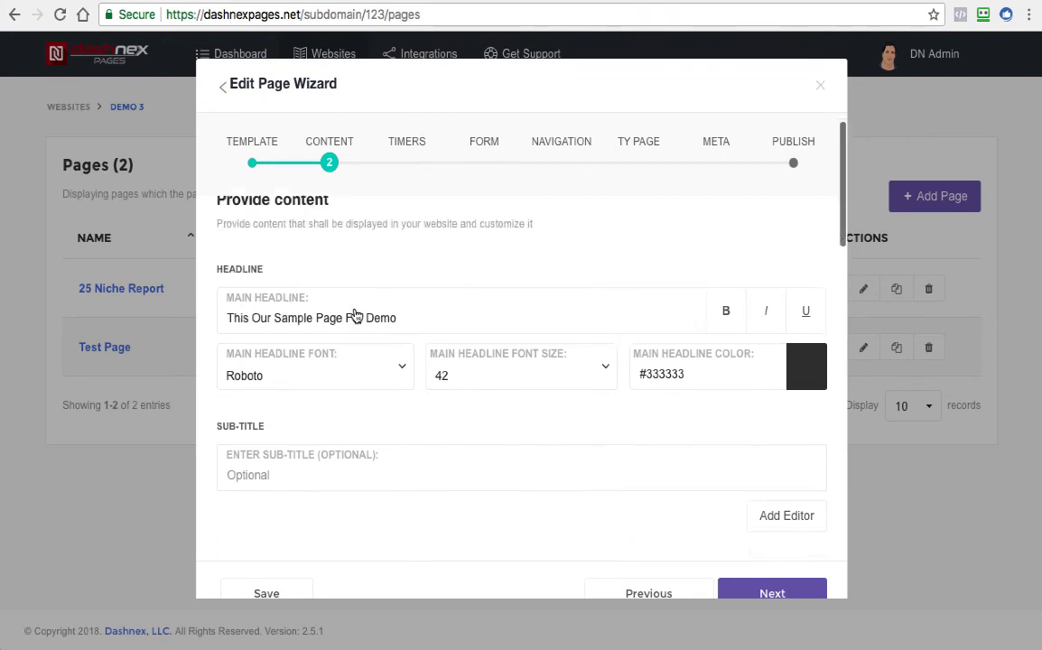
scroll(389, 320, down, 3)
click(785, 302)
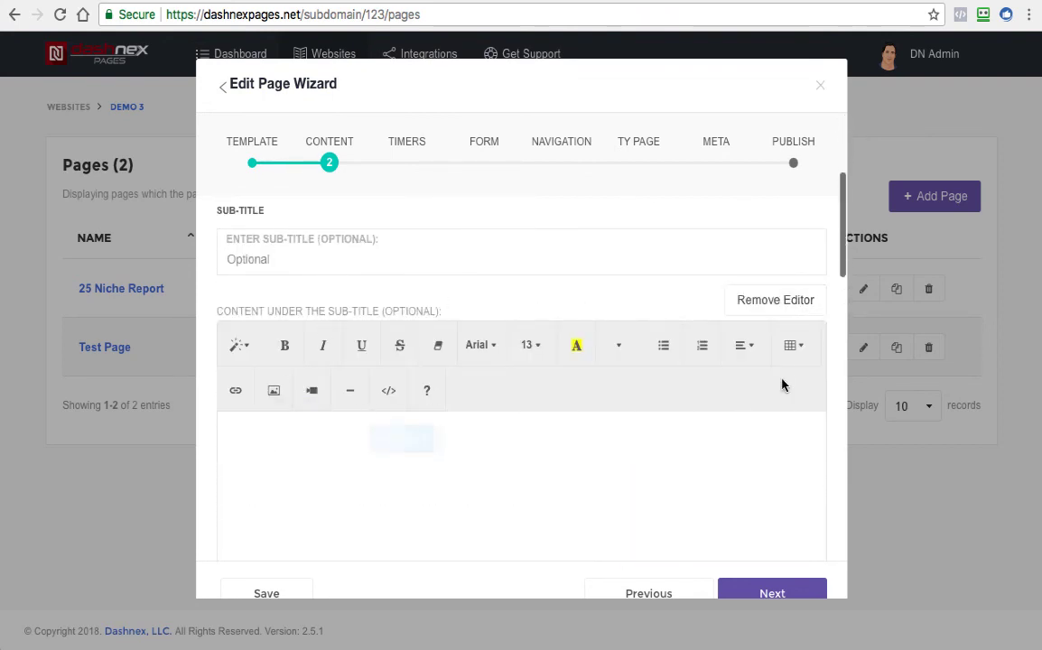
scroll(645, 350, down, 10)
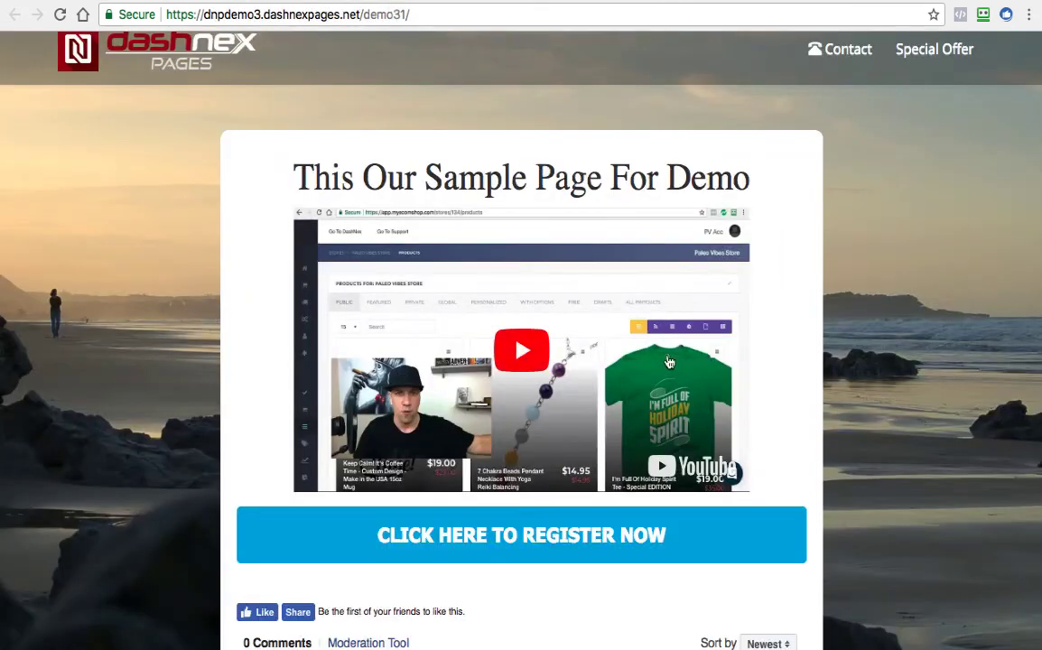
scroll(775, 428, down, 3)
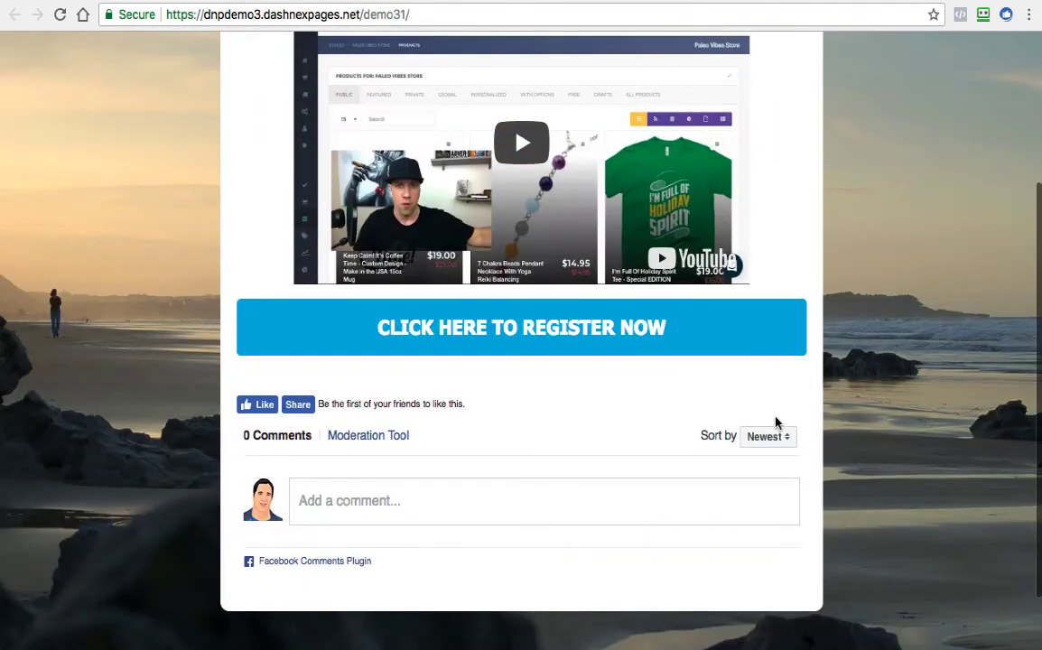
Switch to the live Test Page and look over its headline, video, call to action button and Facebook section
scroll(757, 439, up, 2)
scroll(784, 495, up, 1)
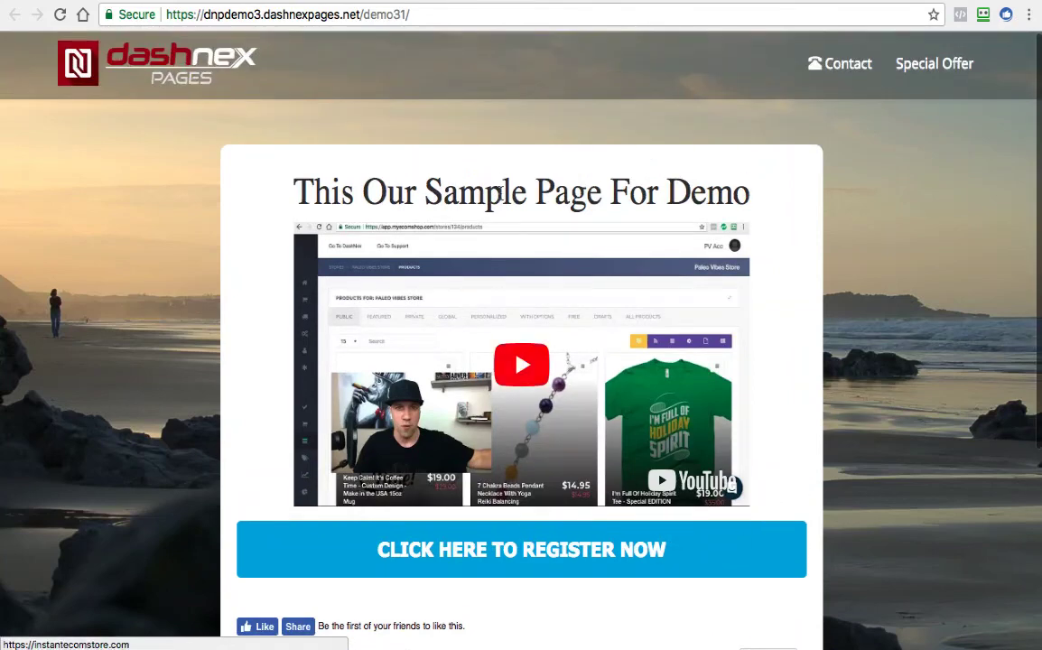
scroll(502, 233, down, 3)
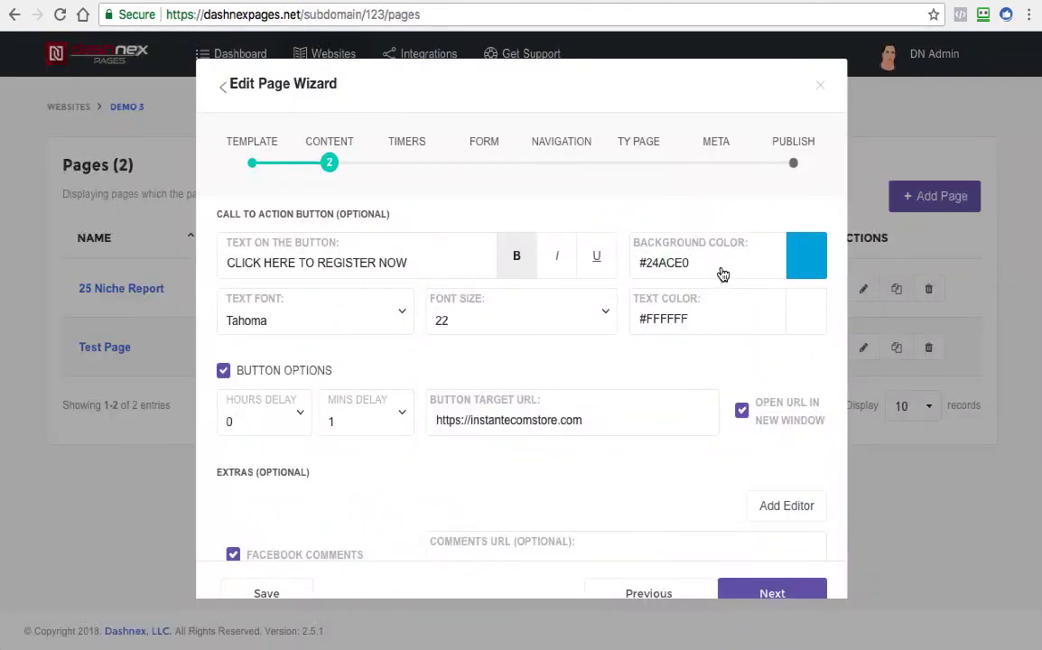
Give Test Page a personalized countdown timer and choose a different timer style
click(417, 155)
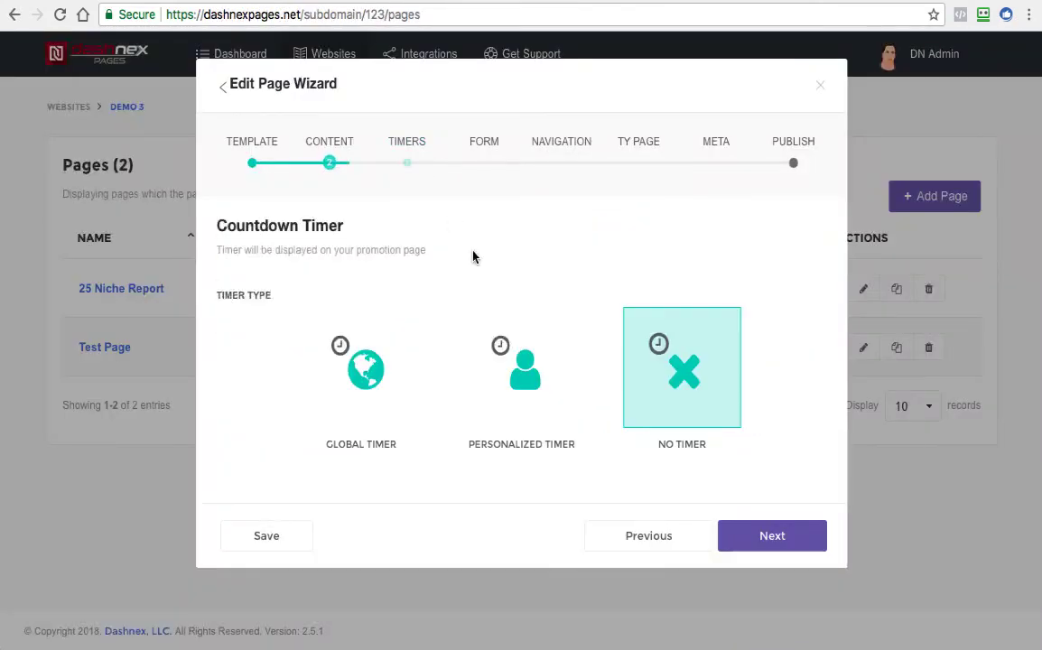
click(533, 341)
scroll(536, 340, down, 4)
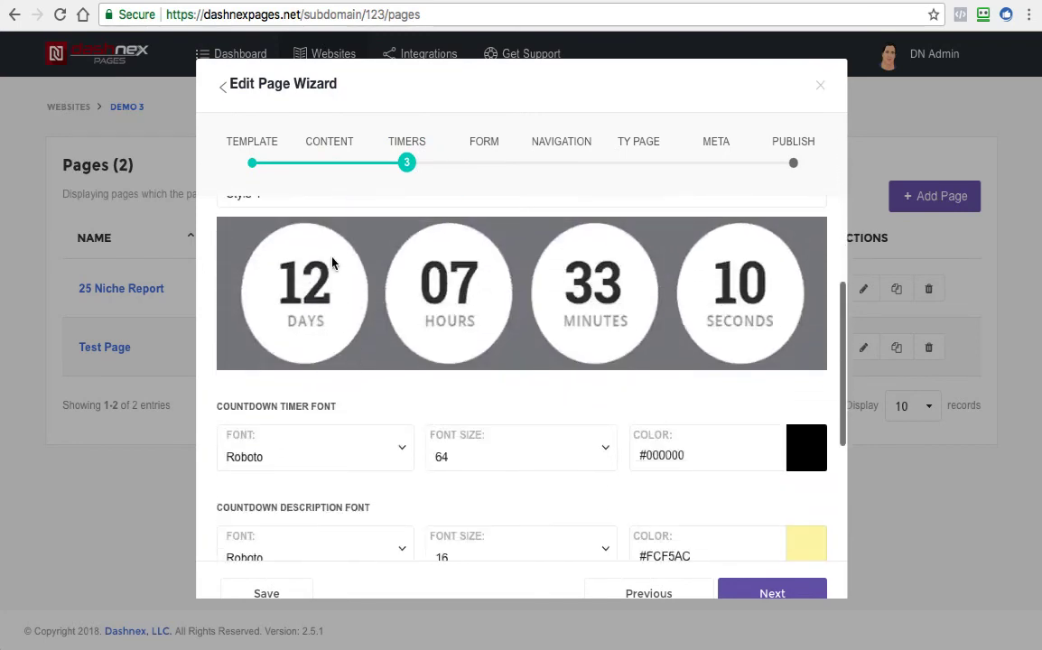
click(292, 187)
click(308, 274)
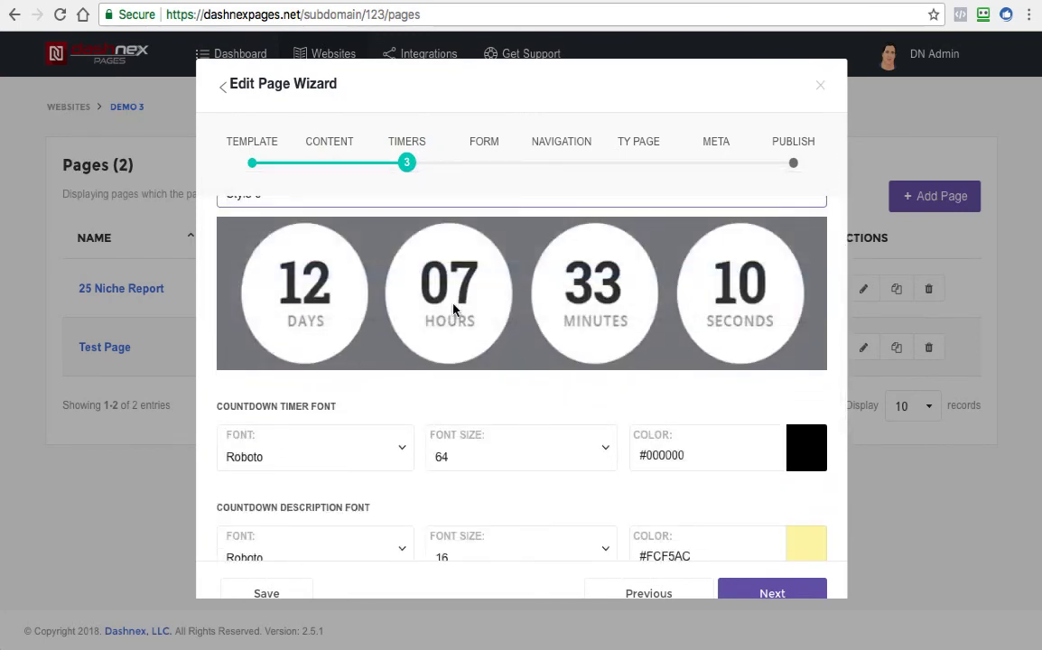
Set the countdown timer's duration to 3 days, keeping the Redirect action, and save the page
scroll(415, 425, down, 5)
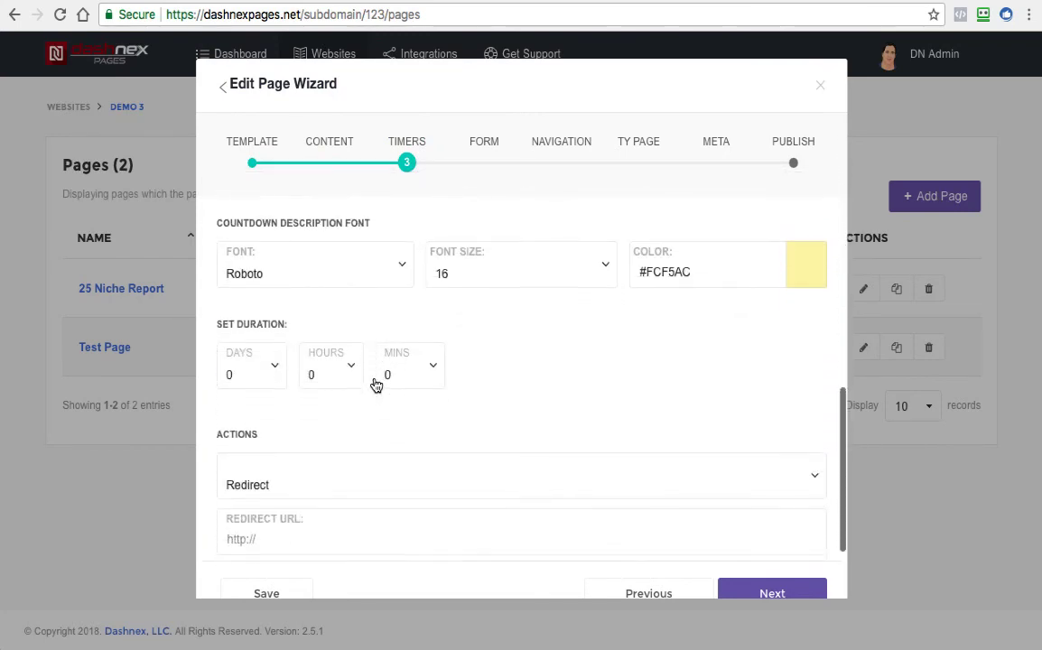
click(267, 412)
click(271, 454)
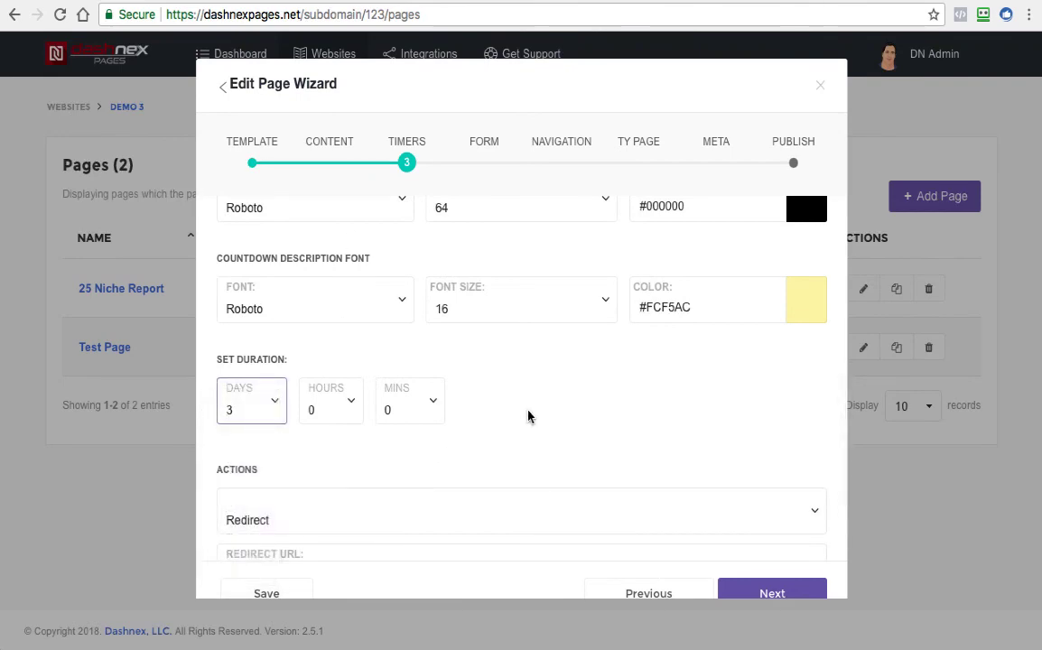
scroll(528, 419, down, 3)
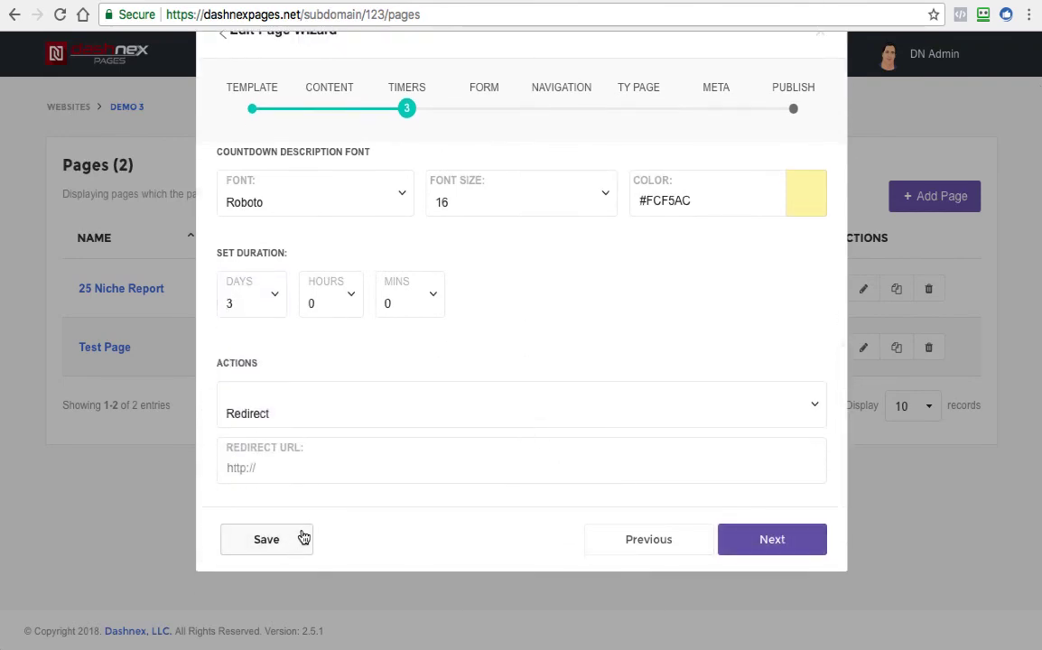
click(302, 539)
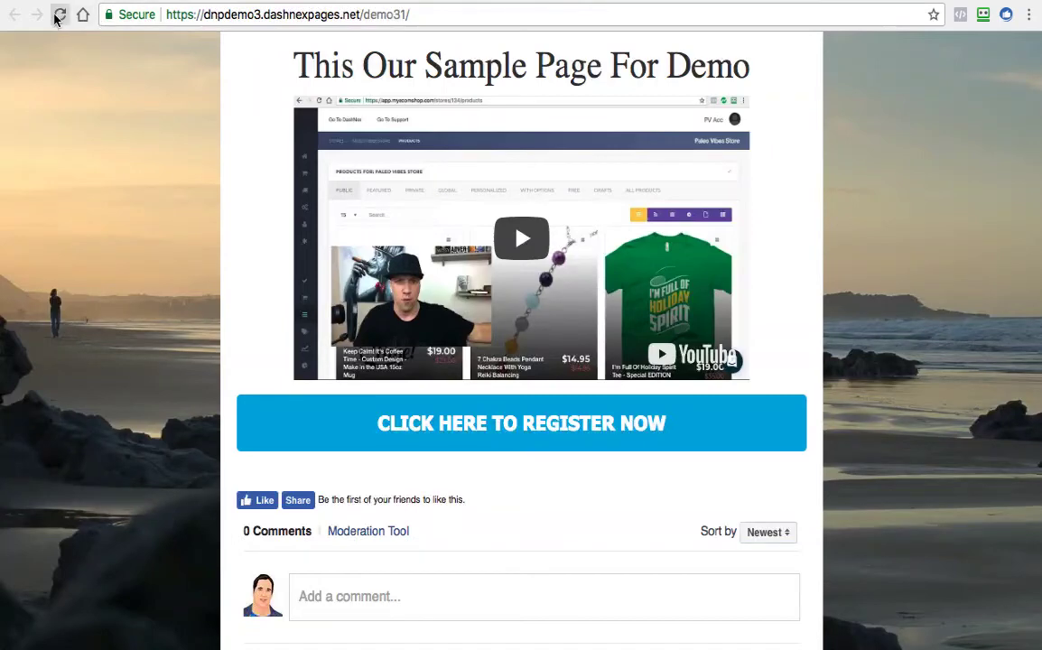
Reload the live Test Page and examine it from the header to the footer, checking for the countdown timer
click(60, 14)
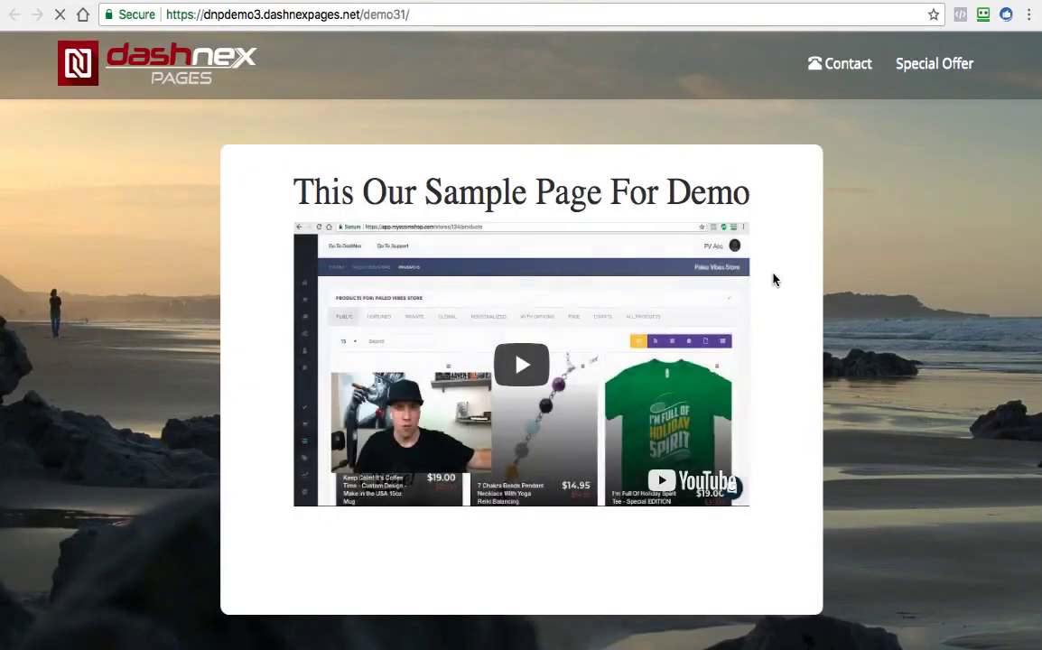
scroll(782, 288, down, 1)
scroll(782, 288, down, 3)
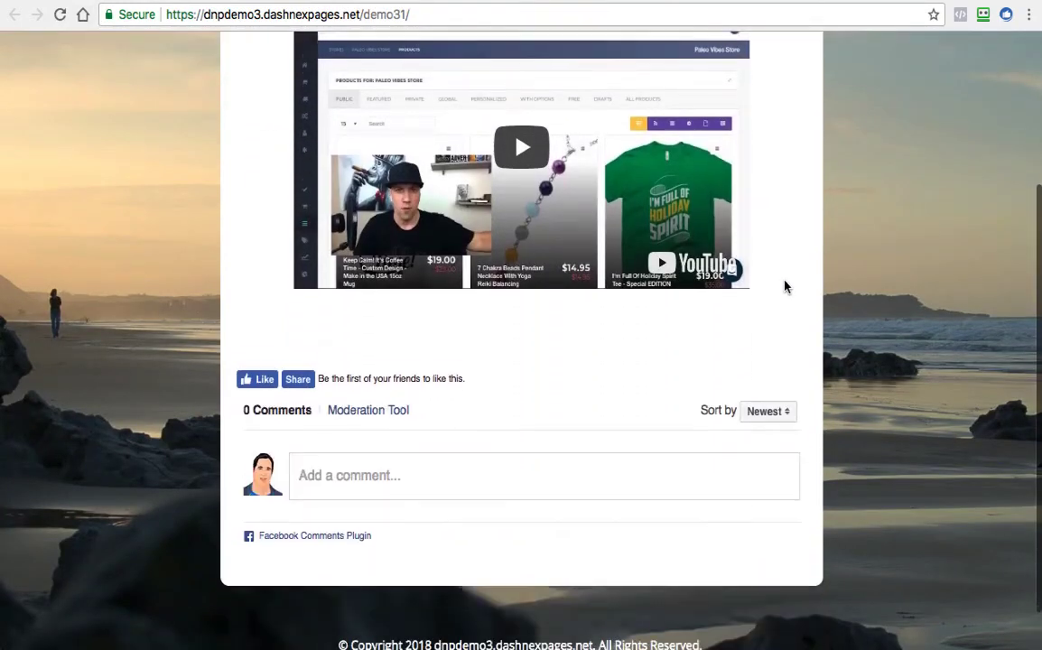
scroll(784, 286, up, 2)
scroll(791, 300, up, 2)
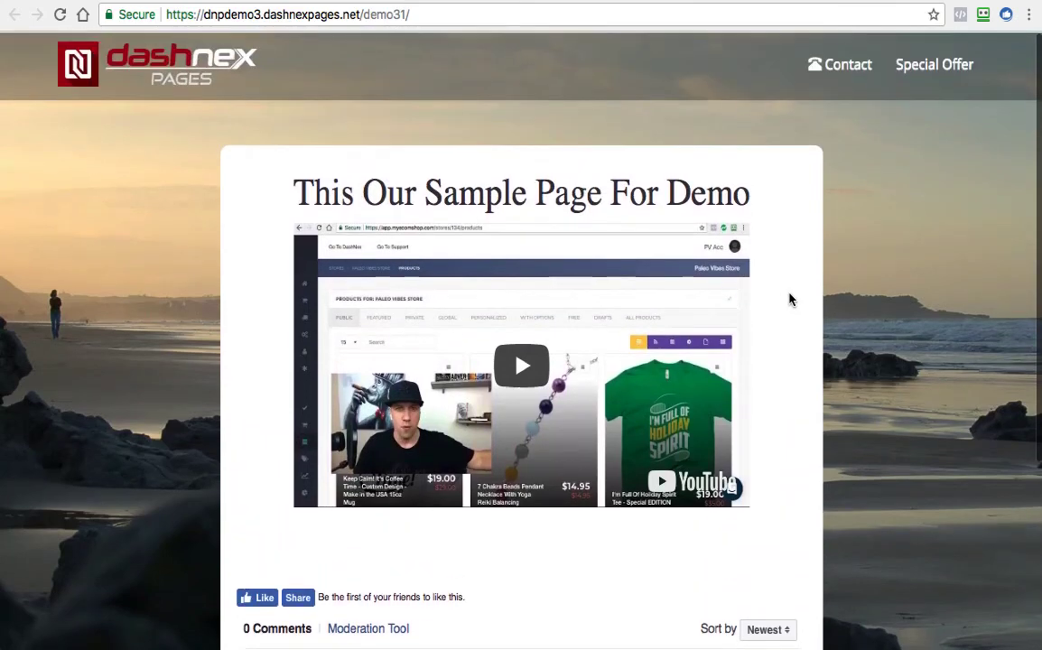
scroll(791, 298, down, 5)
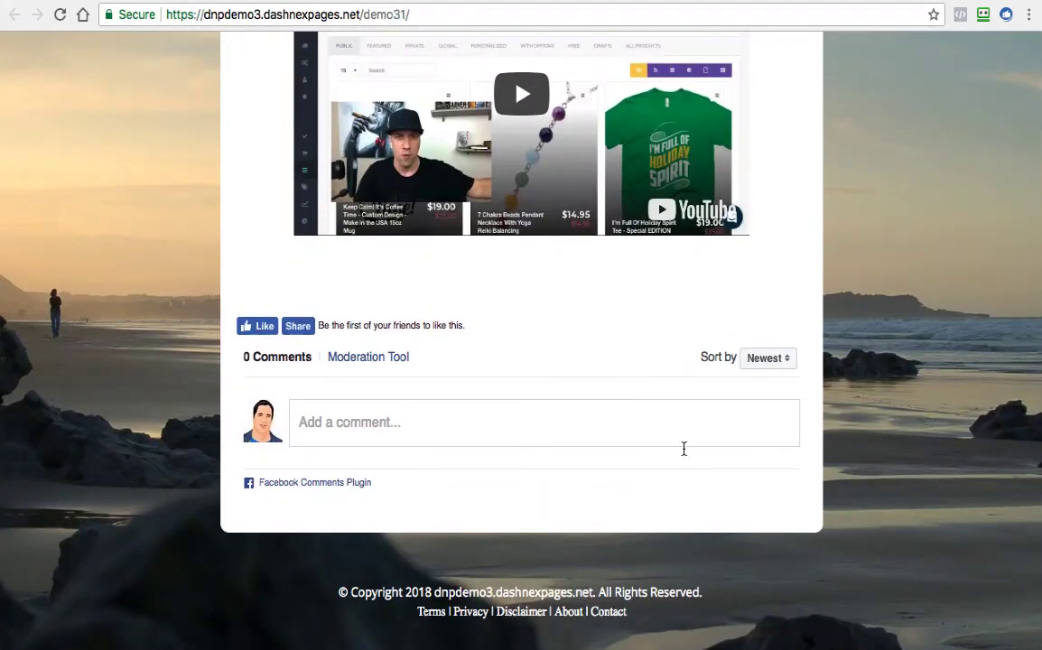
scroll(771, 421, up, 5)
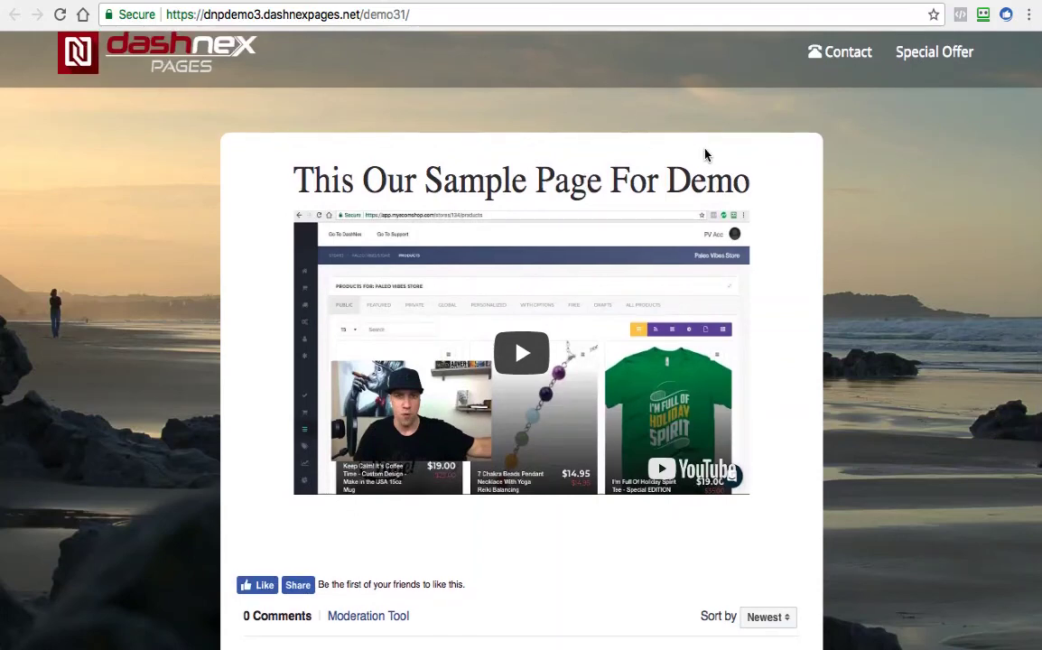
scroll(705, 155, down, 1)
scroll(709, 158, up, 1)
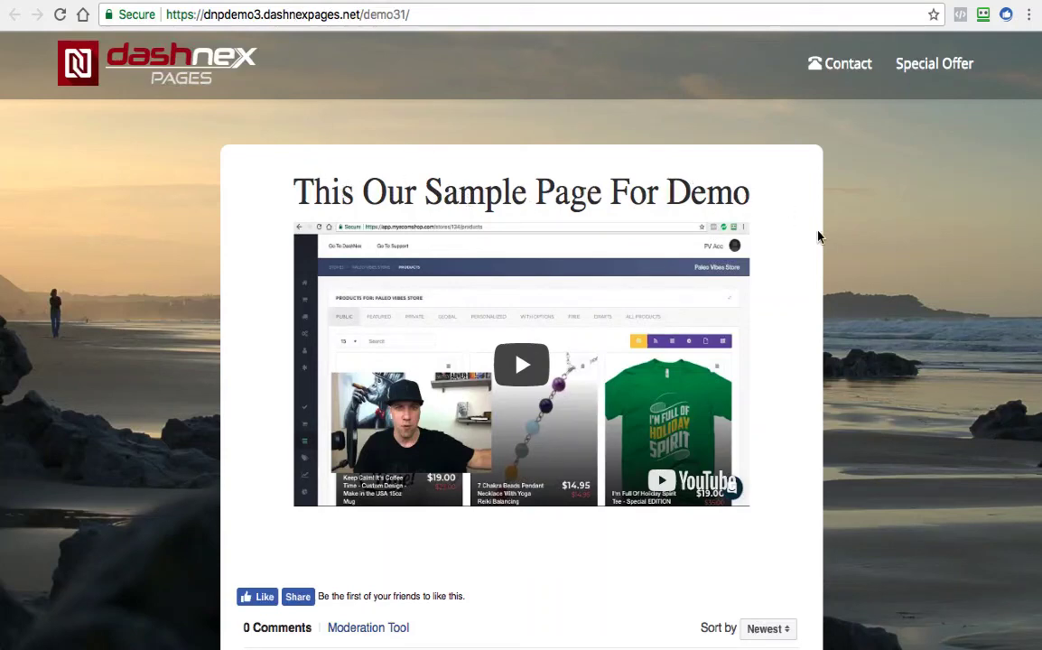
scroll(820, 233, down, 3)
scroll(824, 225, up, 1)
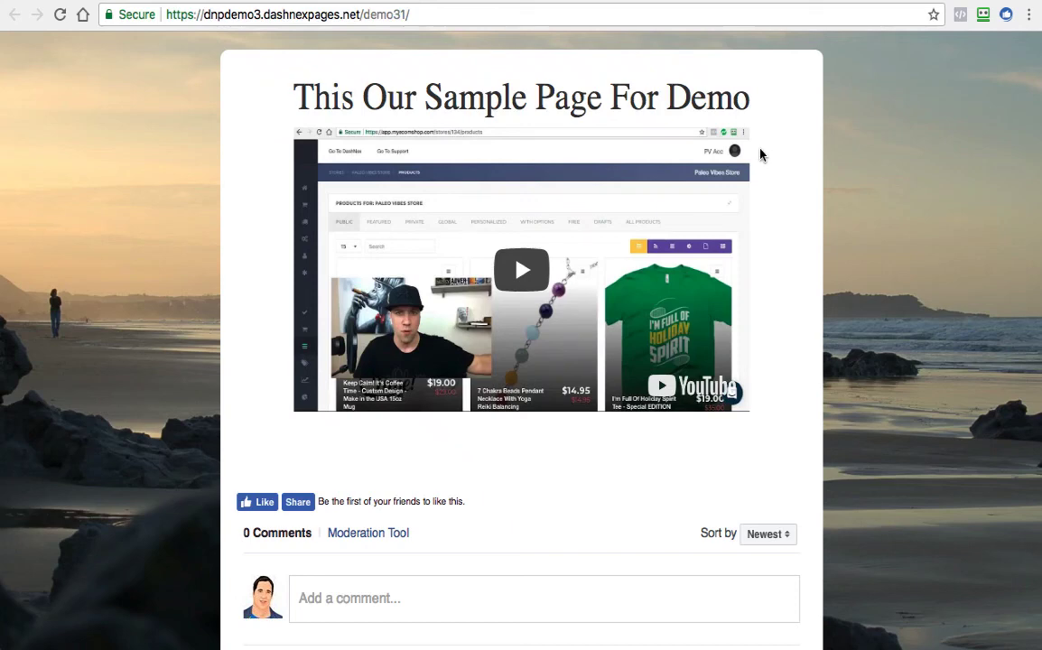
scroll(759, 149, up, 1)
scroll(759, 137, down, 2)
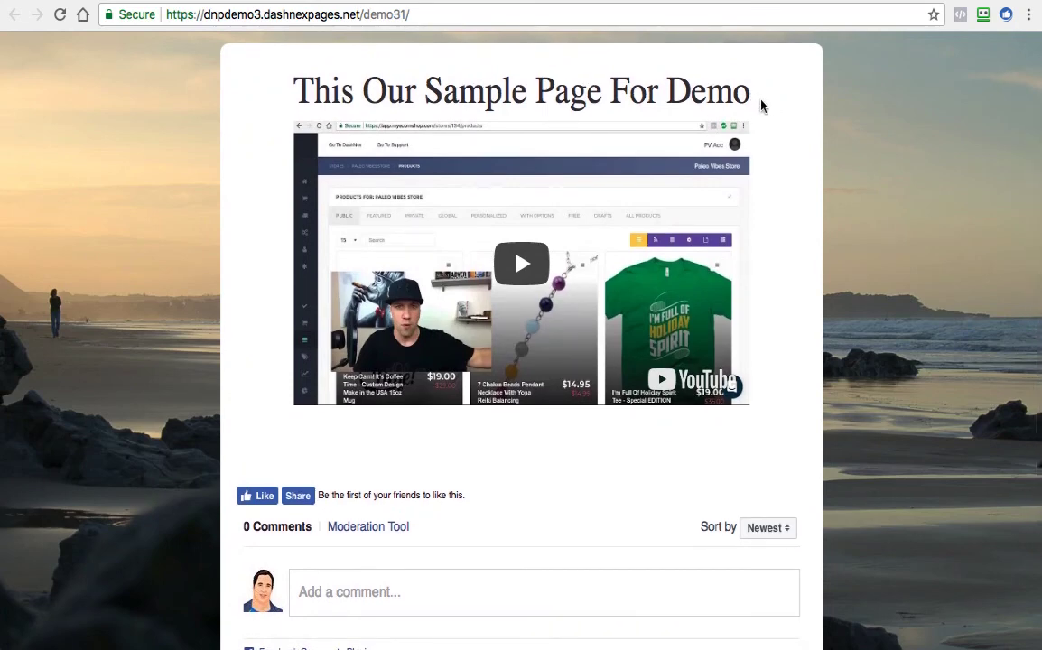
scroll(760, 106, up, 3)
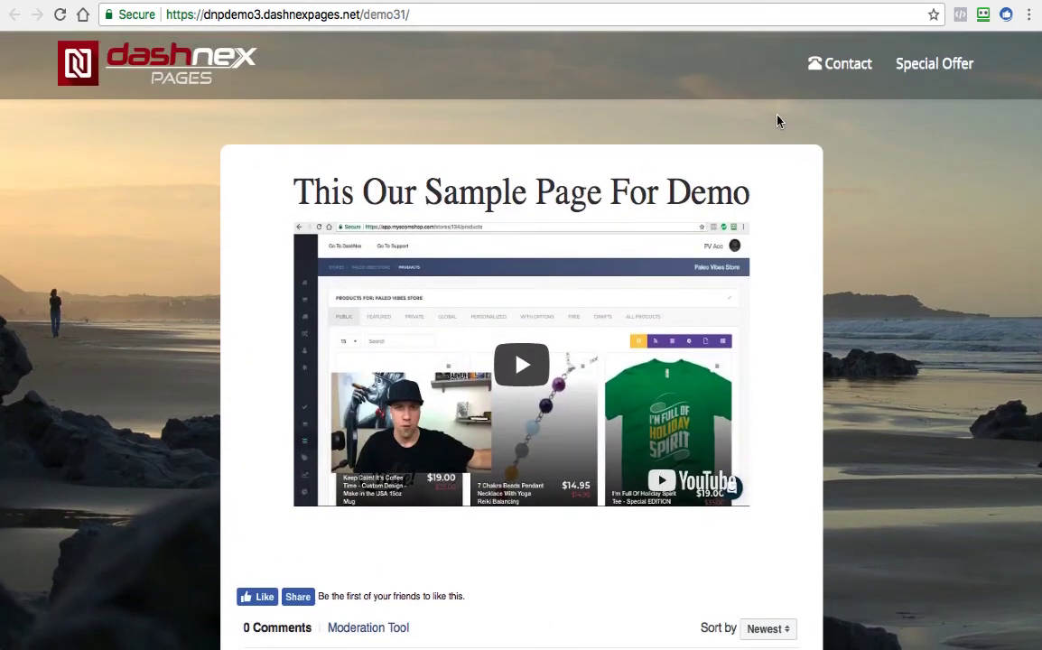